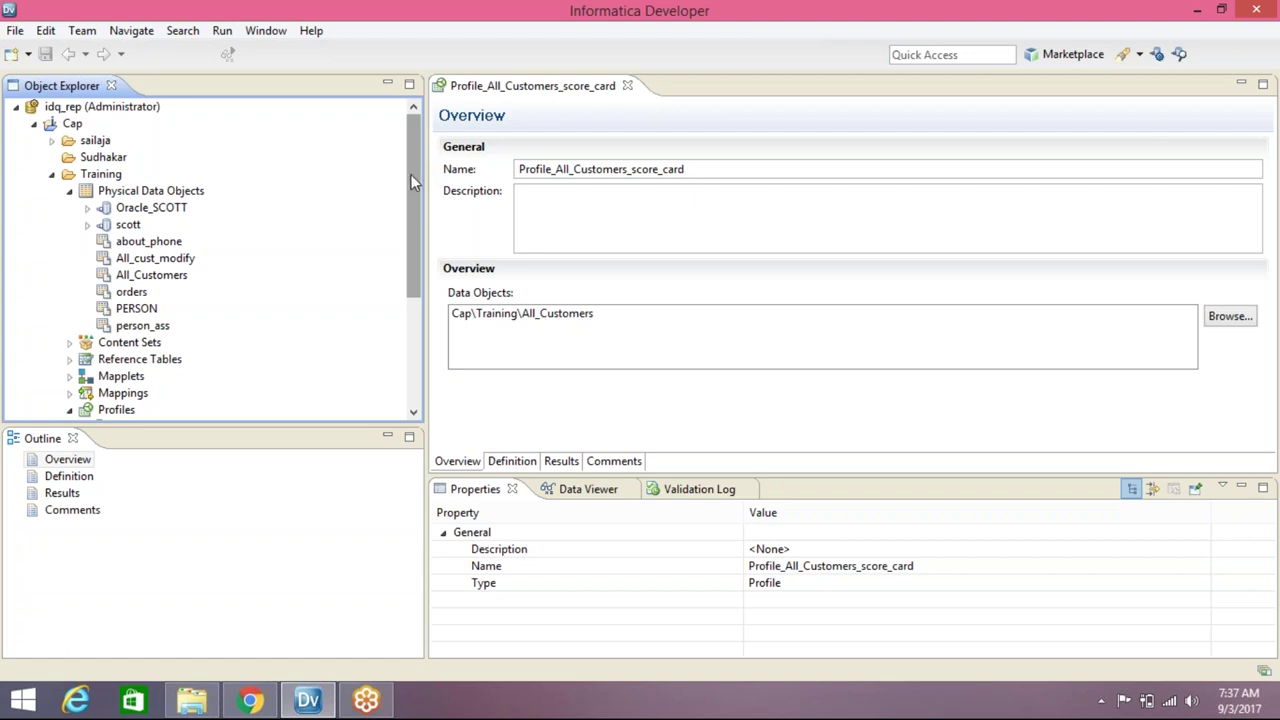
Select All_cust_modify and then the Training folder in Object Explorer
{"action": "left_click", "coordinate": [208, 257]}
{"action": "left_click", "coordinate": [106, 175]}
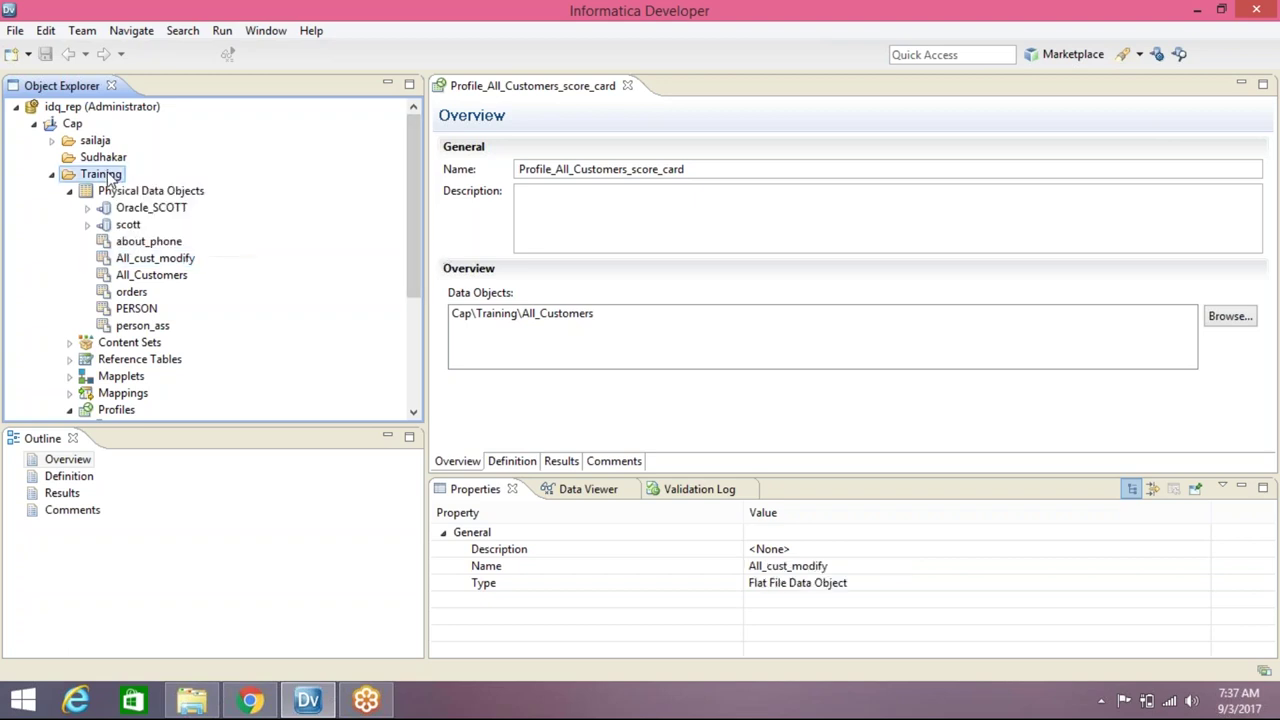
{"action": "right_click", "coordinate": [110, 180]}
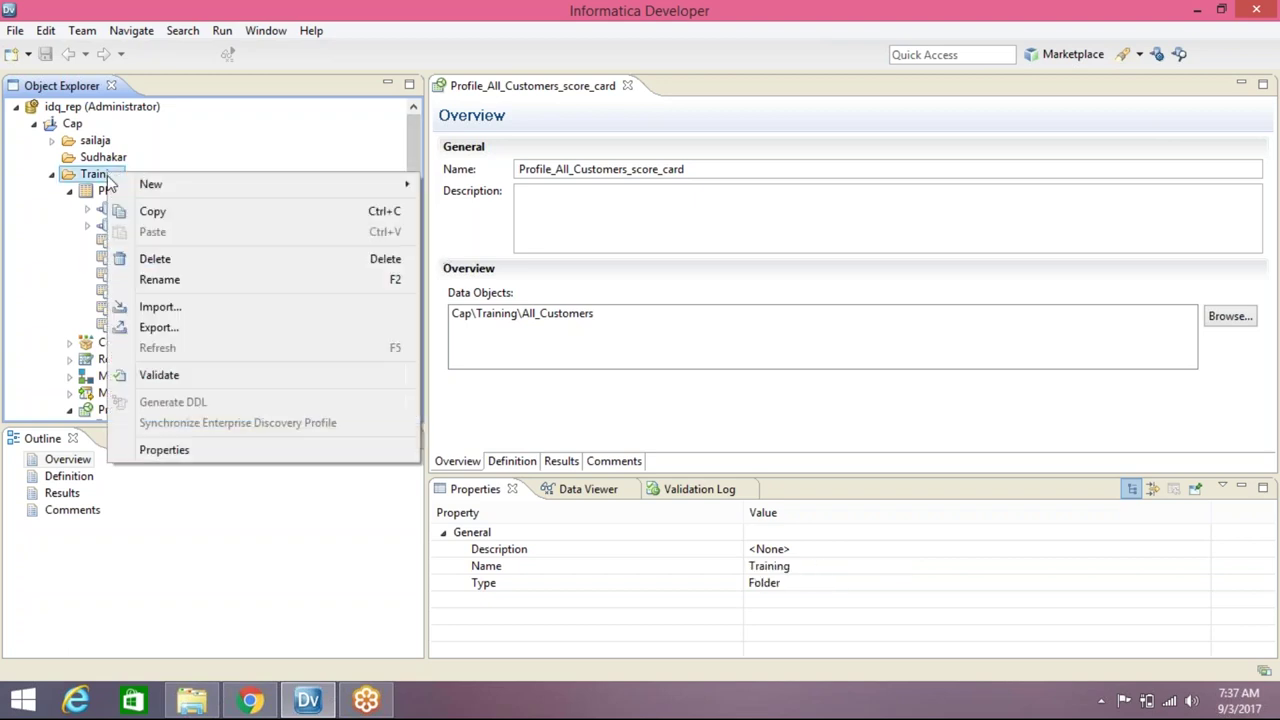
{"action": "mouse_move", "coordinate": [130, 185]}
{"action": "left_click", "coordinate": [445, 434]}
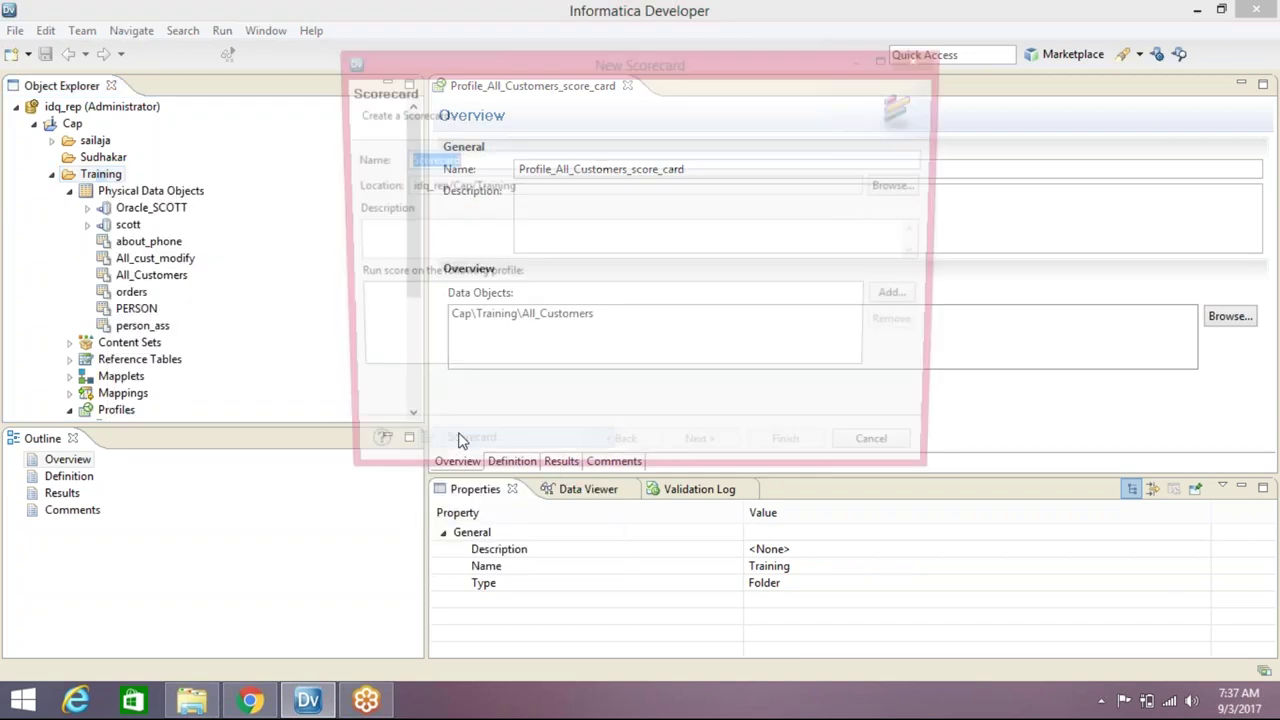
{"action": "left_click", "coordinate": [500, 316]}
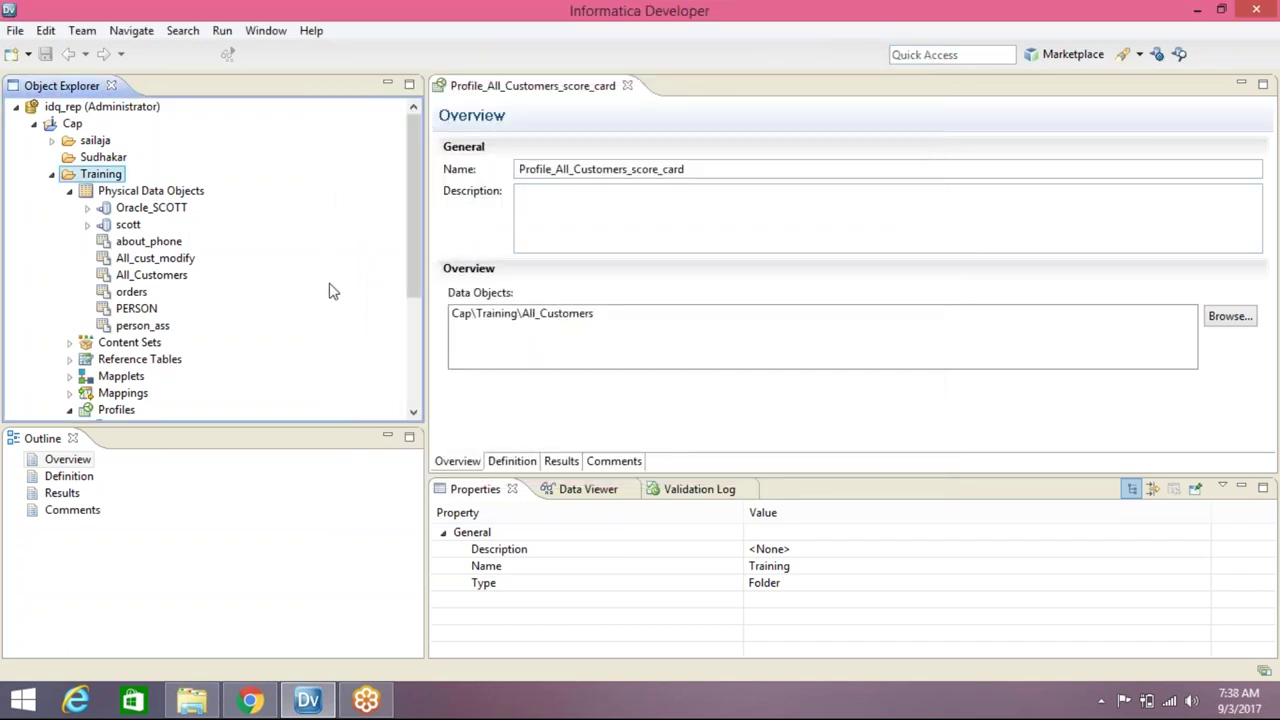
{"action": "left_click", "coordinate": [180, 258]}
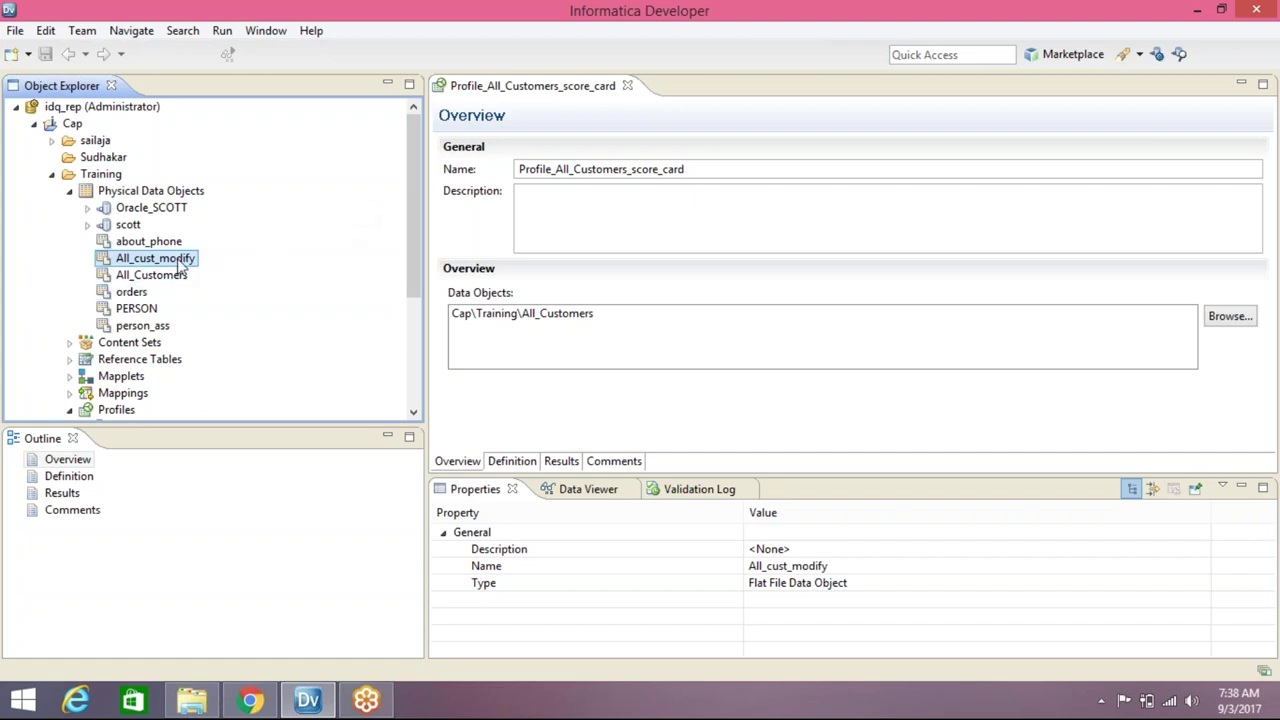
{"action": "mouse_move", "coordinate": [181, 265]}
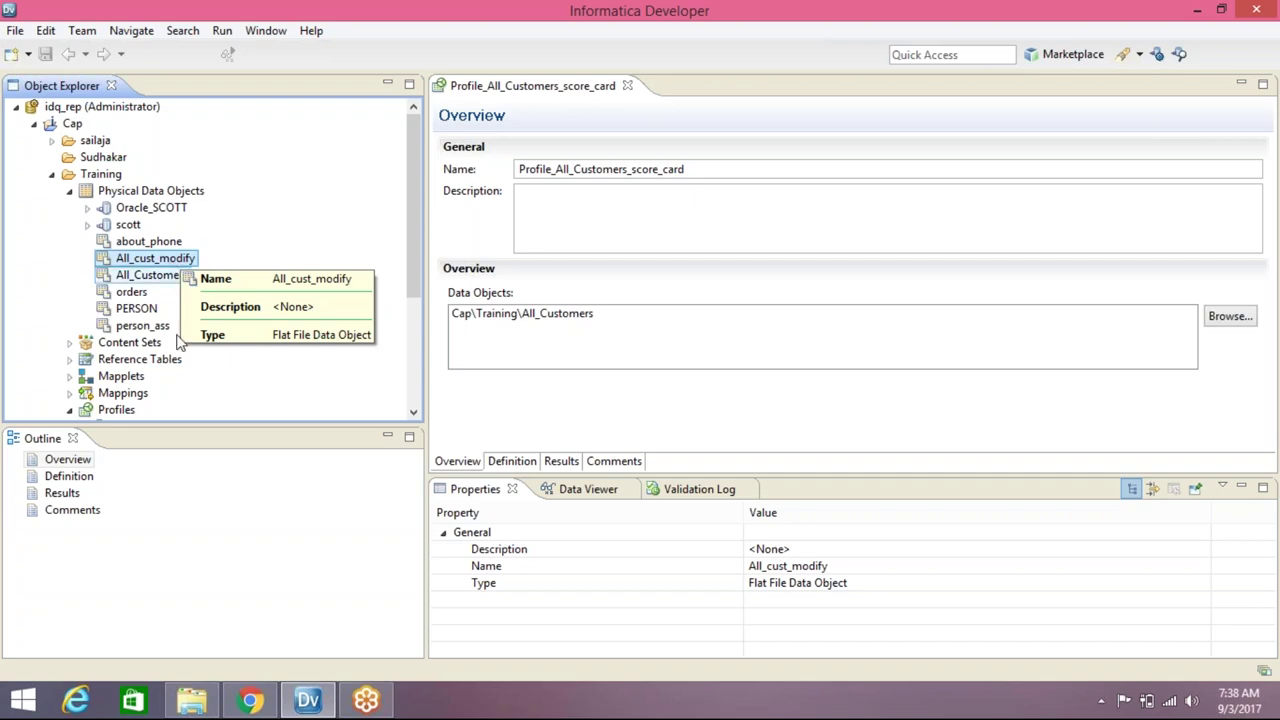
Launch Oracle SQL Developer from a Start-screen search for 'sql'
{"action": "left_click", "coordinate": [1200, 11]}
{"action": "left_click", "coordinate": [22, 704]}
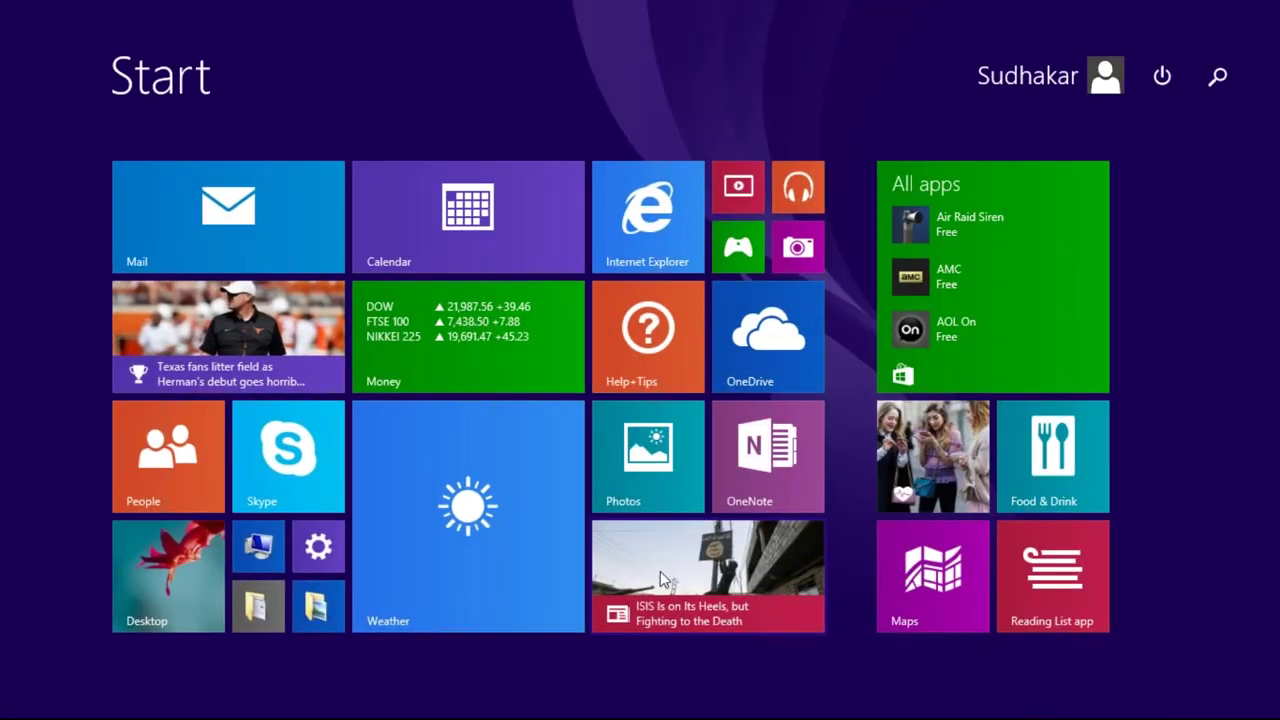
{"action": "type", "text": "sql Developer"}
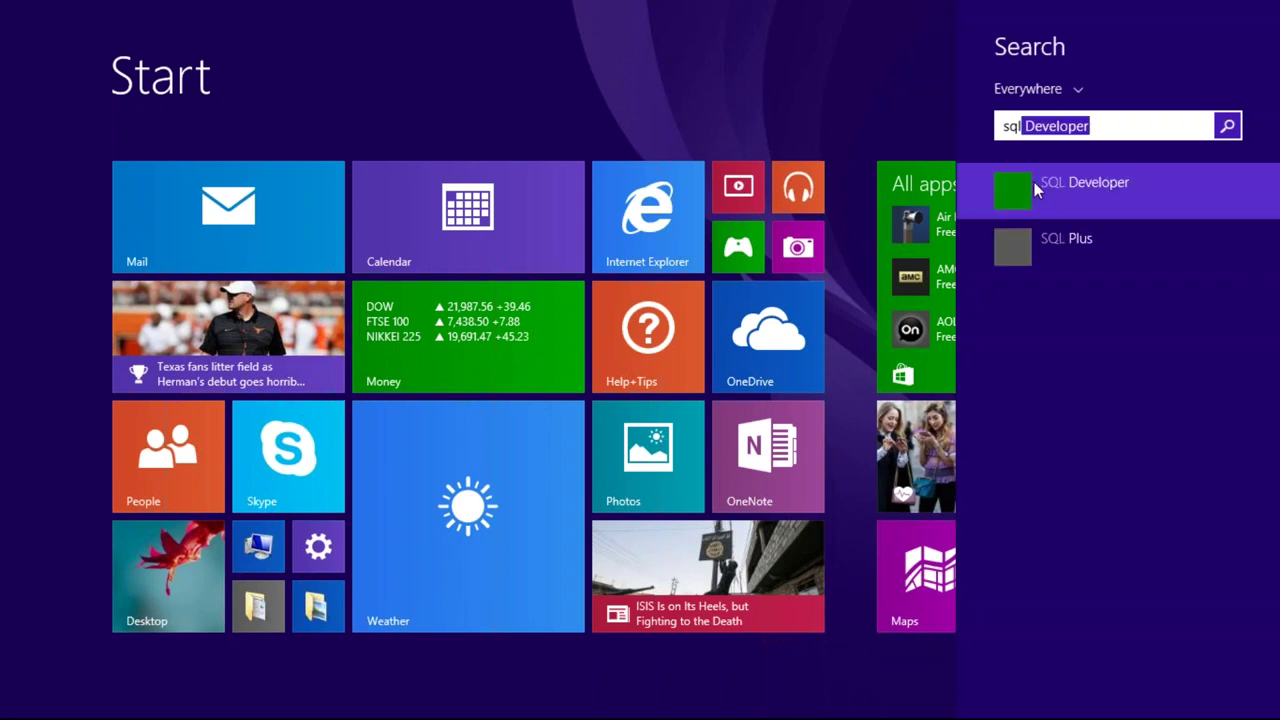
{"action": "left_click", "coordinate": [1098, 188]}
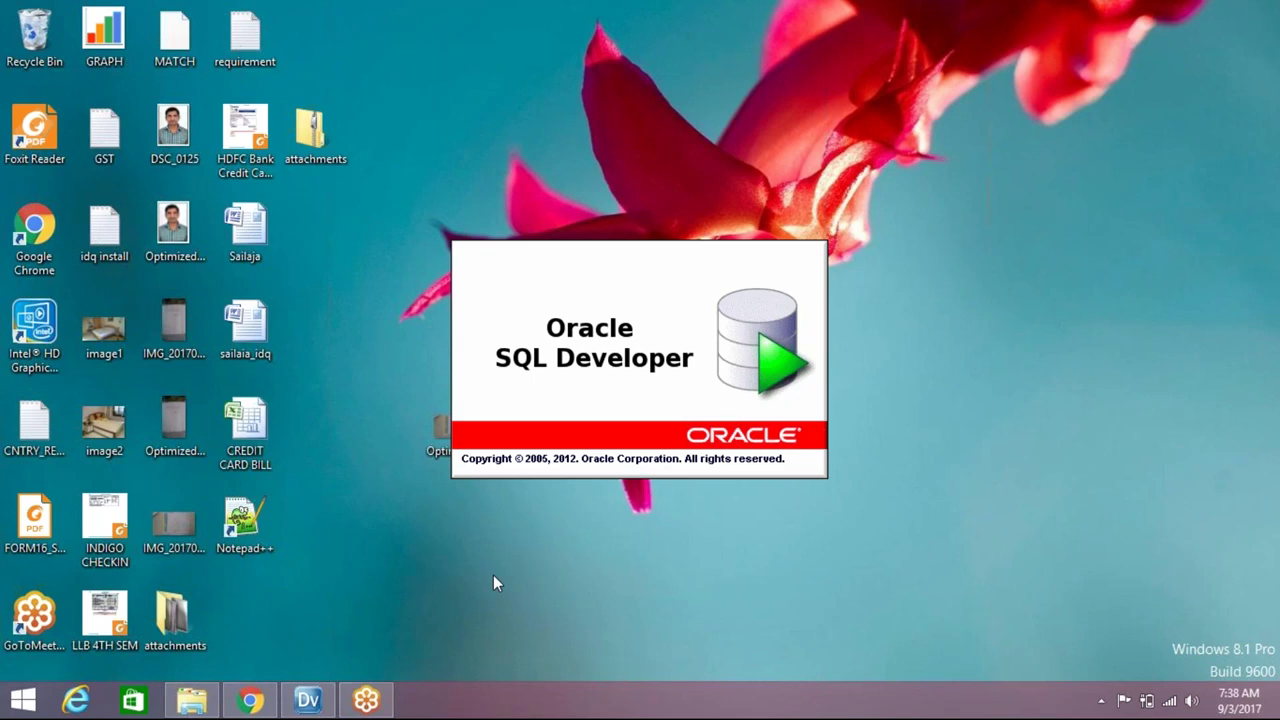
{"action": "mouse_move", "coordinate": [308, 701]}
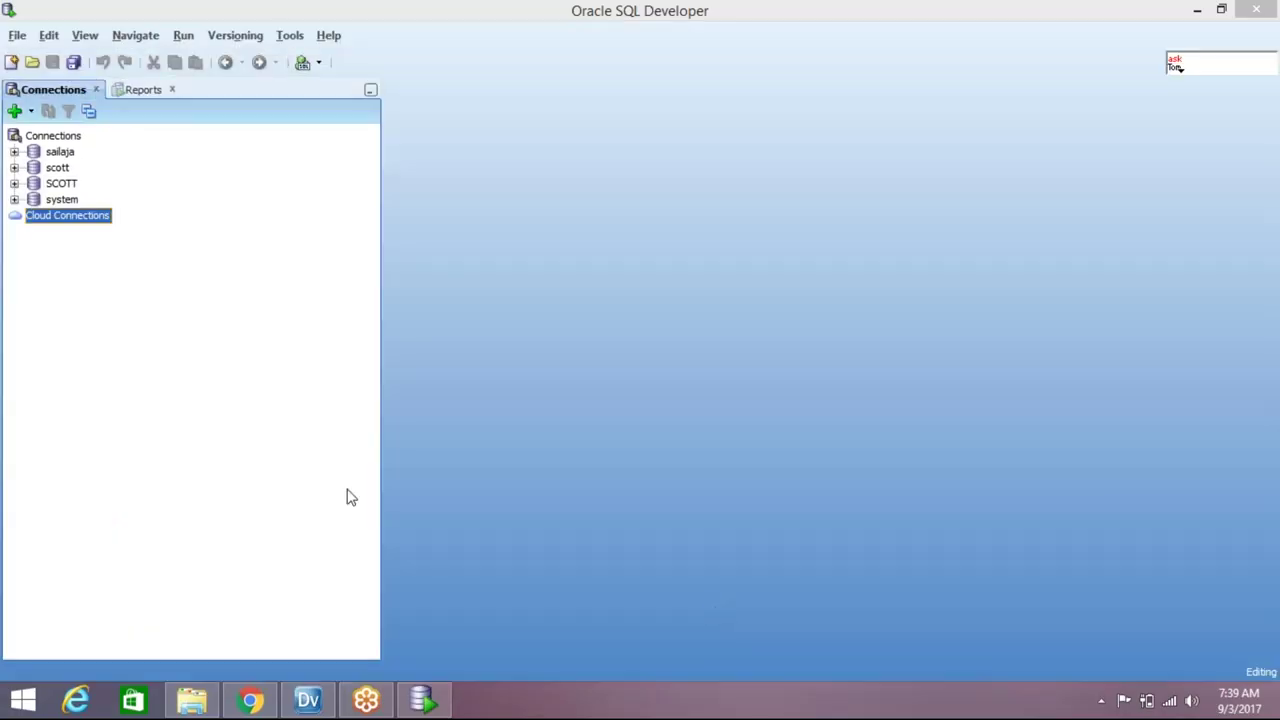
Open the SCOTT connection in SQL Developer and switch back to Informatica Developer
{"action": "double_click", "coordinate": [70, 185]}
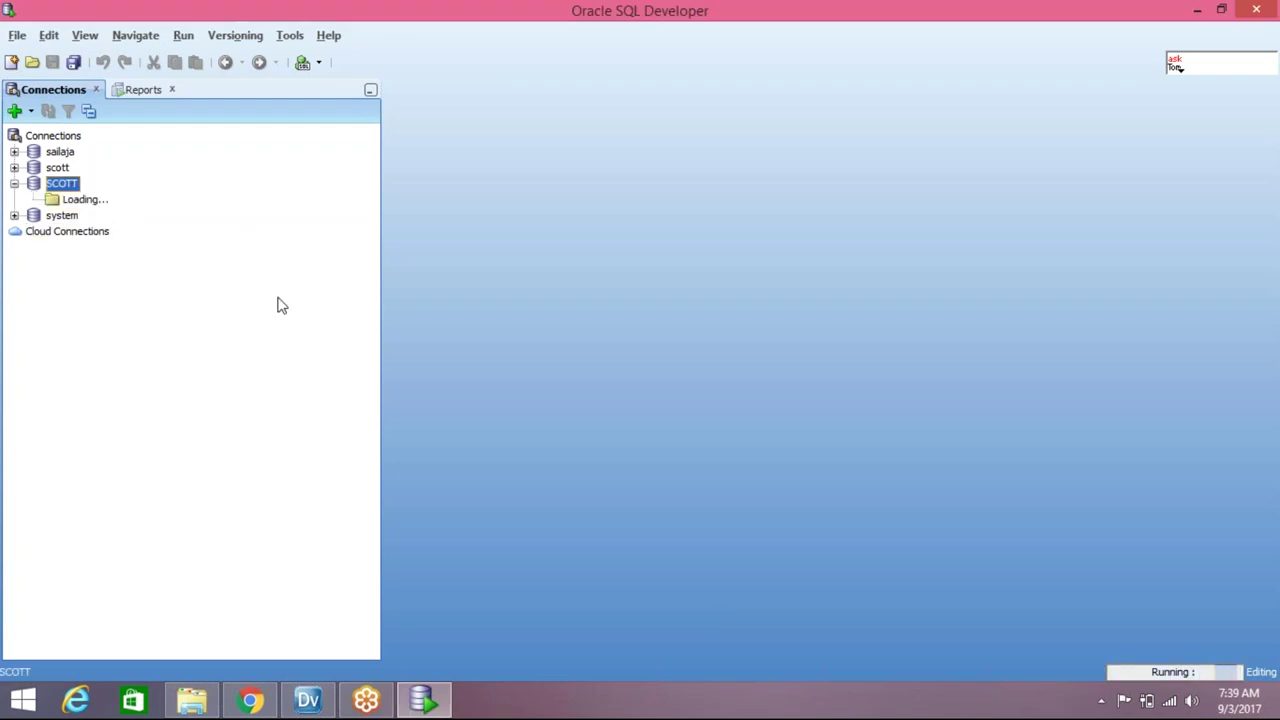
{"action": "left_click", "coordinate": [416, 706]}
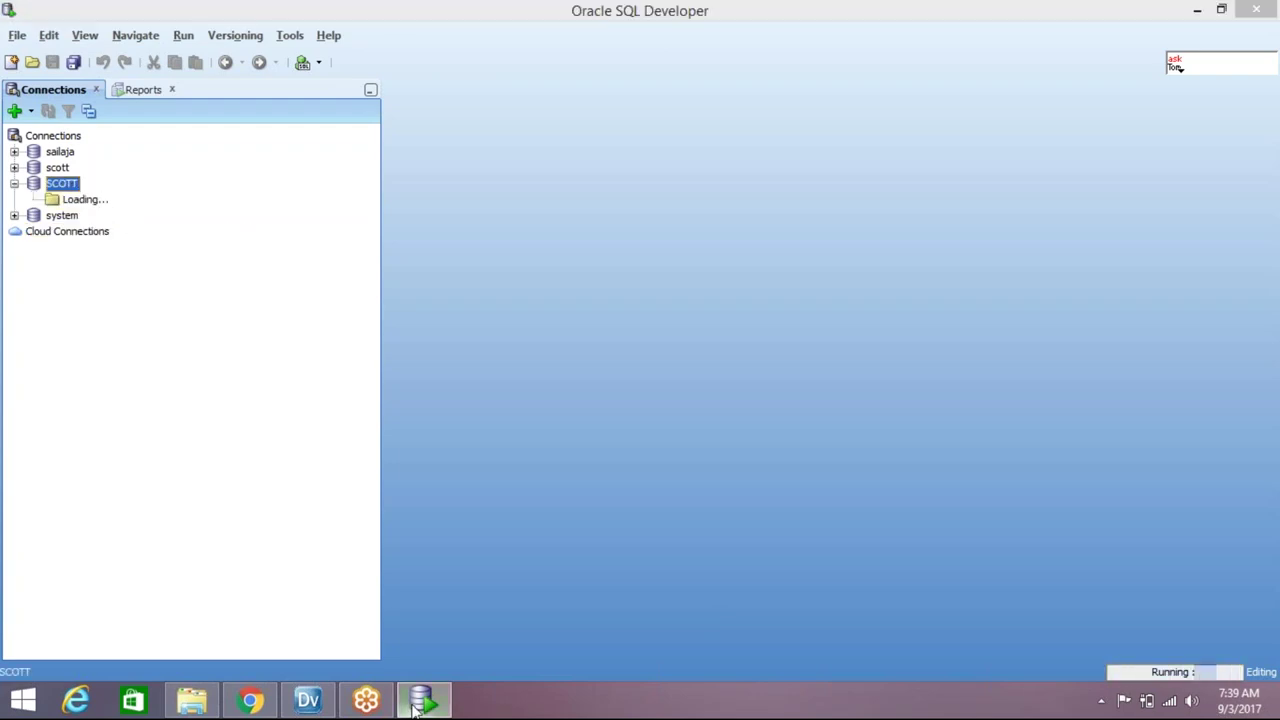
{"action": "left_click", "coordinate": [308, 700]}
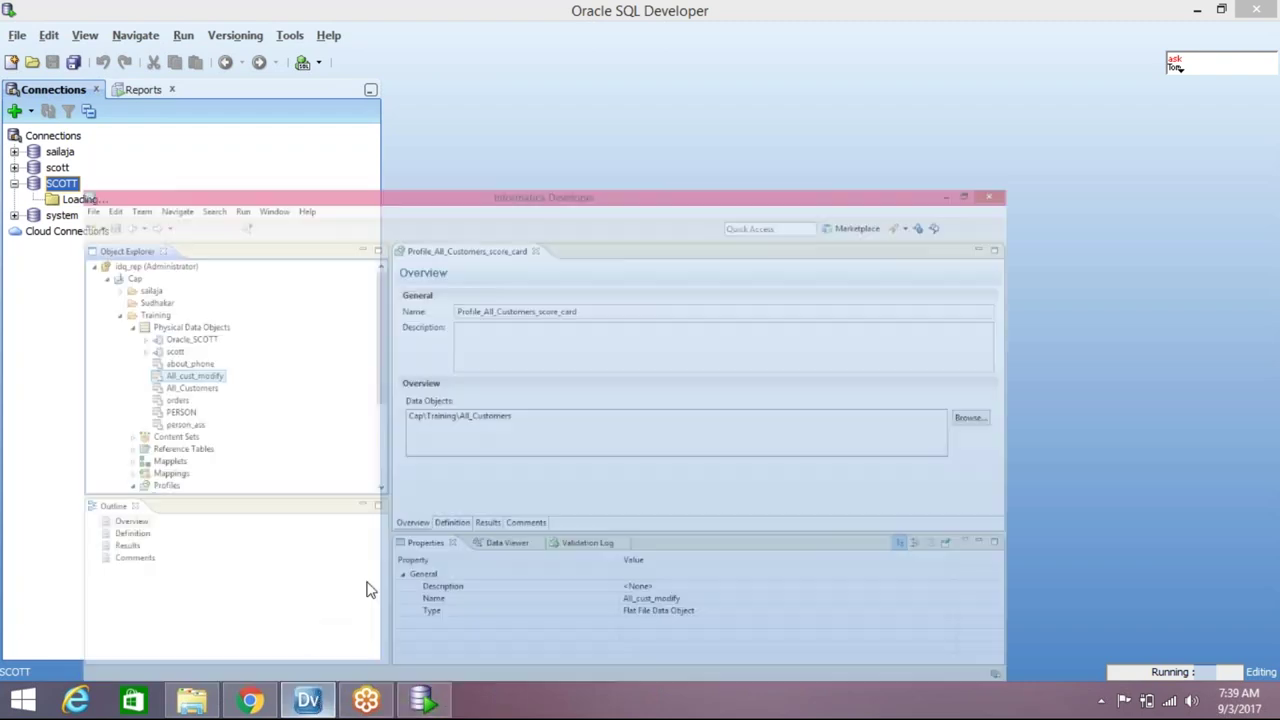
Copy the All_cust_modify name from its Properties dialog, cancel it, and return to SQL Developer
{"action": "right_click", "coordinate": [150, 258]}
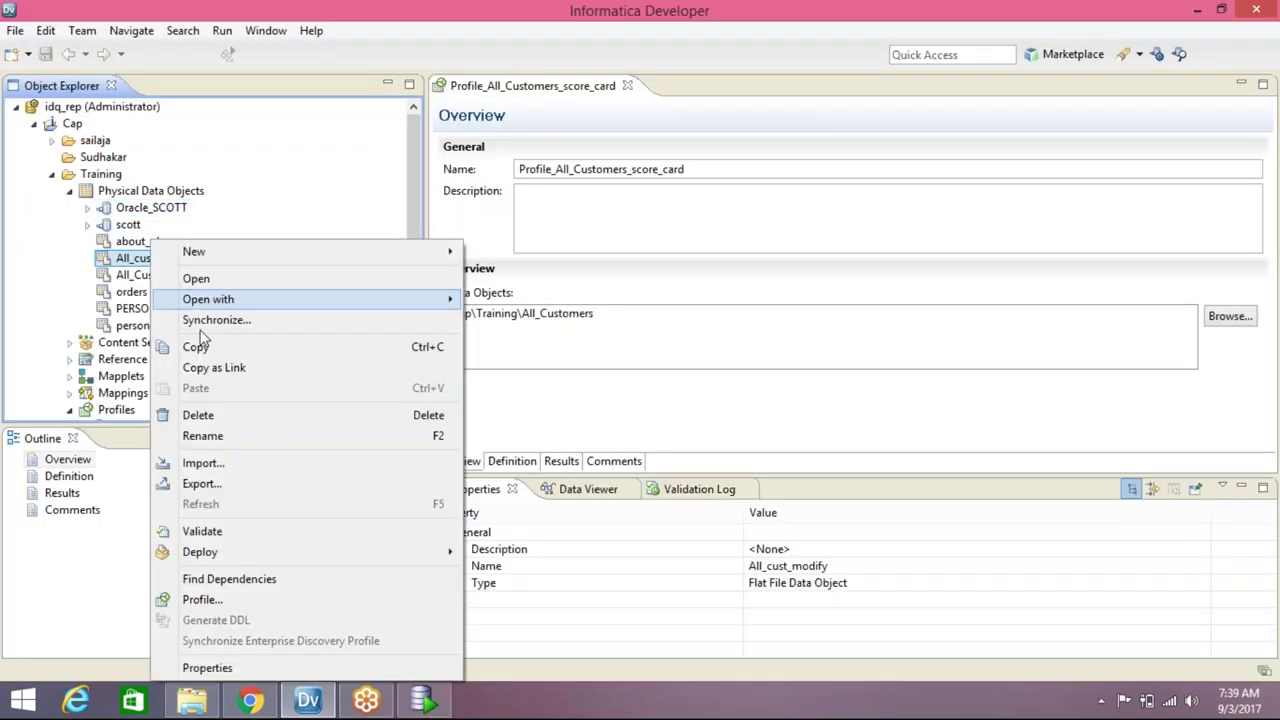
{"action": "left_click", "coordinate": [236, 668]}
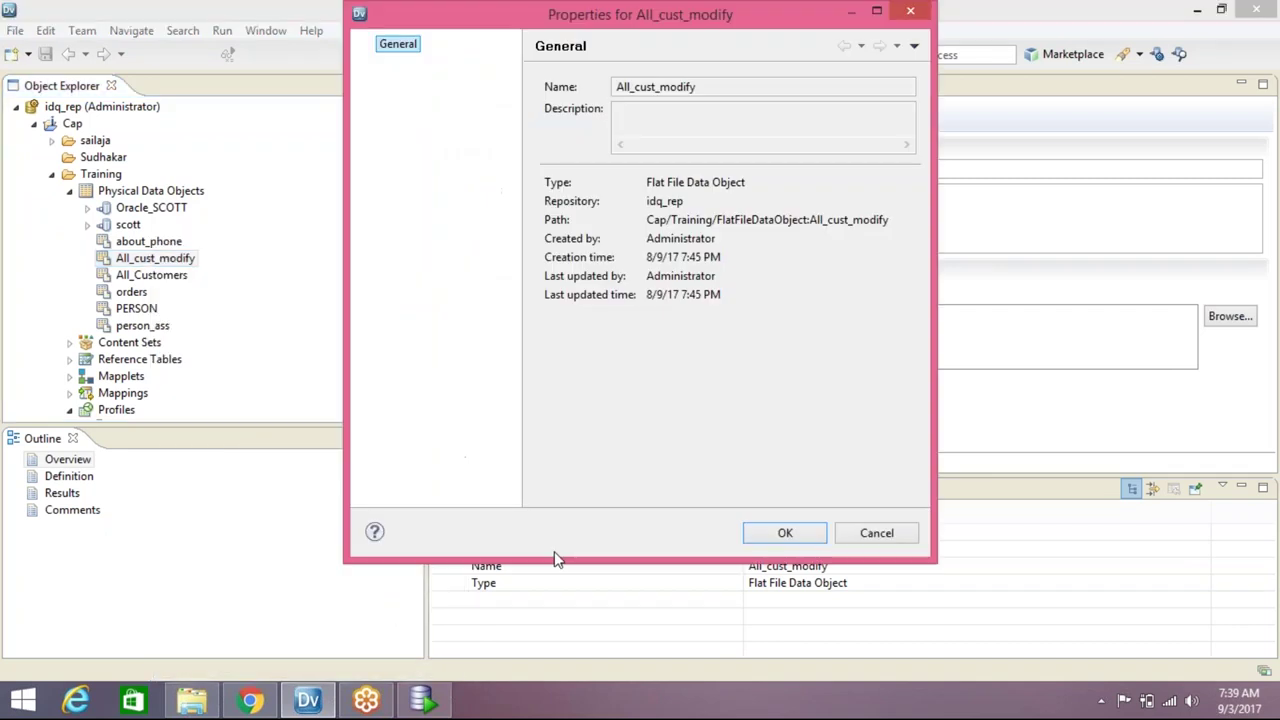
{"action": "left_click_drag", "start_coordinate": [717, 88], "coordinate": [563, 87]}
{"action": "key", "text": "ctrl+c"}
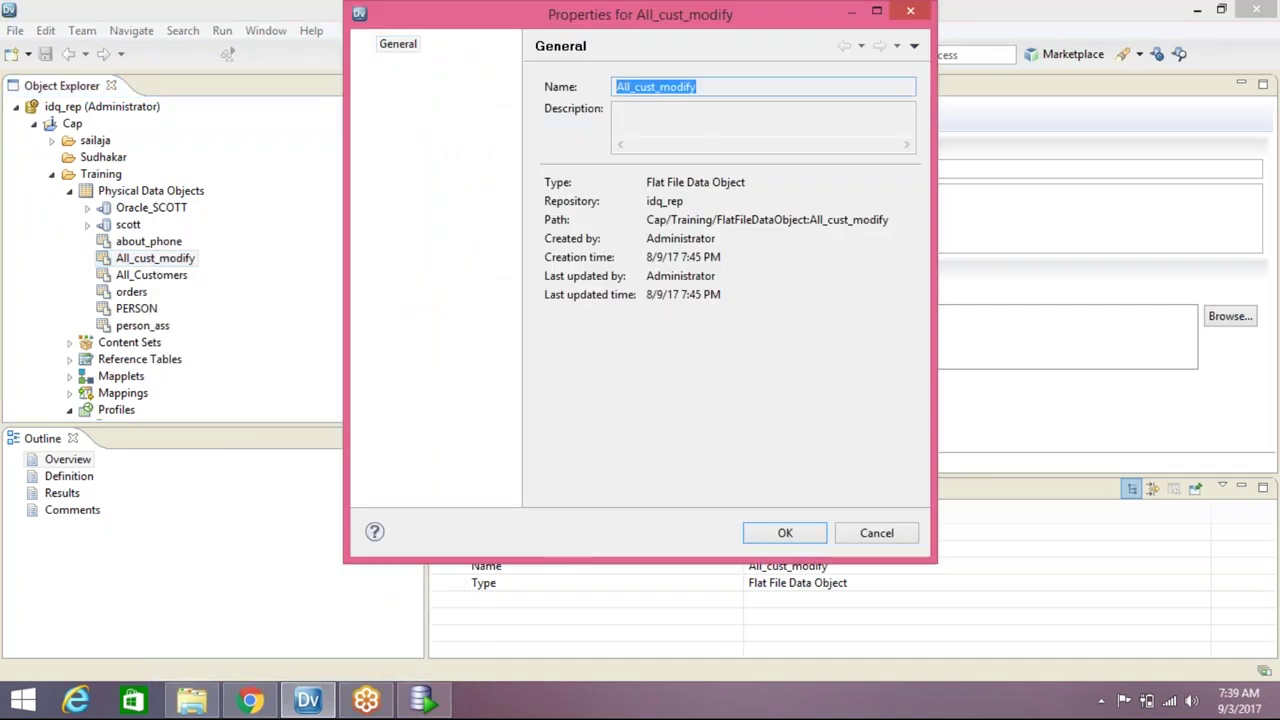
{"action": "left_click", "coordinate": [889, 536]}
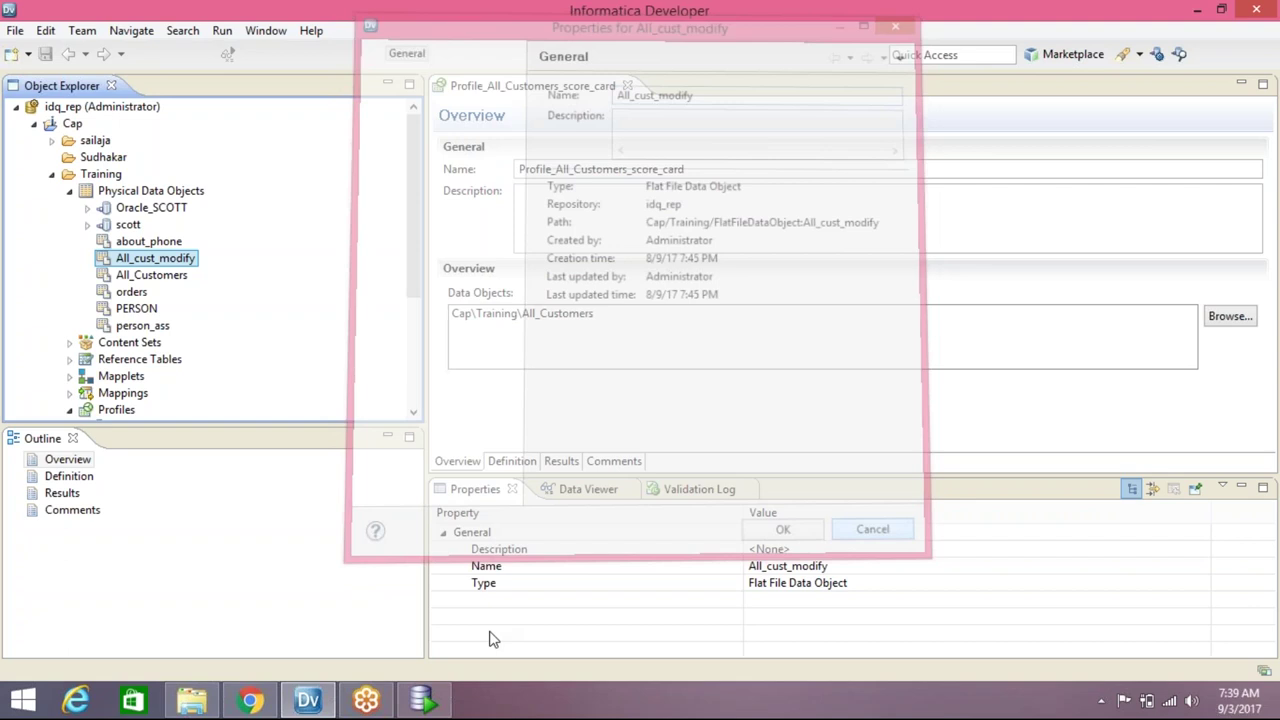
{"action": "left_click", "coordinate": [420, 705]}
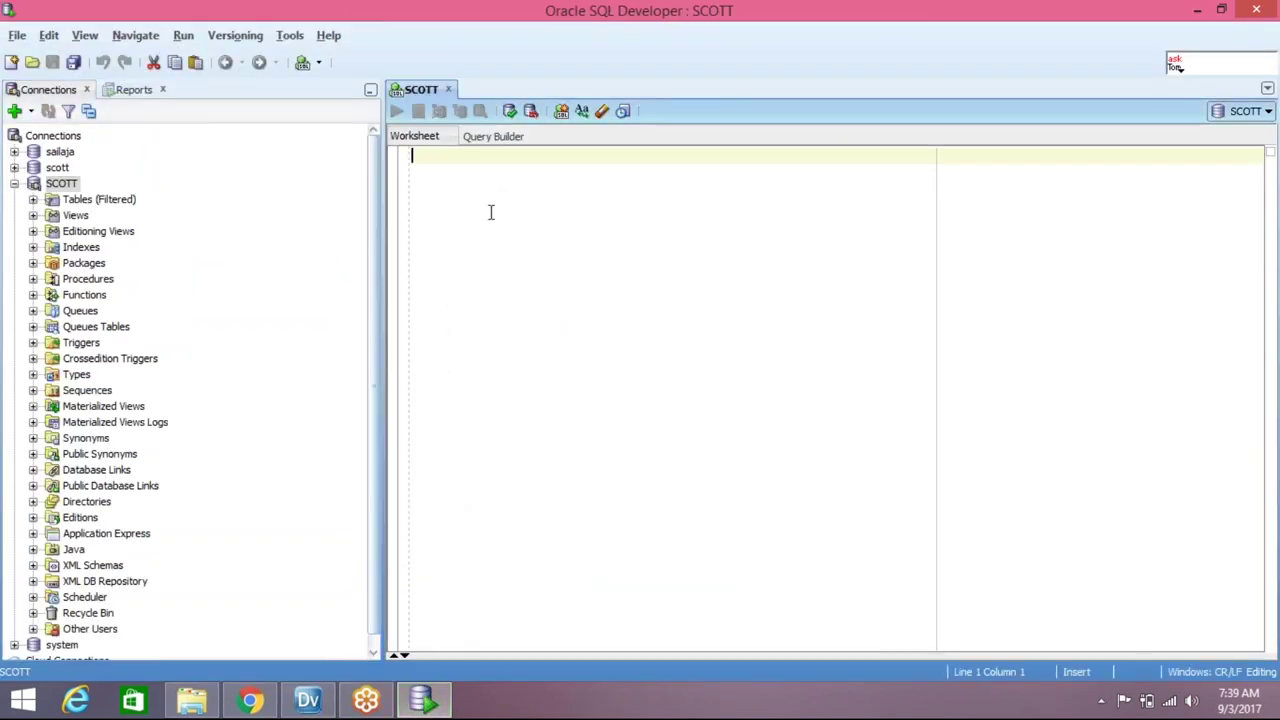
Write and run select * from All_cust_modify; in the SCOTT worksheet
{"action": "key", "text": "ctrl+v"}
{"action": "type", "text": ";"}
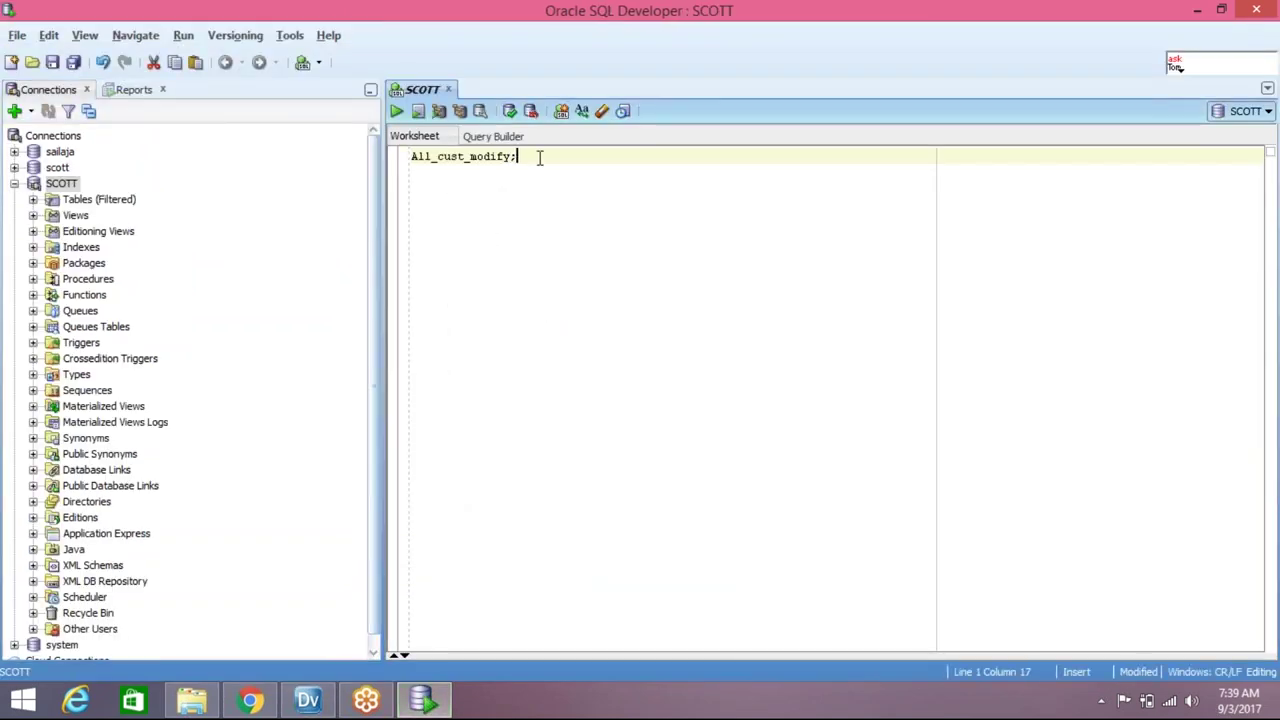
{"action": "key", "text": "ctrl+Left"}
{"action": "key", "text": "ctrl+Left"}
{"action": "key", "text": "ctrl+Left"}
{"action": "key", "text": "ctrl+Left"}
{"action": "type", "text": "select * from"}
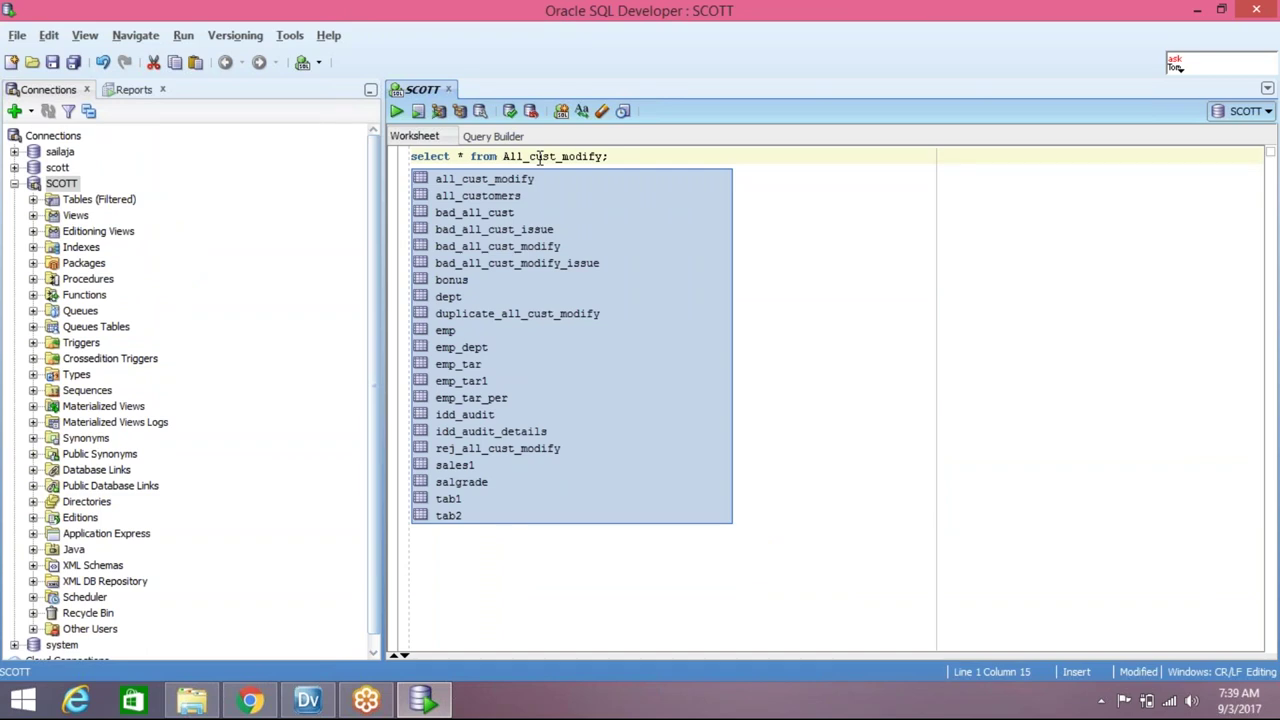
{"action": "key", "text": "Escape"}
{"action": "key", "text": "ctrl+a"}
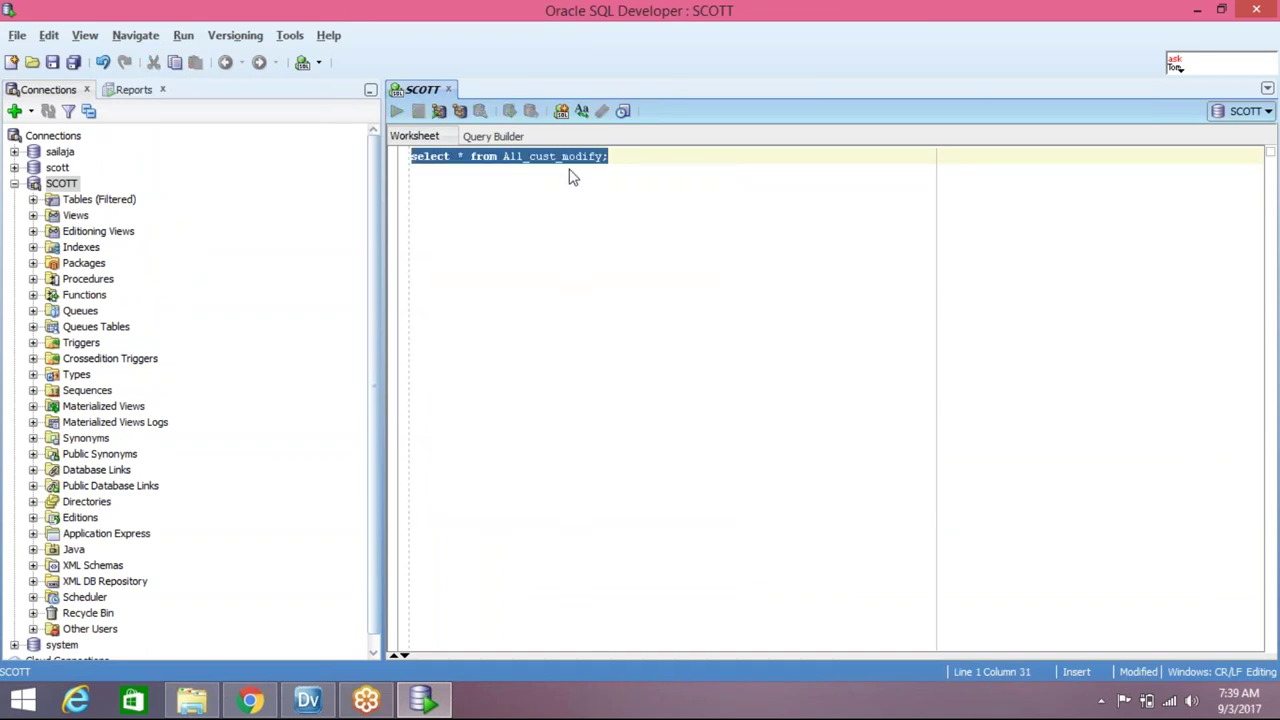
{"action": "key", "text": "ctrl+Return"}
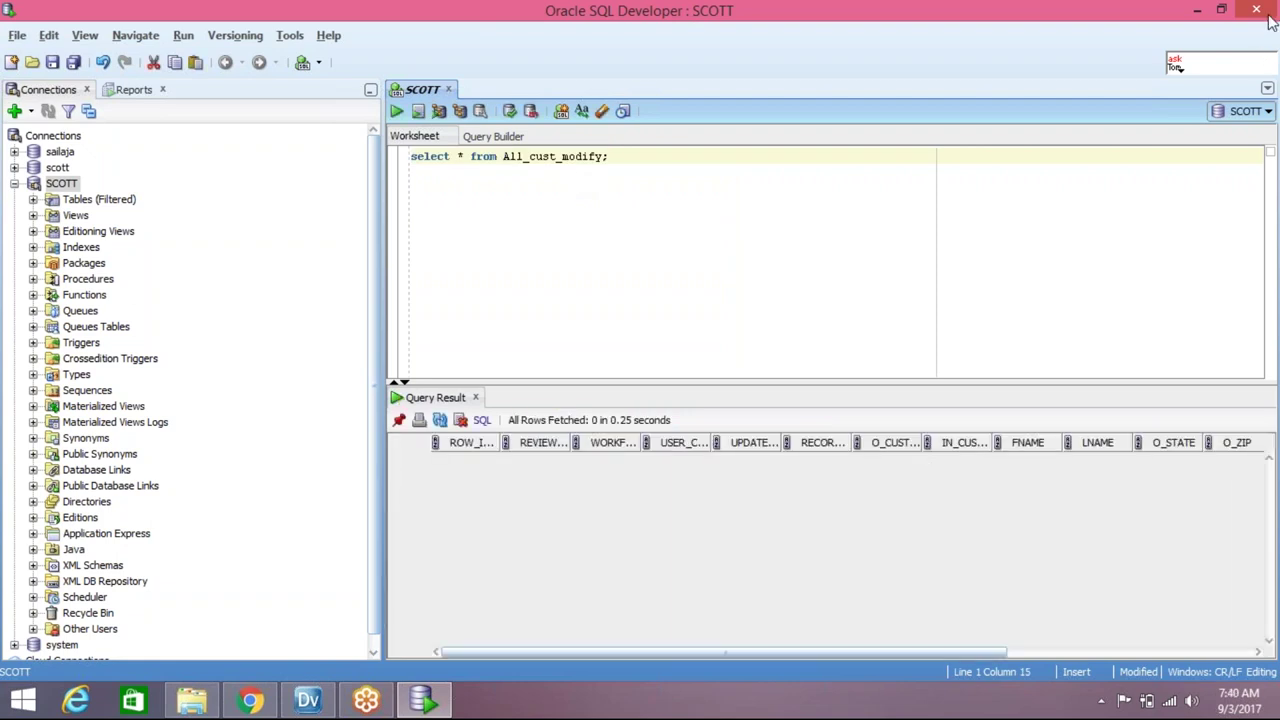
Start a single data object profile on All_cust_modify named Profile_All_cust_modify
{"action": "left_click", "coordinate": [1197, 10]}
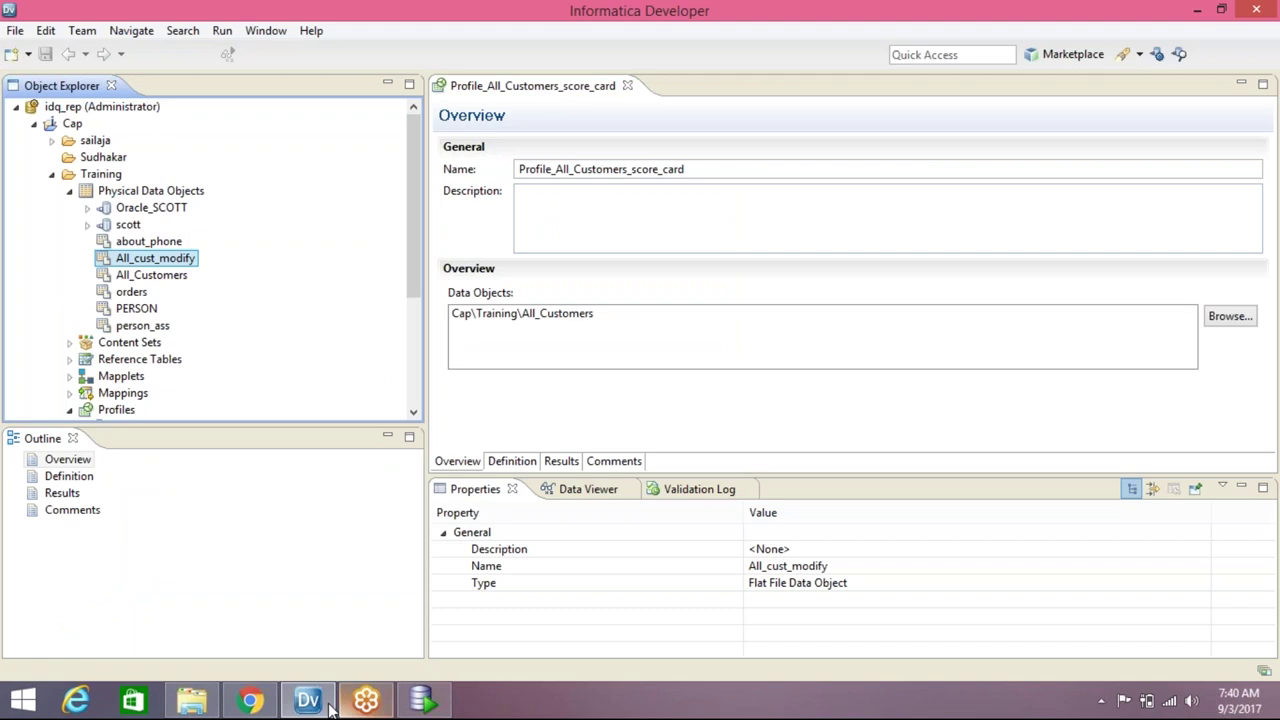
{"action": "mouse_move", "coordinate": [308, 700]}
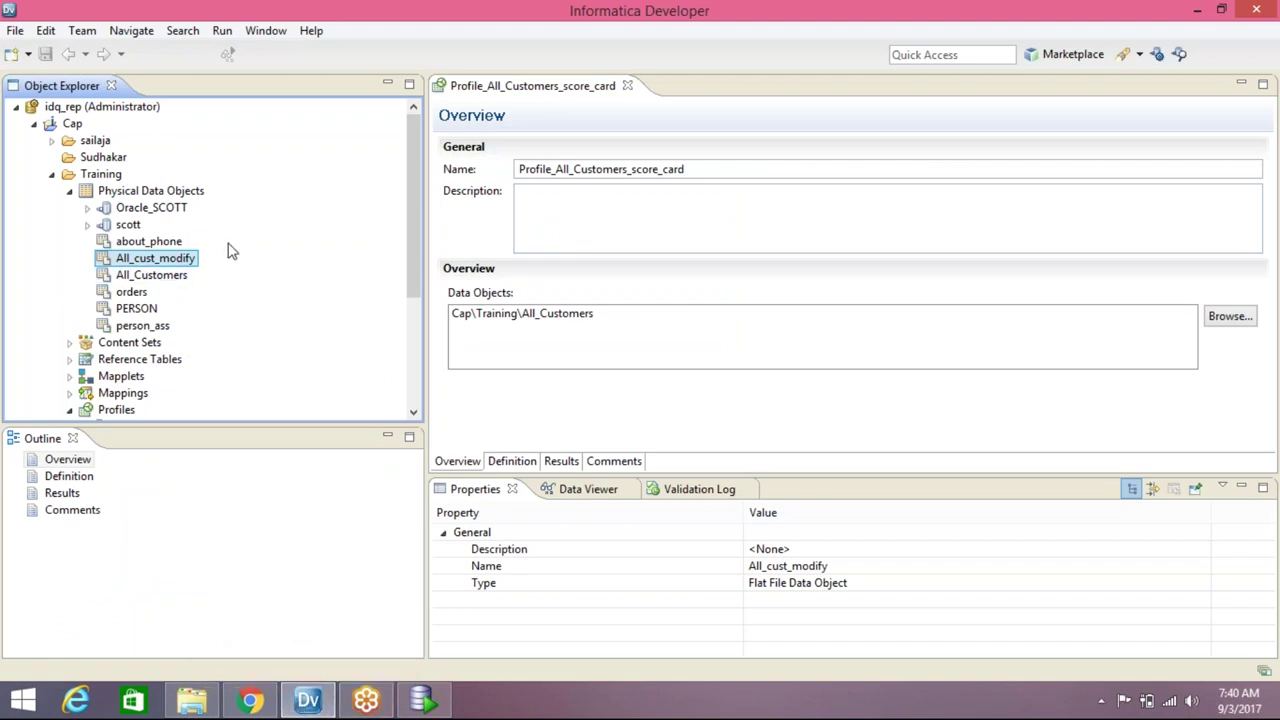
{"action": "right_click", "coordinate": [176, 262]}
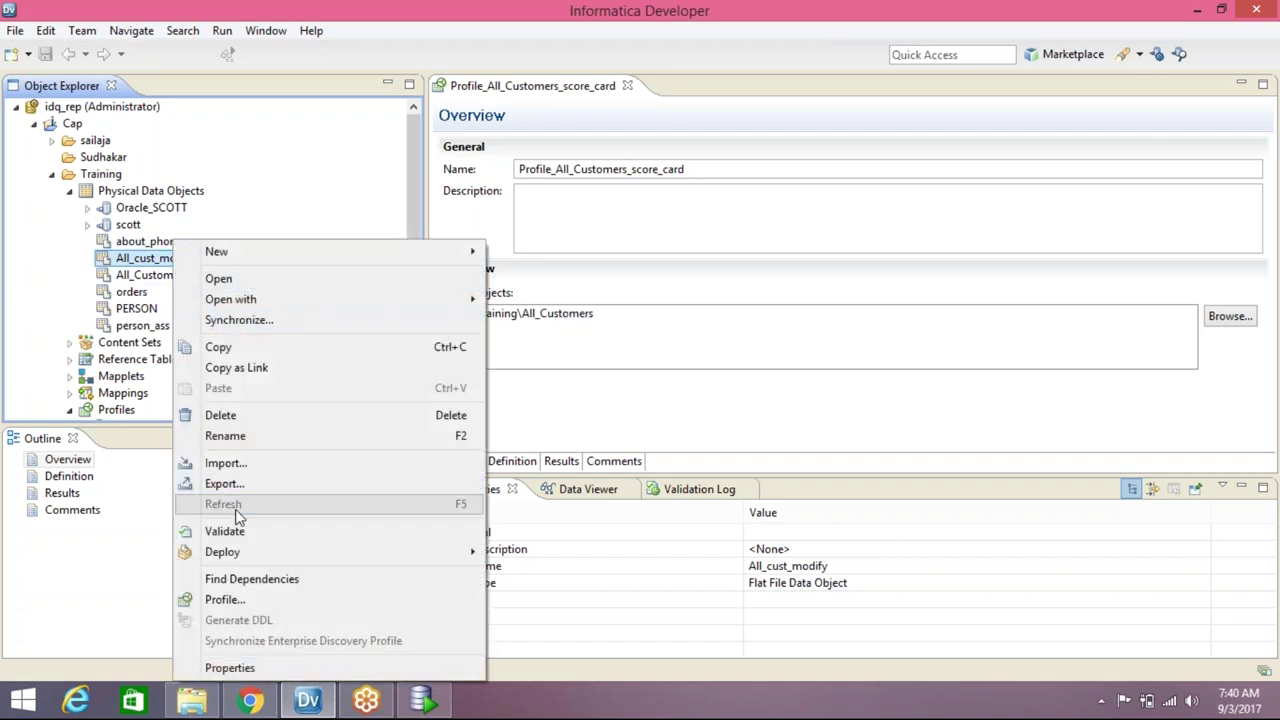
{"action": "left_click", "coordinate": [258, 600]}
{"action": "left_click", "coordinate": [466, 248]}
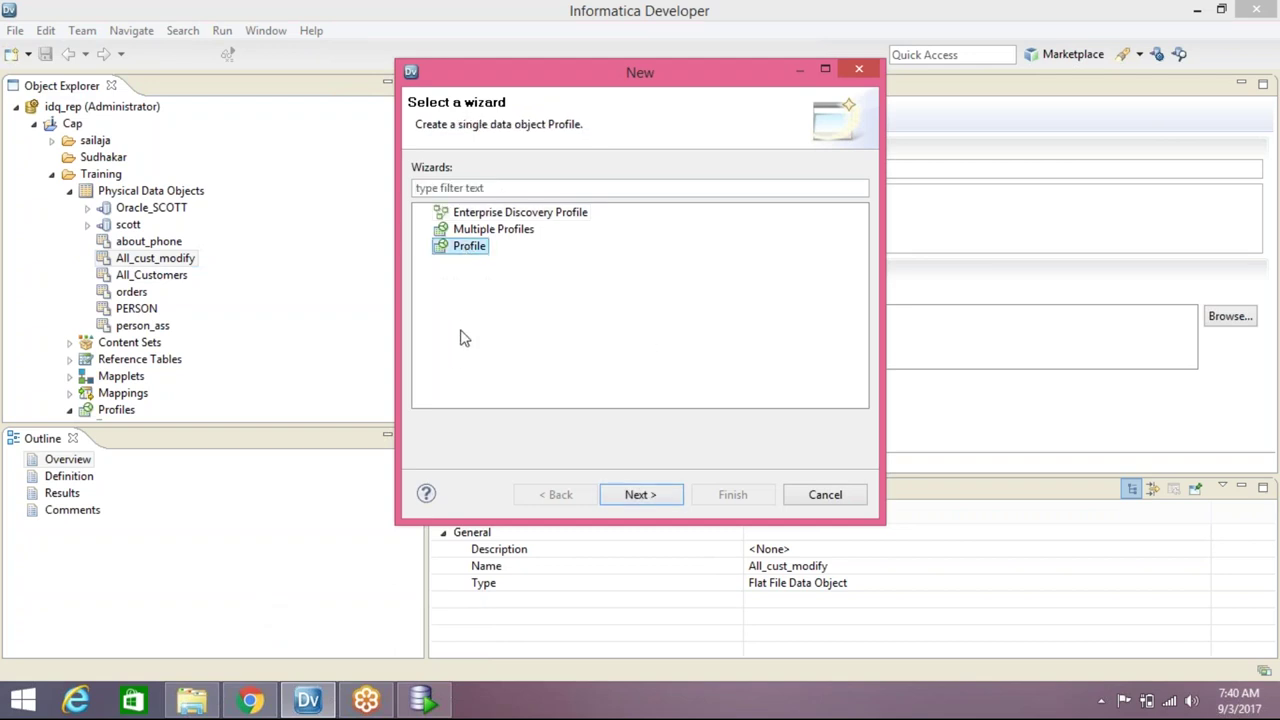
{"action": "left_click", "coordinate": [660, 498]}
{"action": "left_click", "coordinate": [662, 496]}
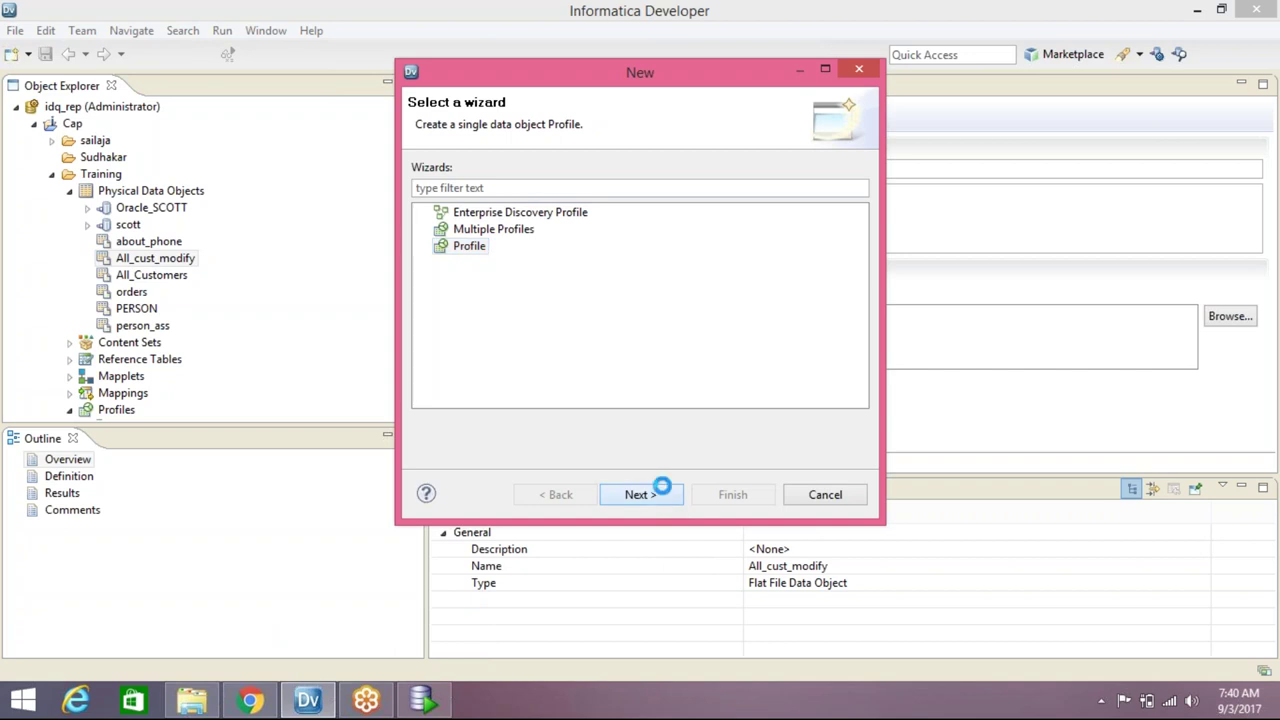
{"action": "left_click", "coordinate": [641, 175]}
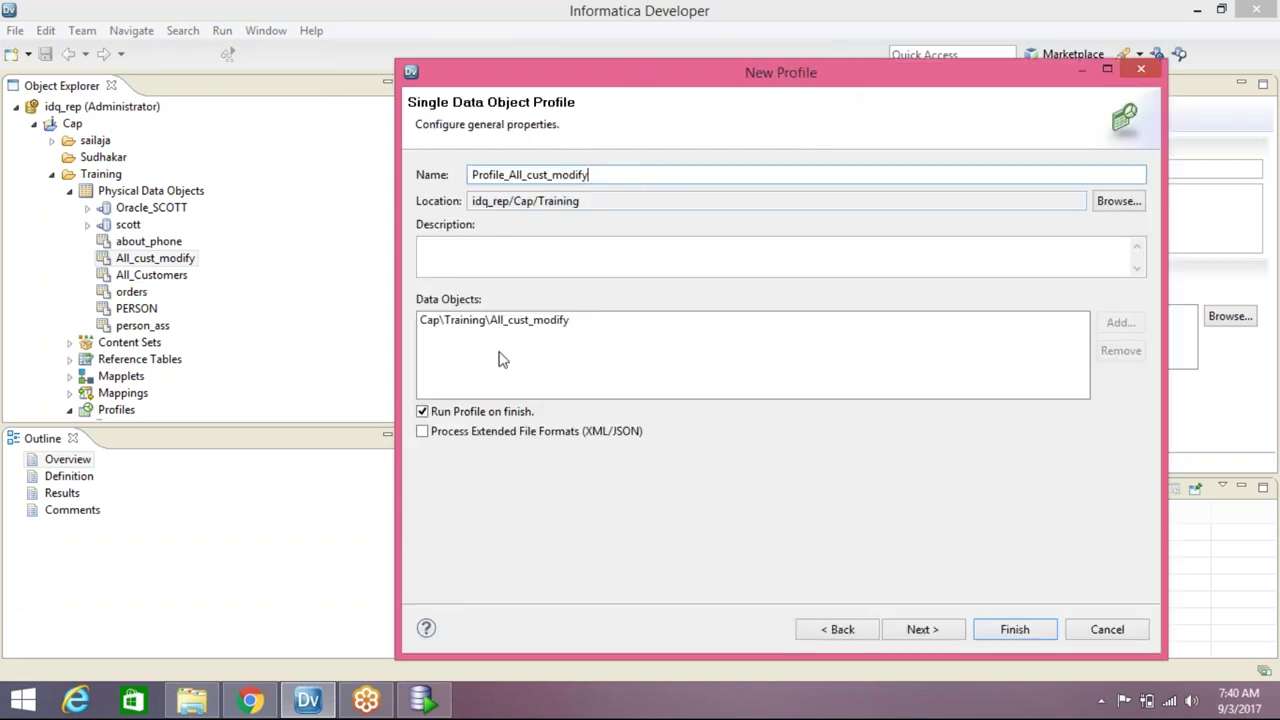
Show the column list and clear all columns, dismissing the at-least-one-column warning
{"action": "left_click", "coordinate": [928, 631]}
{"action": "left_click", "coordinate": [515, 204]}
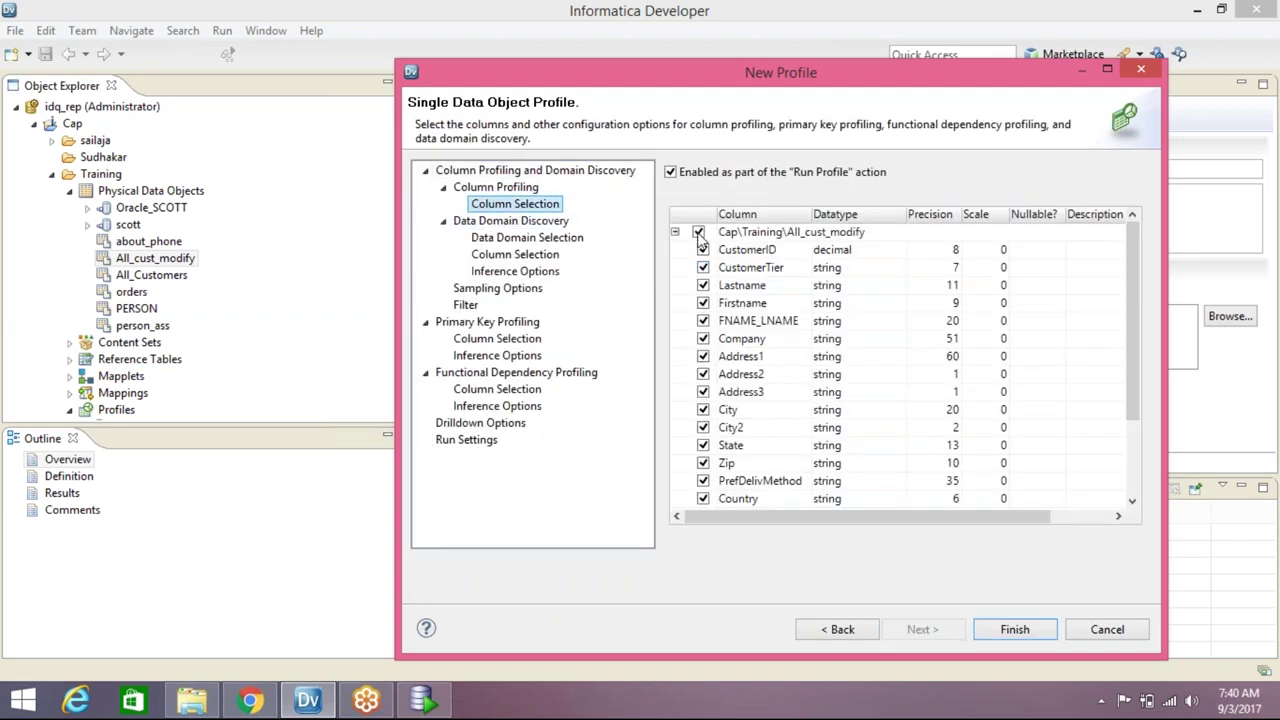
{"action": "left_click", "coordinate": [698, 232]}
{"action": "left_click", "coordinate": [963, 390]}
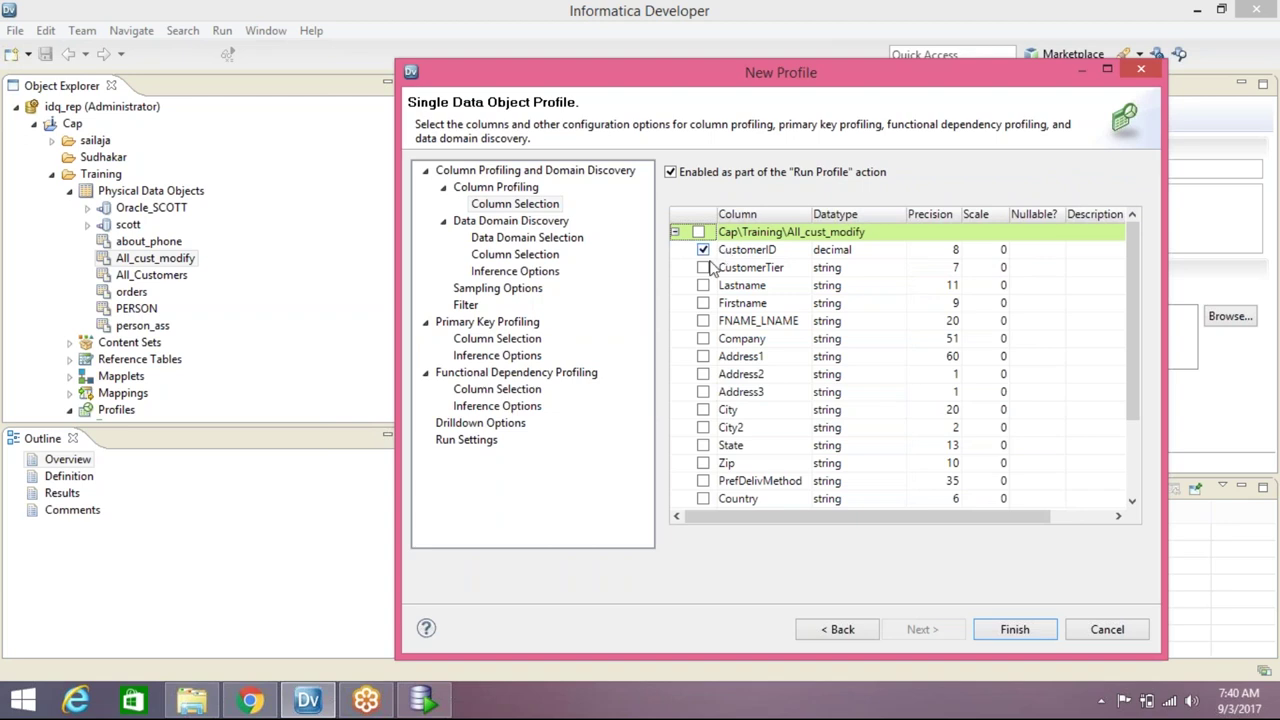
Include CustomerTier, Lastname, Firstname, City, State, Zip, Country and Currency in the profile
{"action": "left_click", "coordinate": [703, 267]}
{"action": "left_click", "coordinate": [703, 285]}
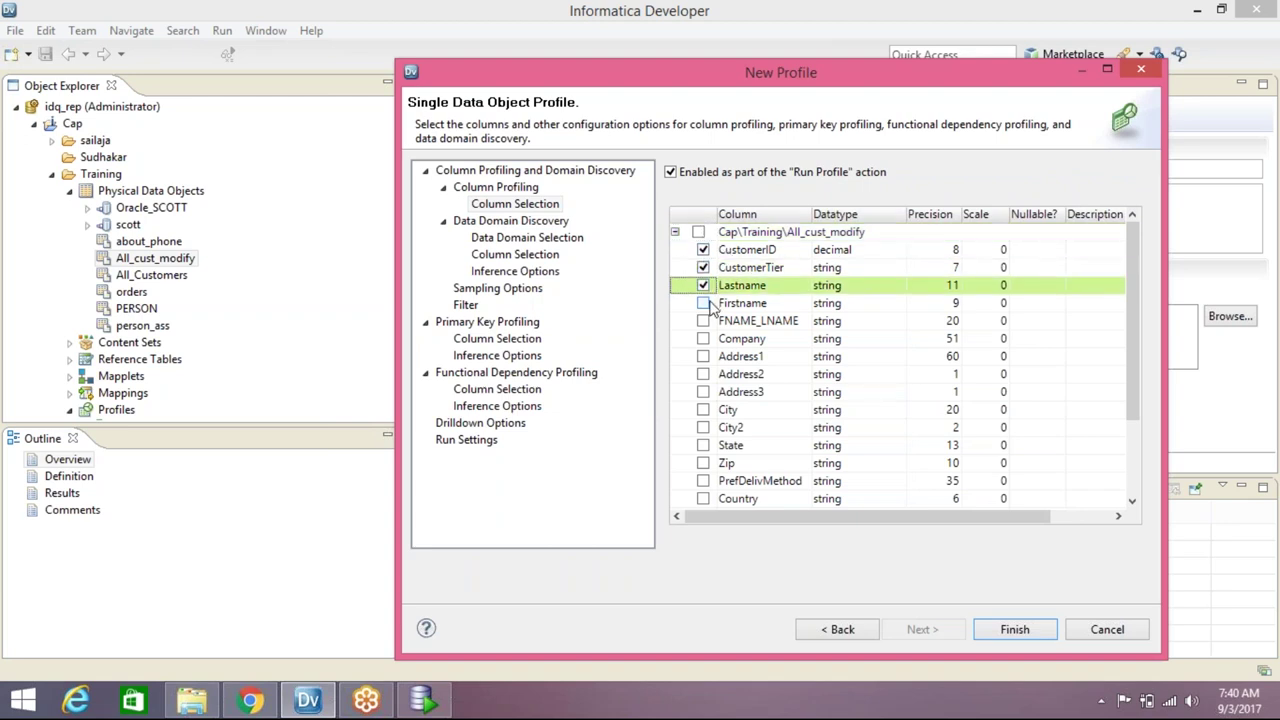
{"action": "left_click", "coordinate": [703, 303]}
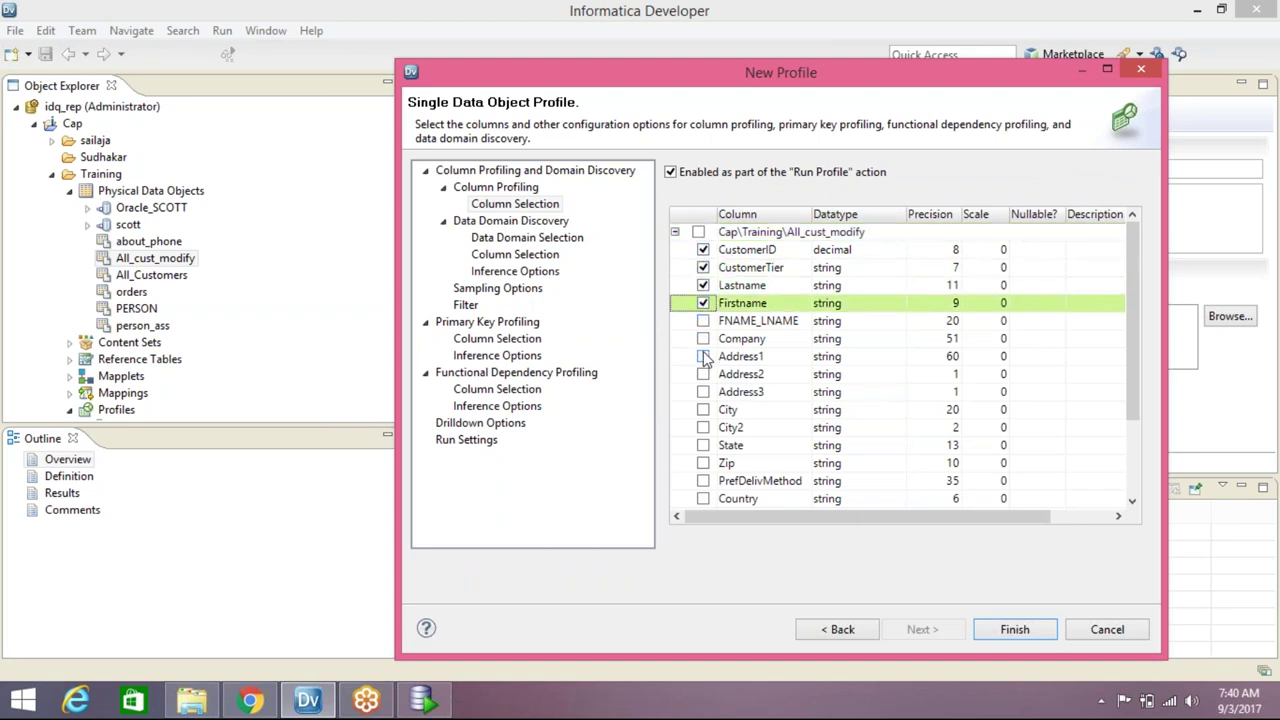
{"action": "left_click", "coordinate": [703, 410]}
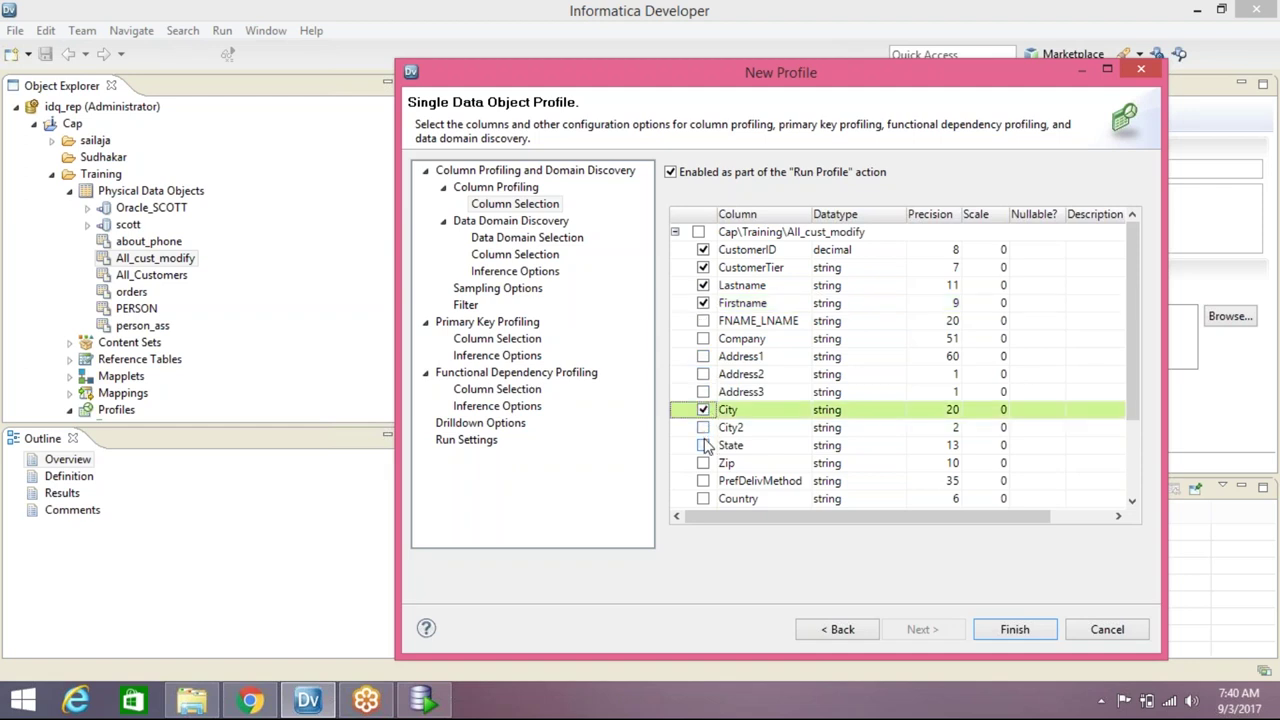
{"action": "left_click", "coordinate": [703, 445]}
{"action": "left_click", "coordinate": [703, 463]}
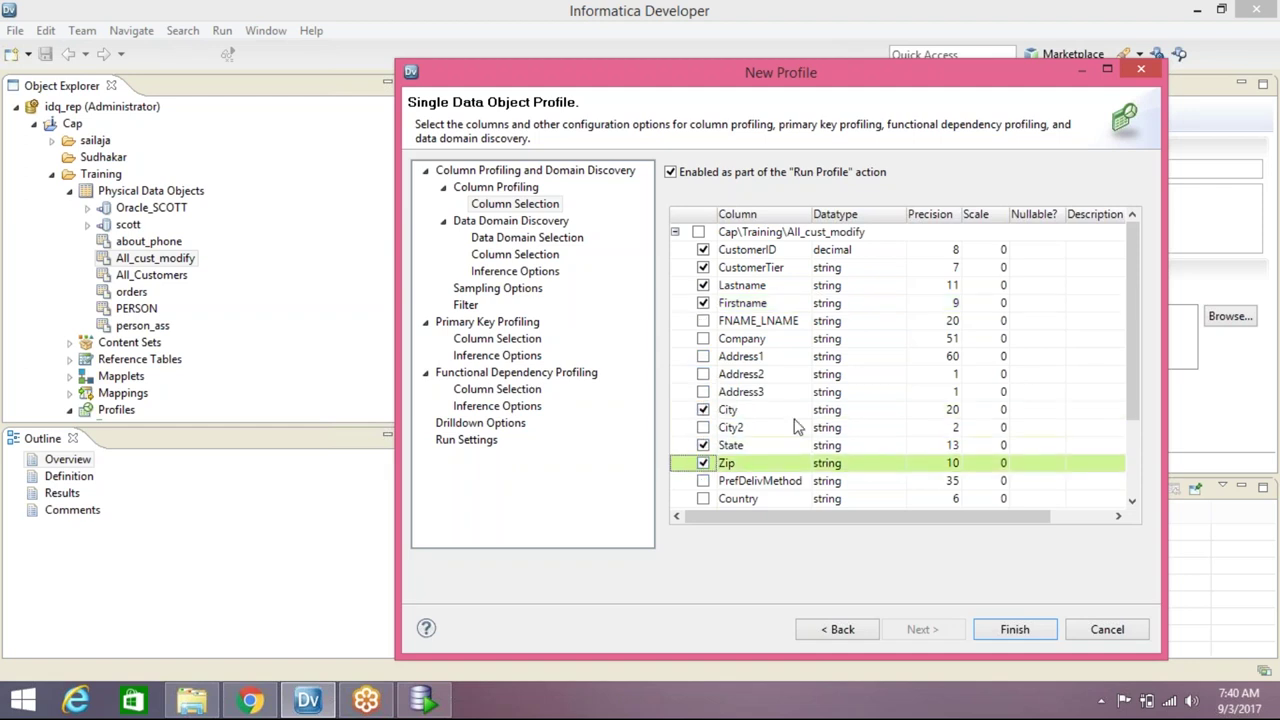
{"action": "left_click", "coordinate": [703, 498]}
{"action": "scroll", "coordinate": [764, 420], "scroll_direction": "down", "scroll_amount": 2}
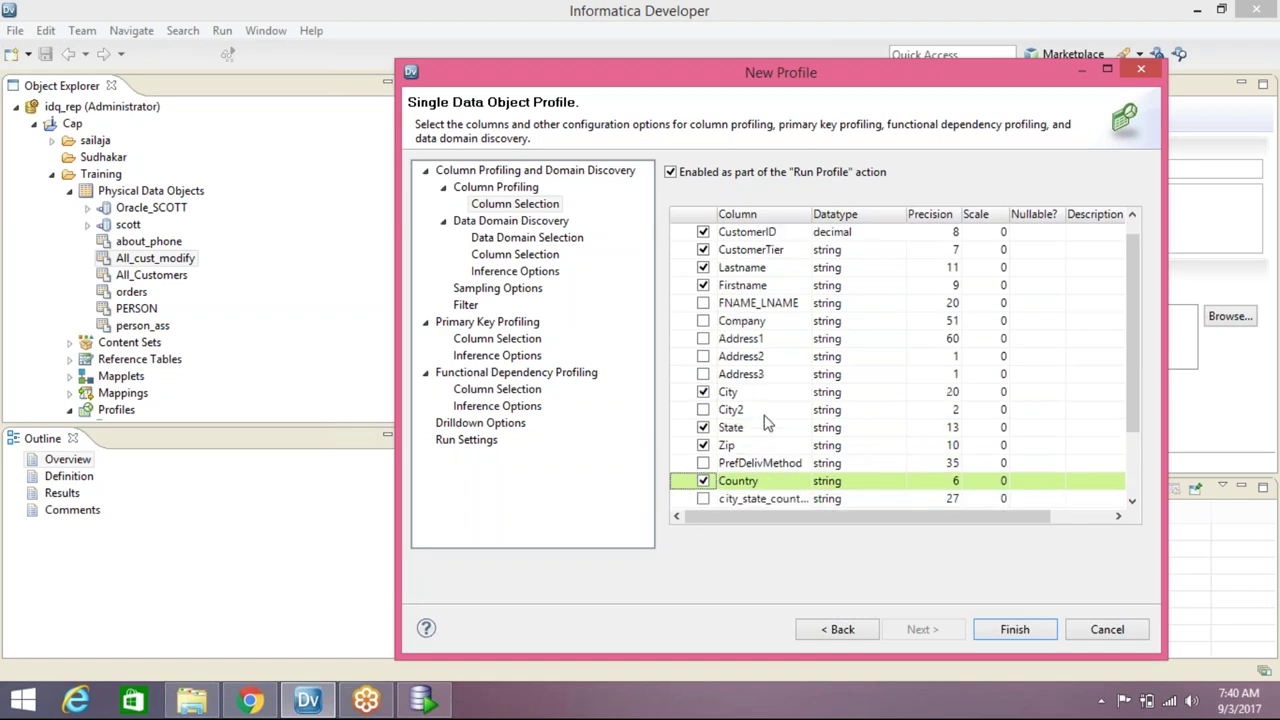
{"action": "scroll", "coordinate": [764, 415], "scroll_direction": "down", "scroll_amount": 1}
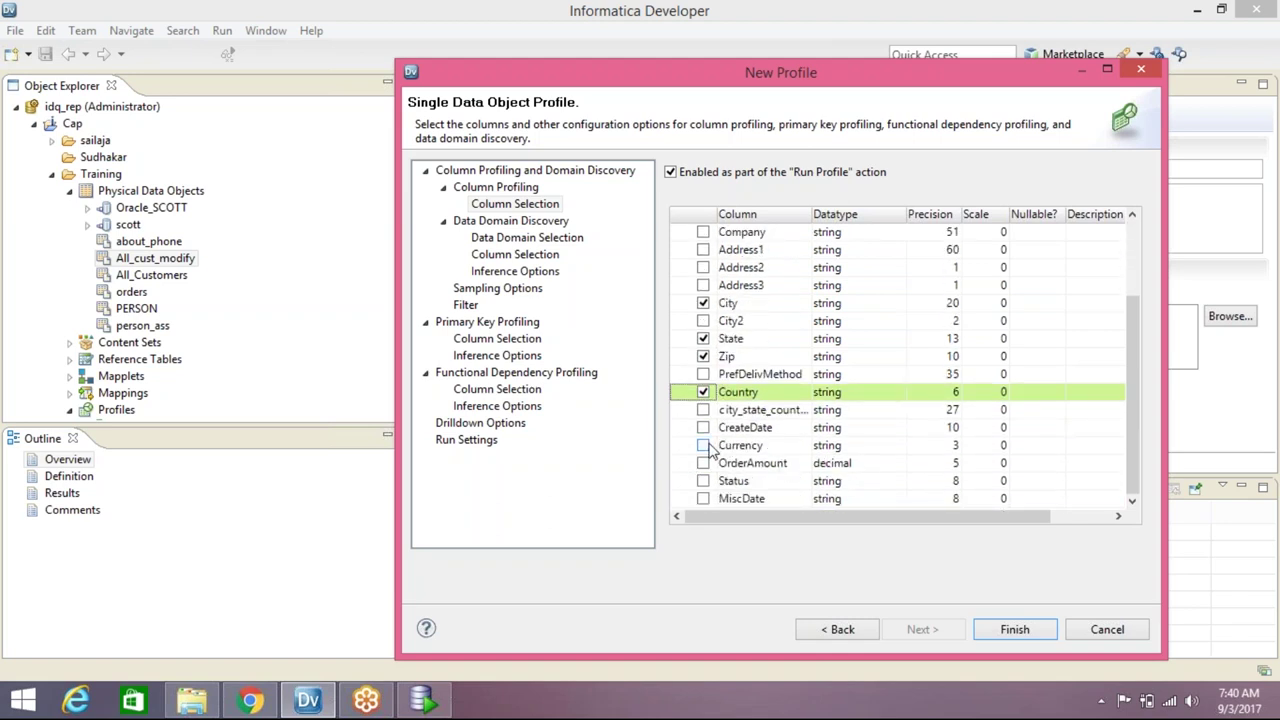
{"action": "left_click", "coordinate": [703, 445]}
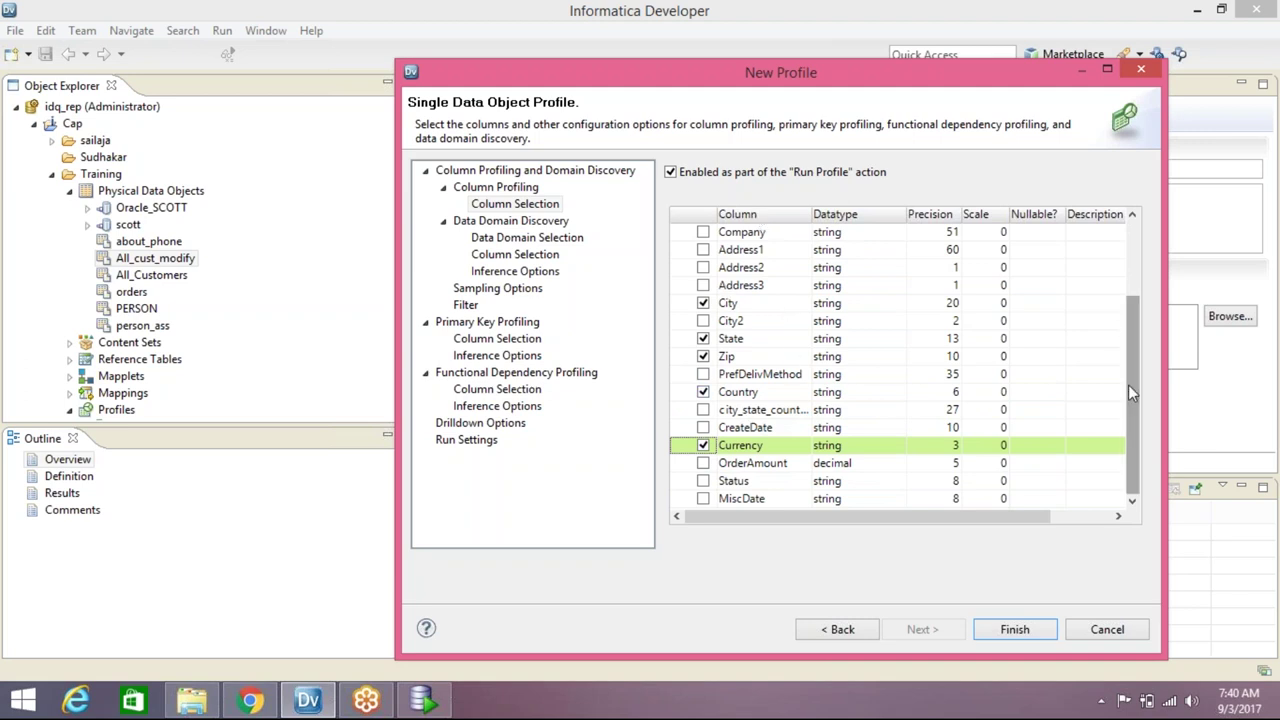
{"action": "left_click_drag", "start_coordinate": [1128, 384], "coordinate": [1142, 245]}
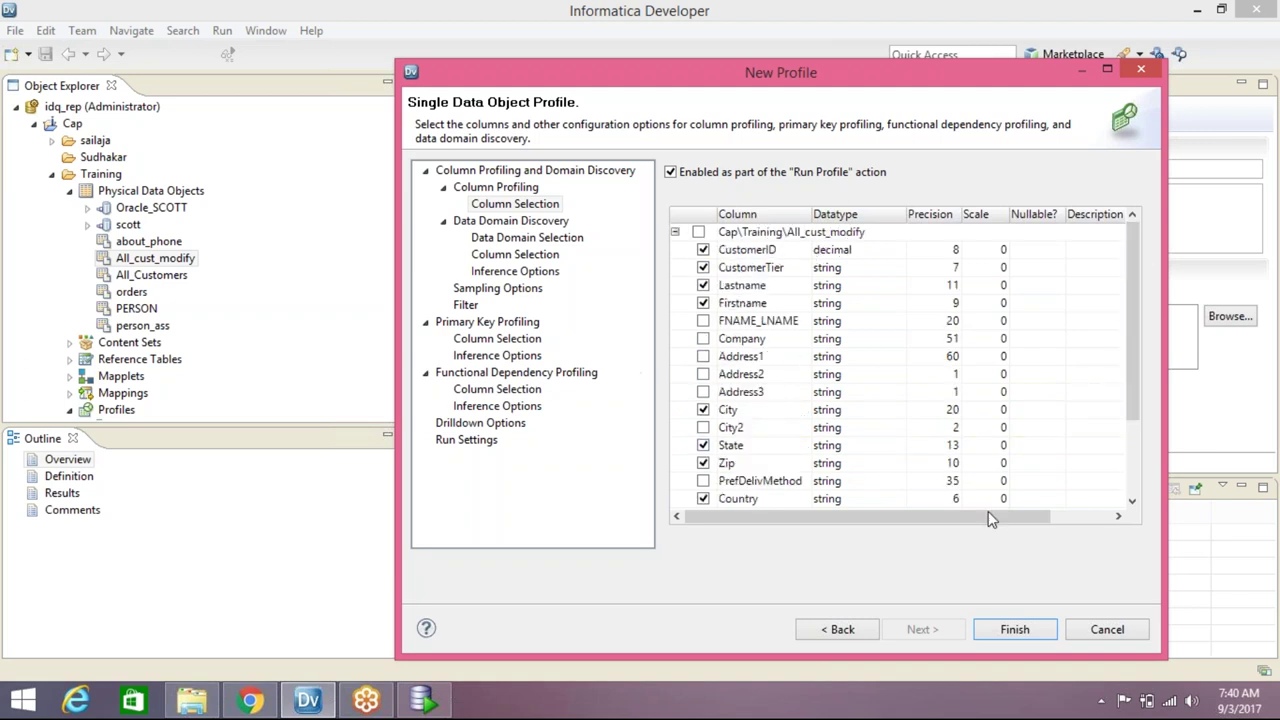
Finish the wizard to create and run Profile_All_cust_modify
{"action": "left_click", "coordinate": [1014, 629]}
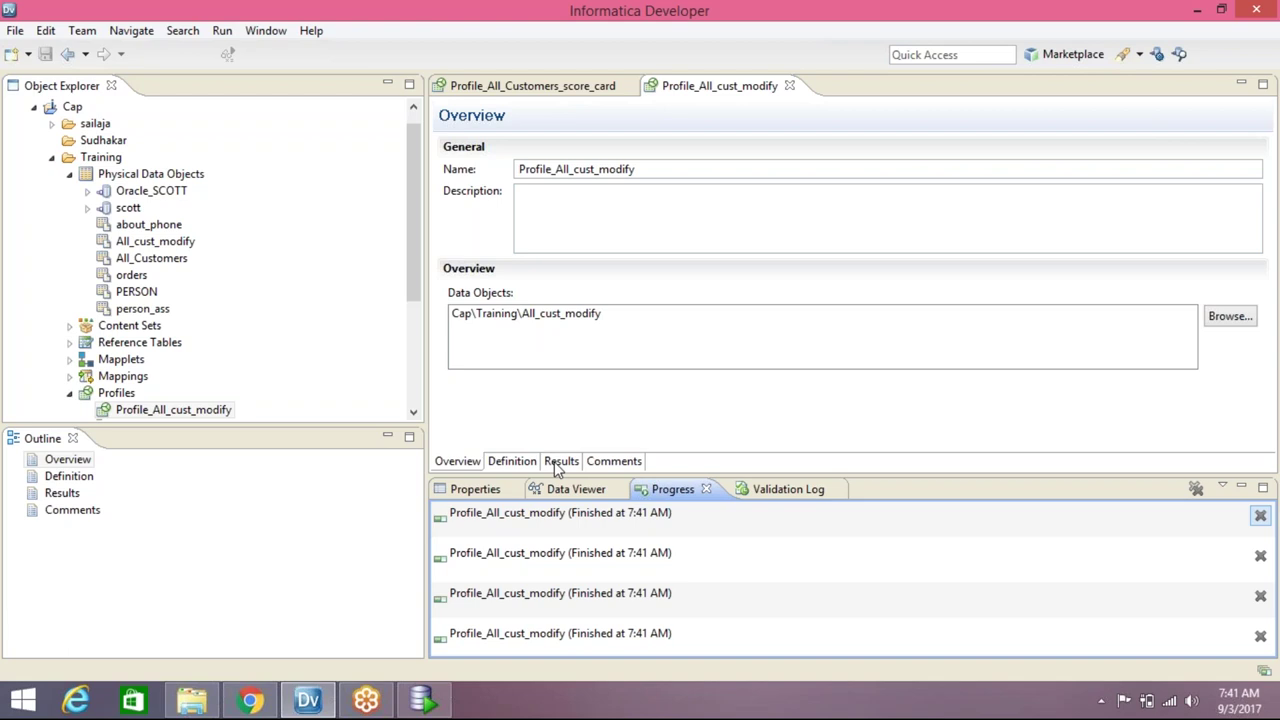
View the profile results and the value frequencies for CustomerID and CustomerTier
{"action": "left_click", "coordinate": [559, 462]}
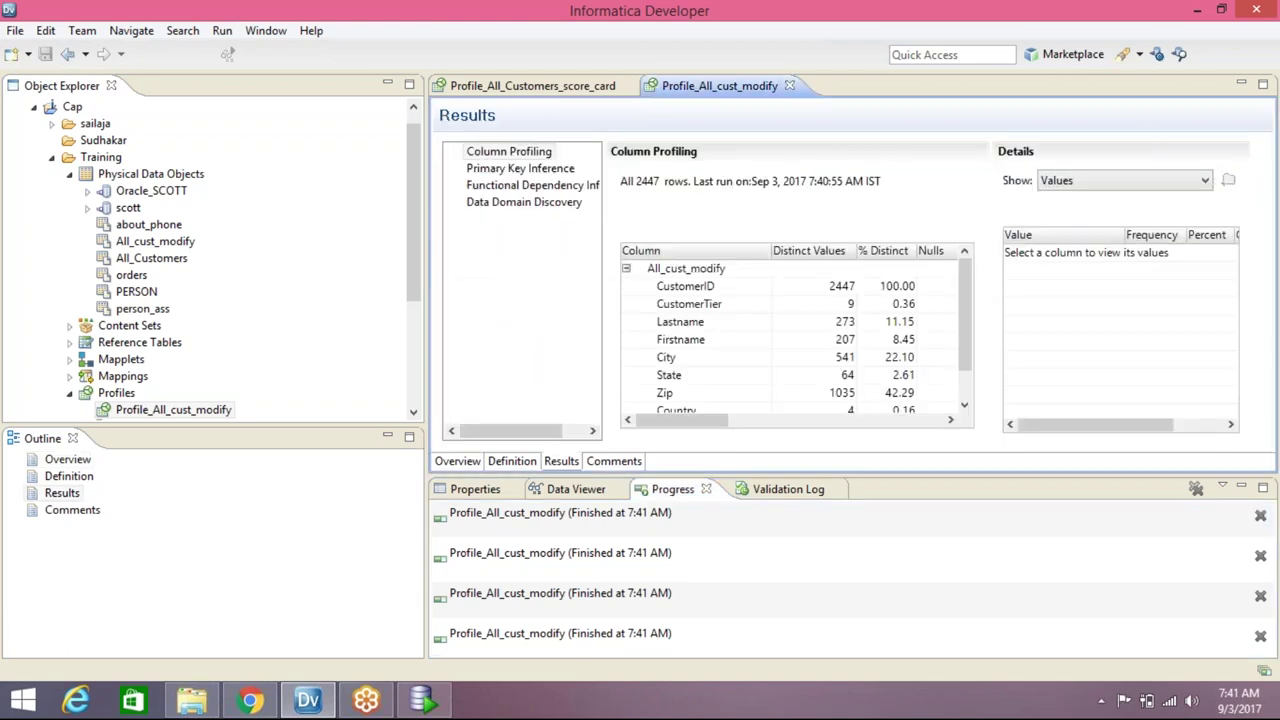
{"action": "left_click", "coordinate": [700, 288]}
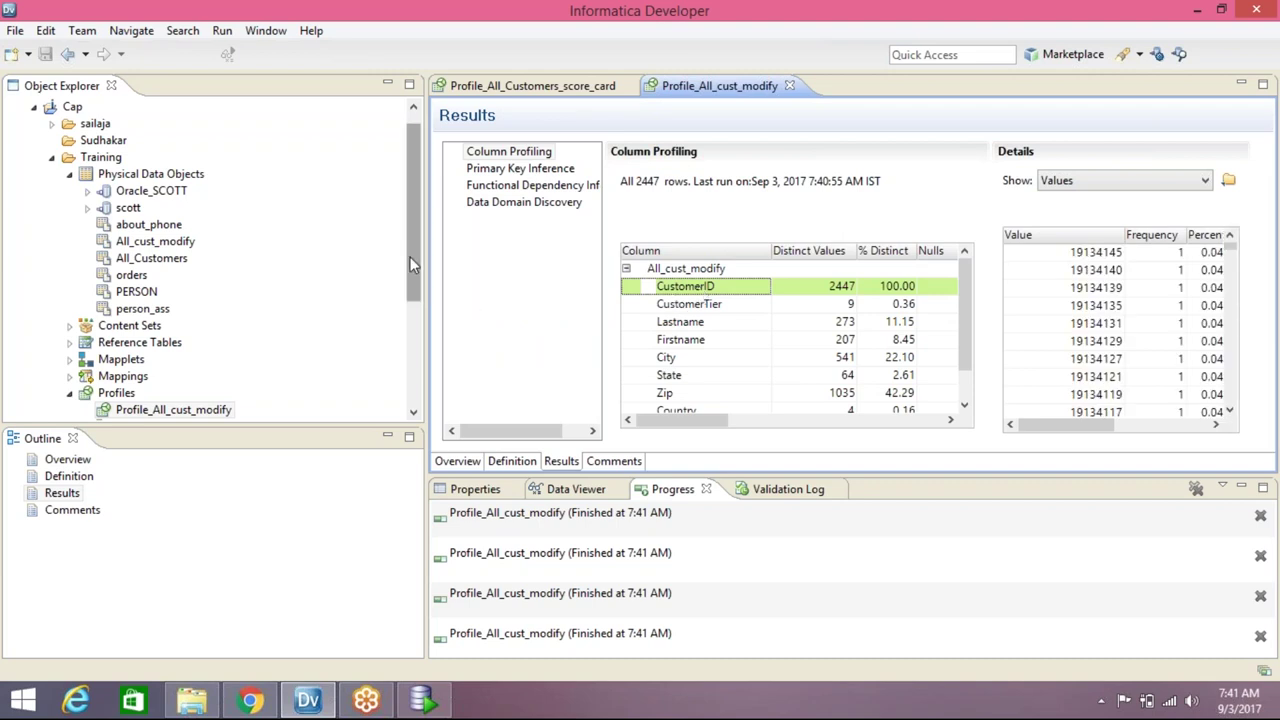
{"action": "left_click", "coordinate": [412, 259]}
{"action": "left_click_drag", "start_coordinate": [412, 259], "coordinate": [413, 326]}
{"action": "left_click", "coordinate": [688, 304]}
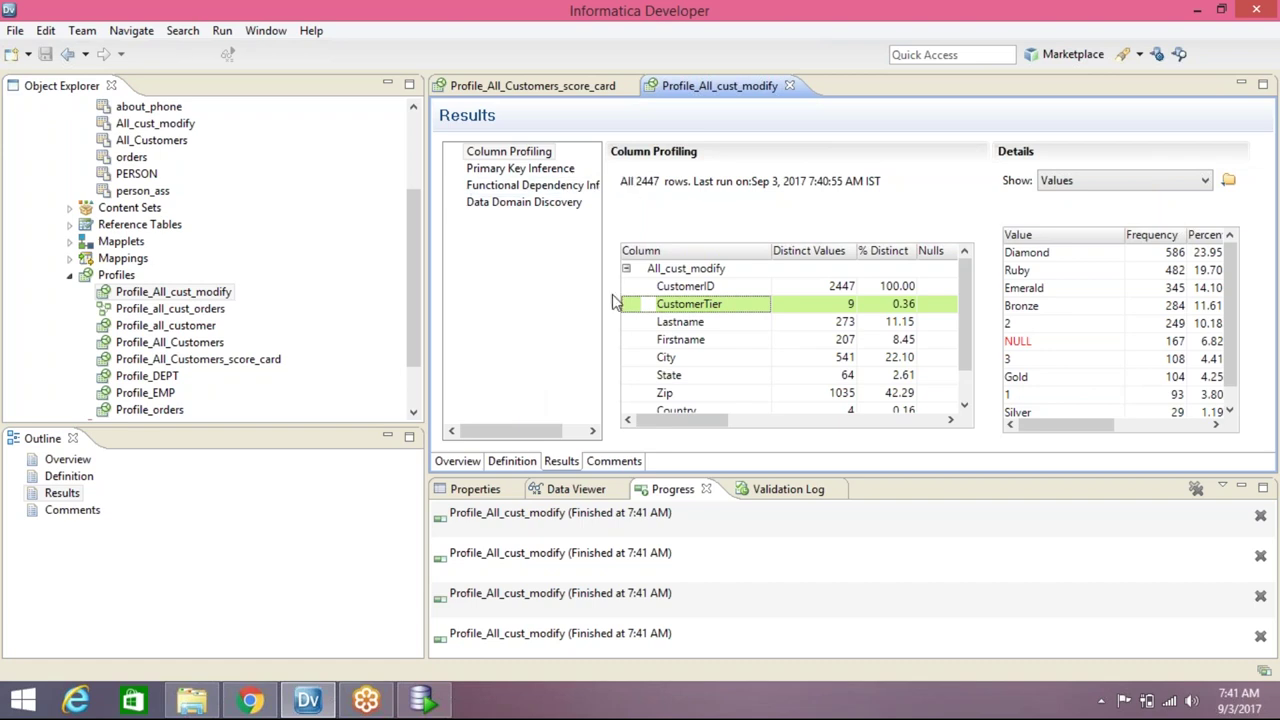
{"action": "mouse_move", "coordinate": [417, 285]}
{"action": "left_mouse_down"}
{"action": "mouse_move", "coordinate": [415, 338]}
{"action": "mouse_move", "coordinate": [418, 250]}
{"action": "mouse_move", "coordinate": [418, 282]}
{"action": "left_mouse_up"}
Open a new worksheet on the scott connection in SQL Developer
{"action": "left_click", "coordinate": [436, 708]}
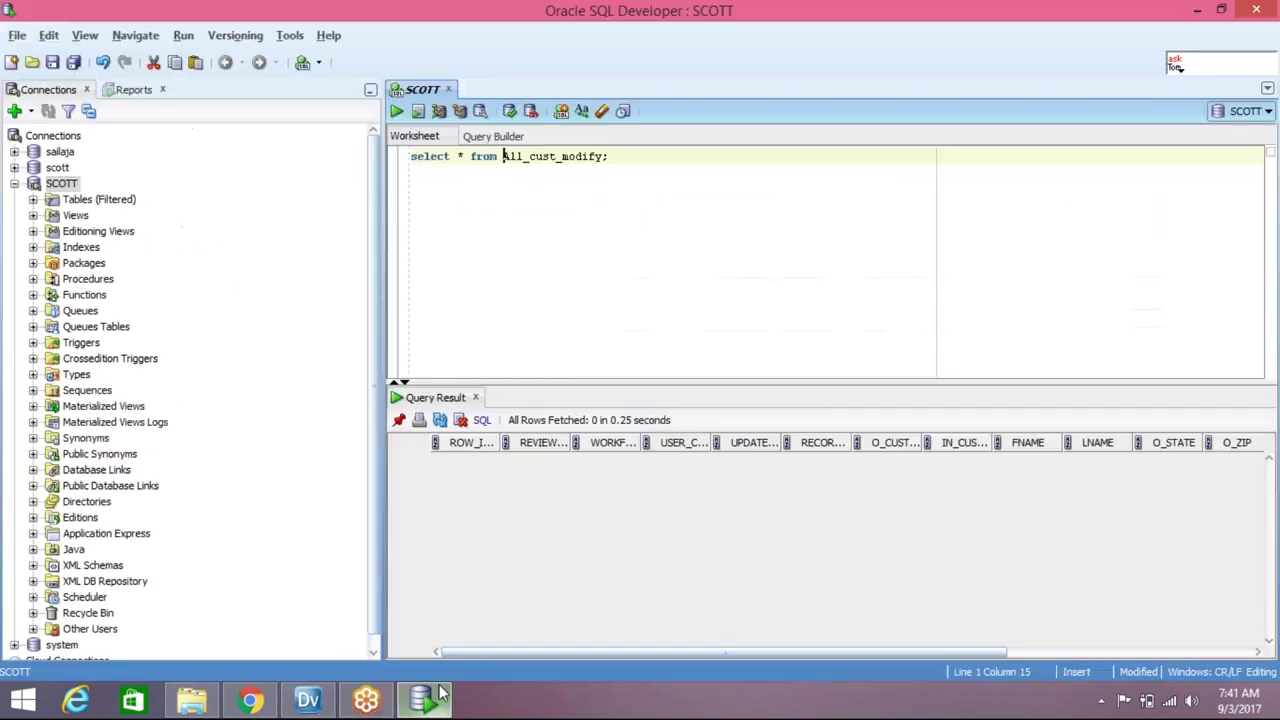
{"action": "left_click", "coordinate": [57, 168]}
{"action": "double_click", "coordinate": [57, 168]}
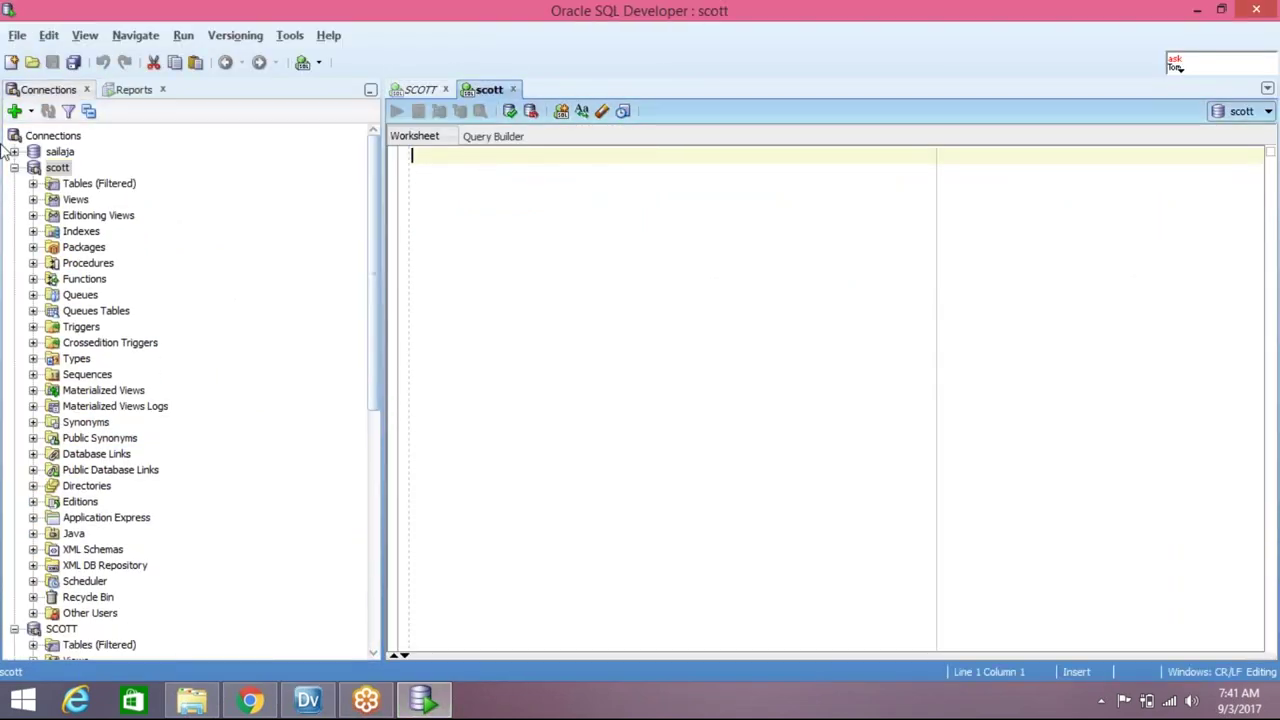
Copy the All_cust_modify query into the new worksheet and run it, fetching 0 rows
{"action": "left_click", "coordinate": [421, 89]}
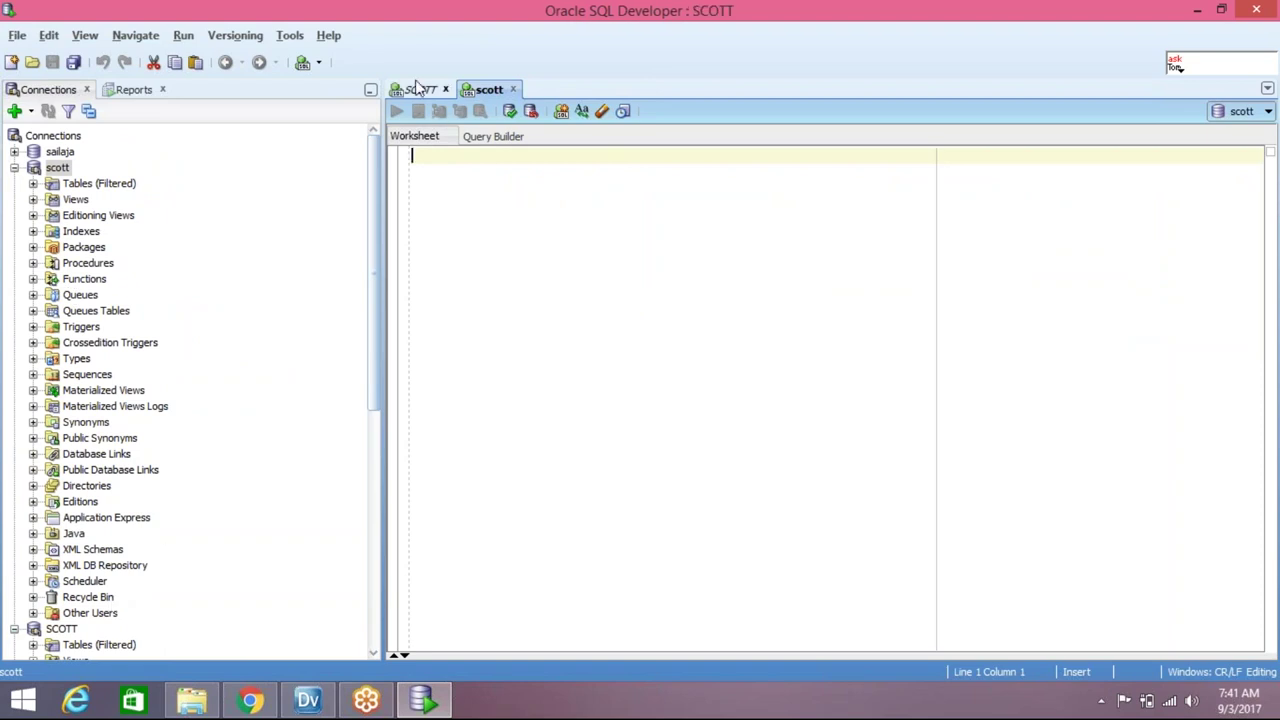
{"action": "left_click_drag", "start_coordinate": [668, 158], "coordinate": [411, 157]}
{"action": "key", "text": "ctrl+c"}
{"action": "left_click", "coordinate": [484, 89]}
{"action": "key", "text": "ctrl+v"}
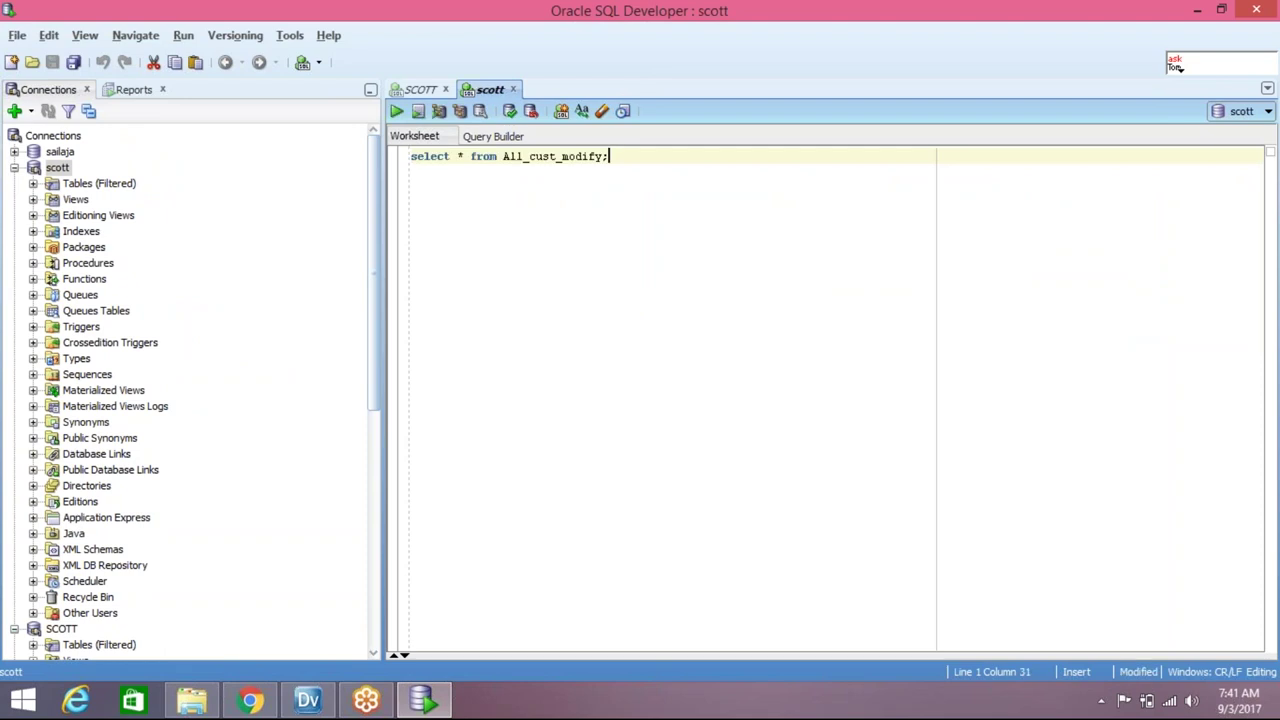
{"action": "left_click_drag", "start_coordinate": [608, 157], "coordinate": [411, 157]}
{"action": "left_click", "coordinate": [396, 111]}
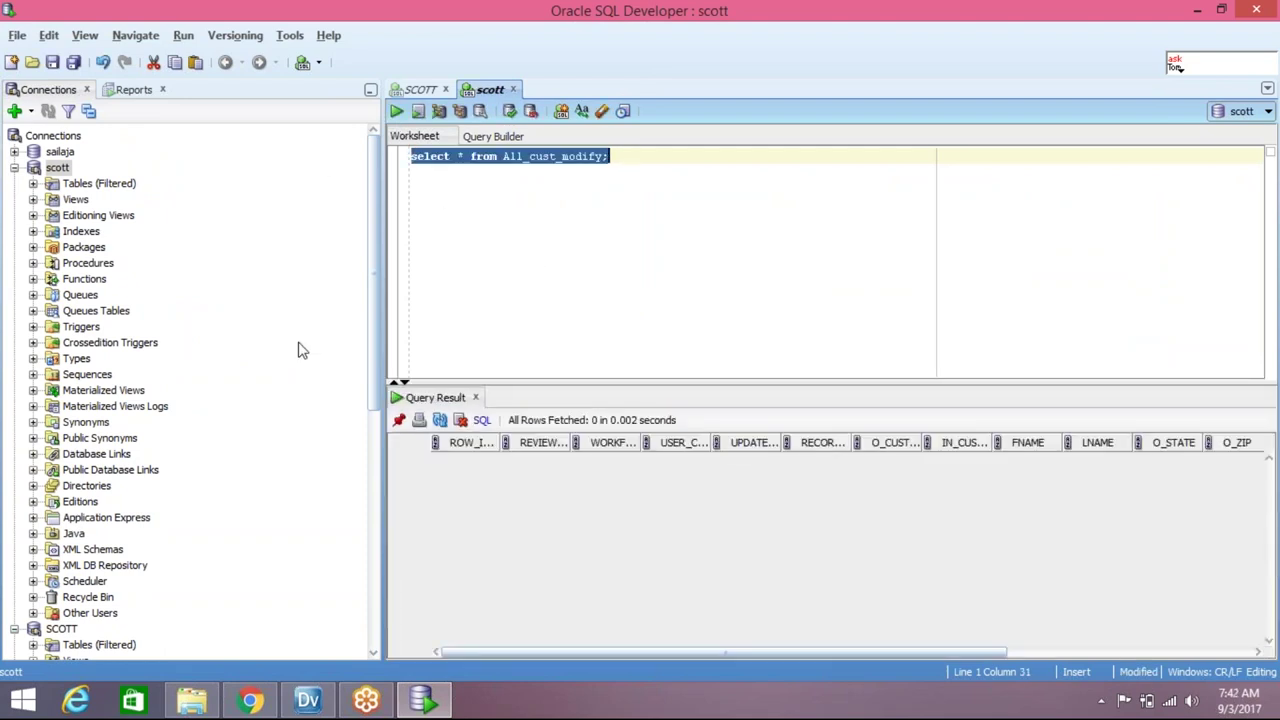
{"action": "left_click", "coordinate": [307, 700]}
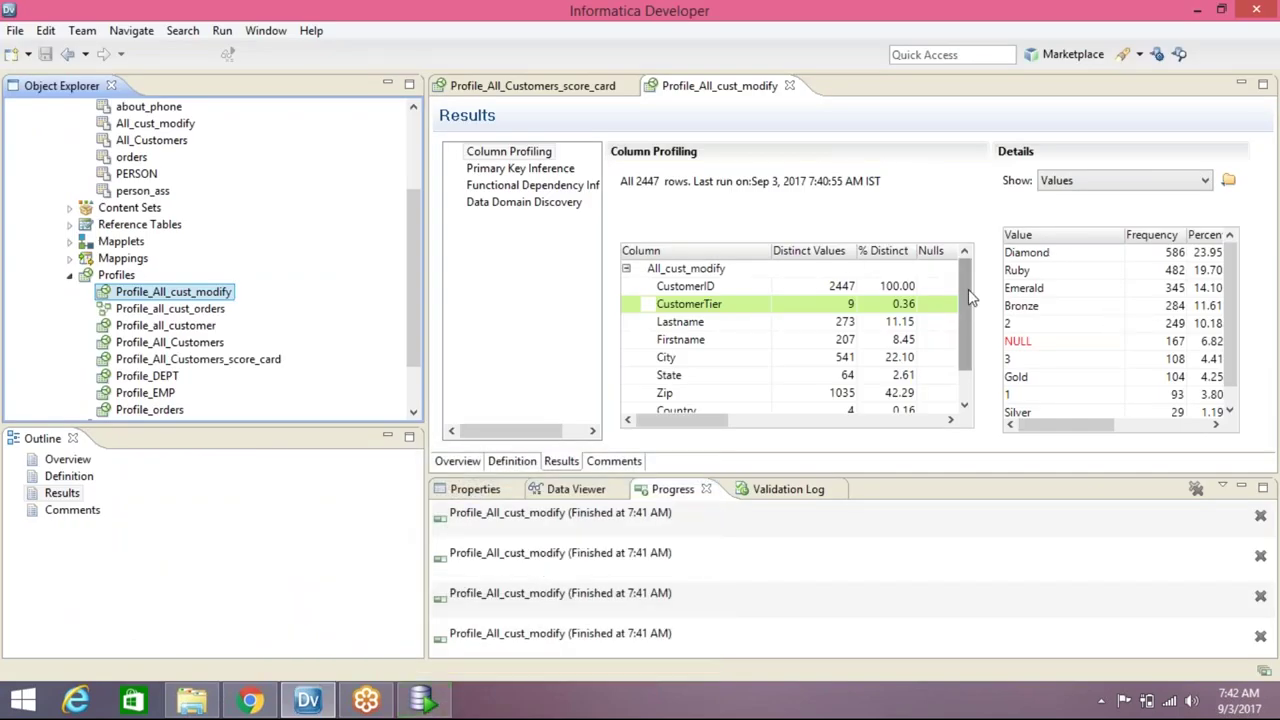
Open Profile_All_cust_modify's Definition page from the outline
{"action": "left_click_drag", "start_coordinate": [968, 289], "coordinate": [958, 347]}
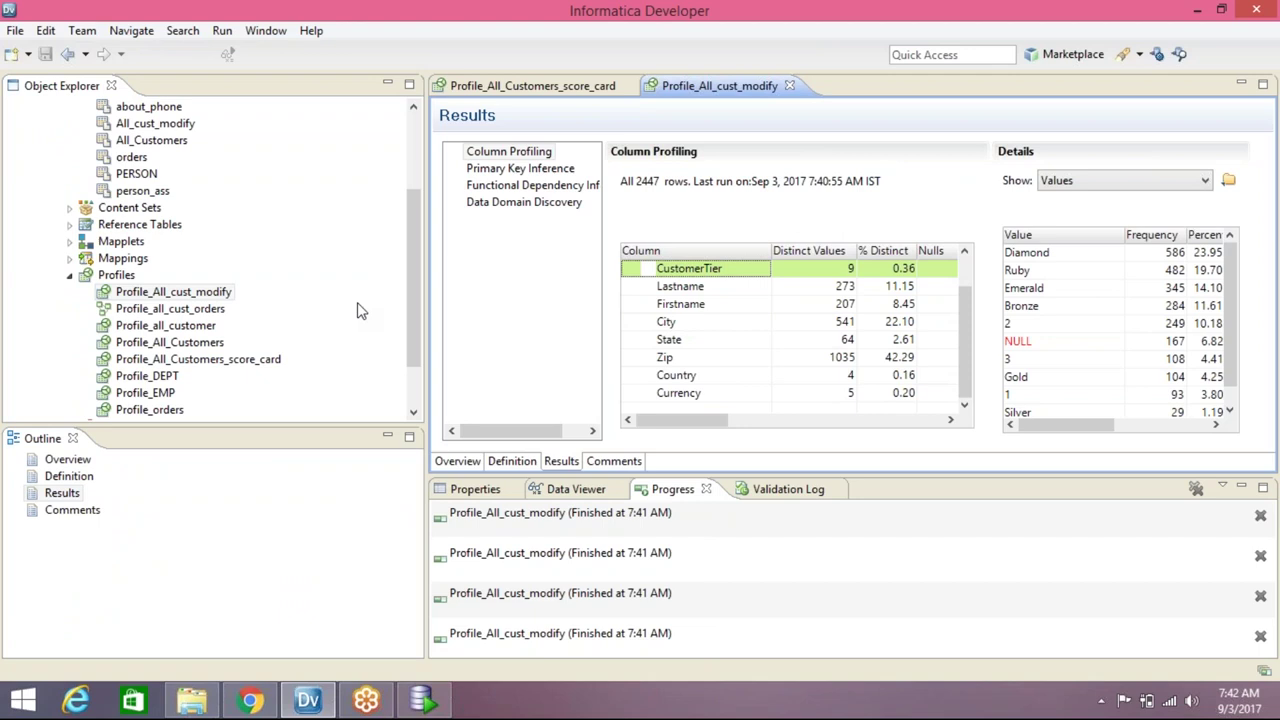
{"action": "left_click_drag", "start_coordinate": [416, 259], "coordinate": [413, 315]}
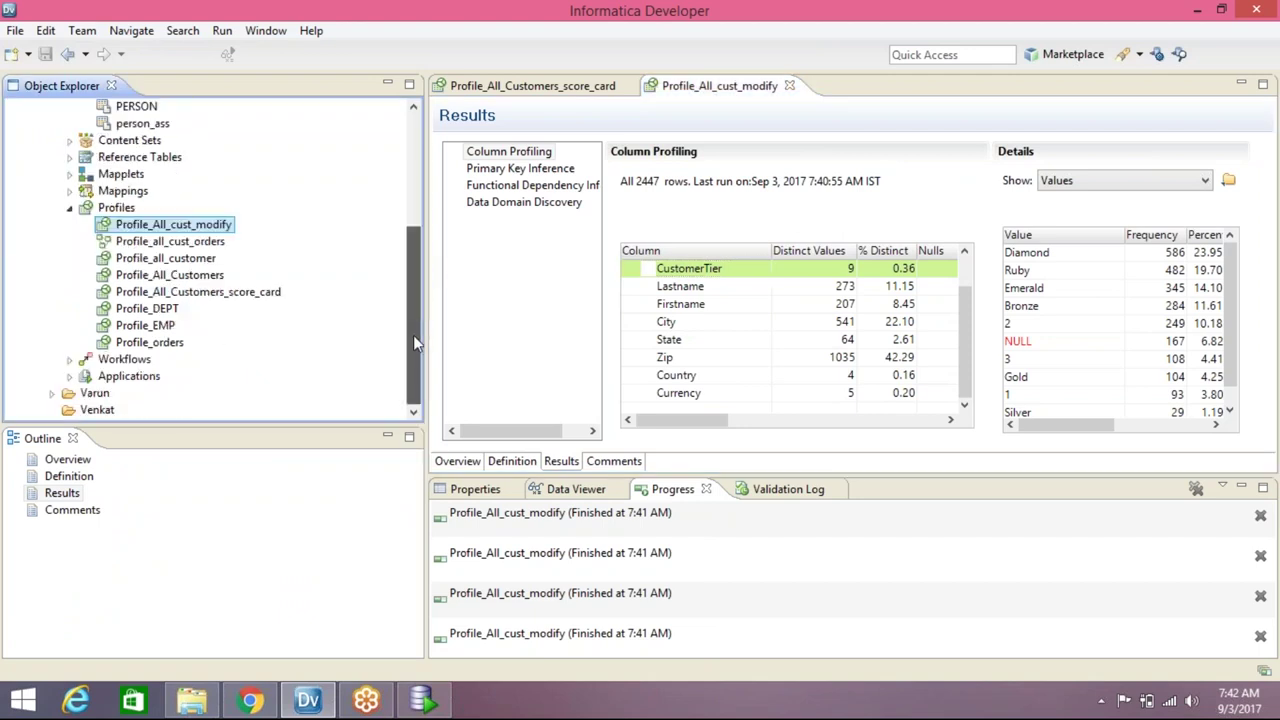
{"action": "left_click_drag", "start_coordinate": [968, 326], "coordinate": [968, 300]}
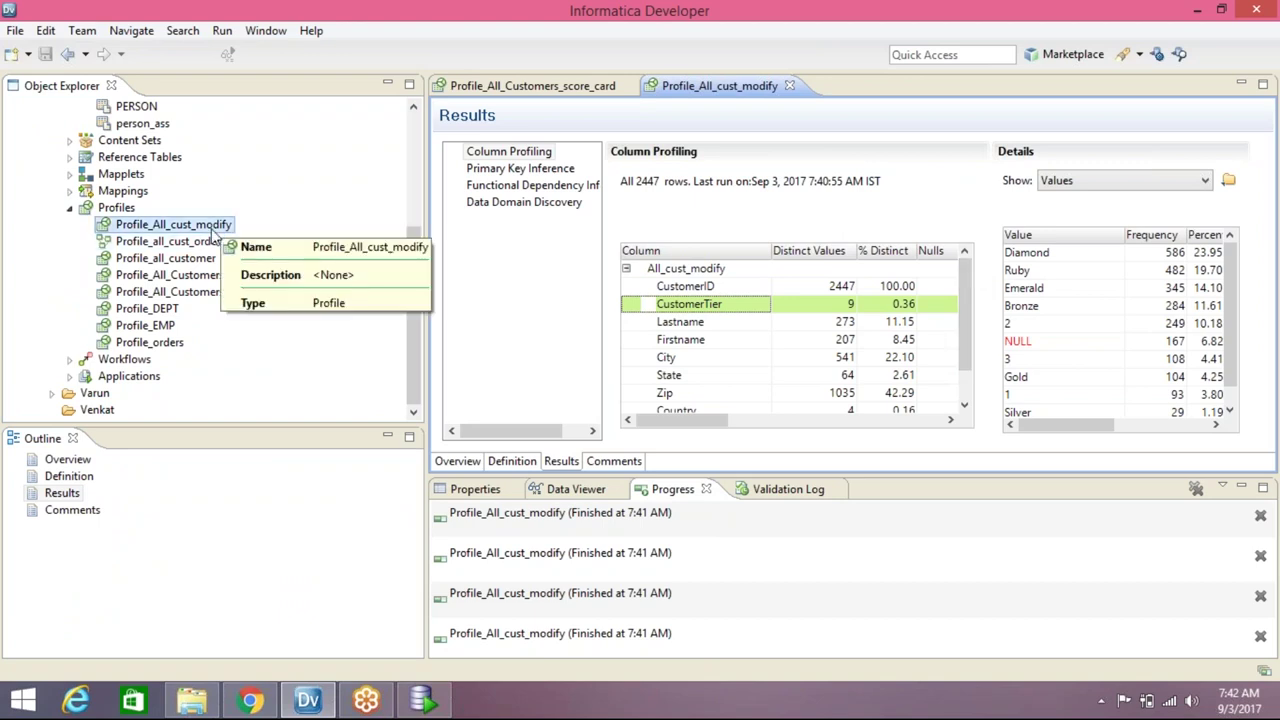
{"action": "left_click", "coordinate": [80, 477]}
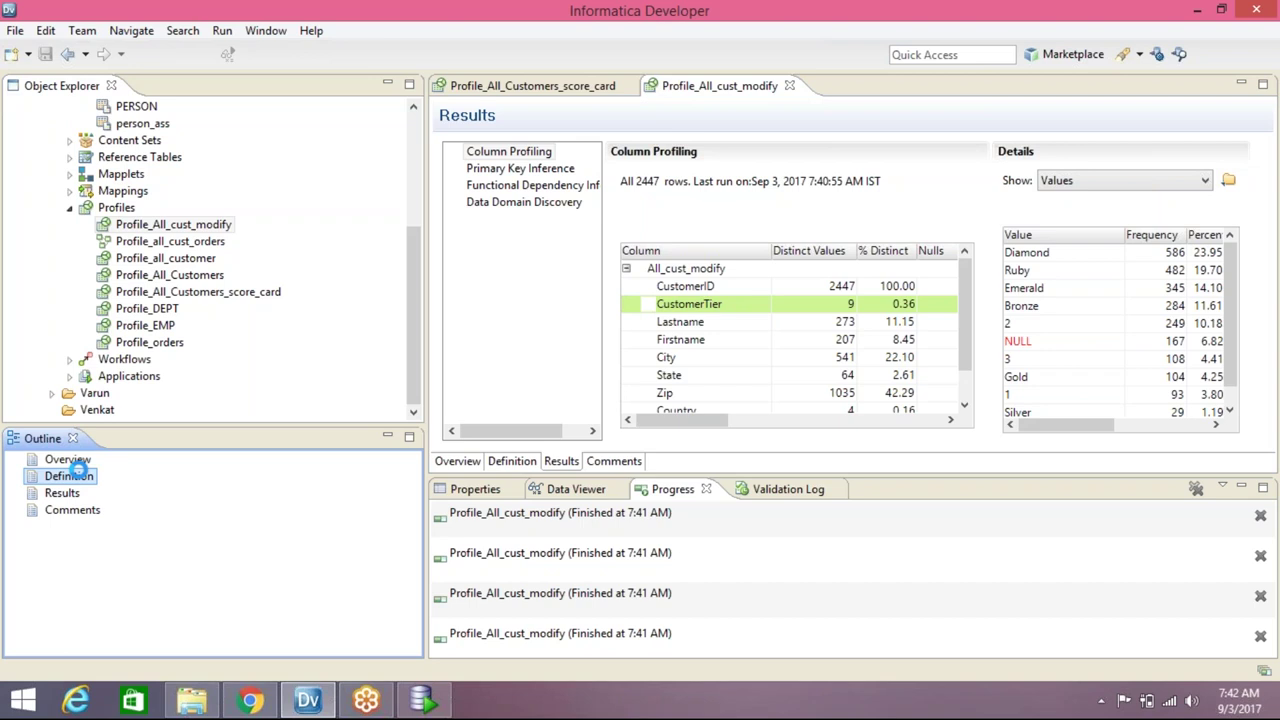
{"action": "double_click", "coordinate": [78, 472]}
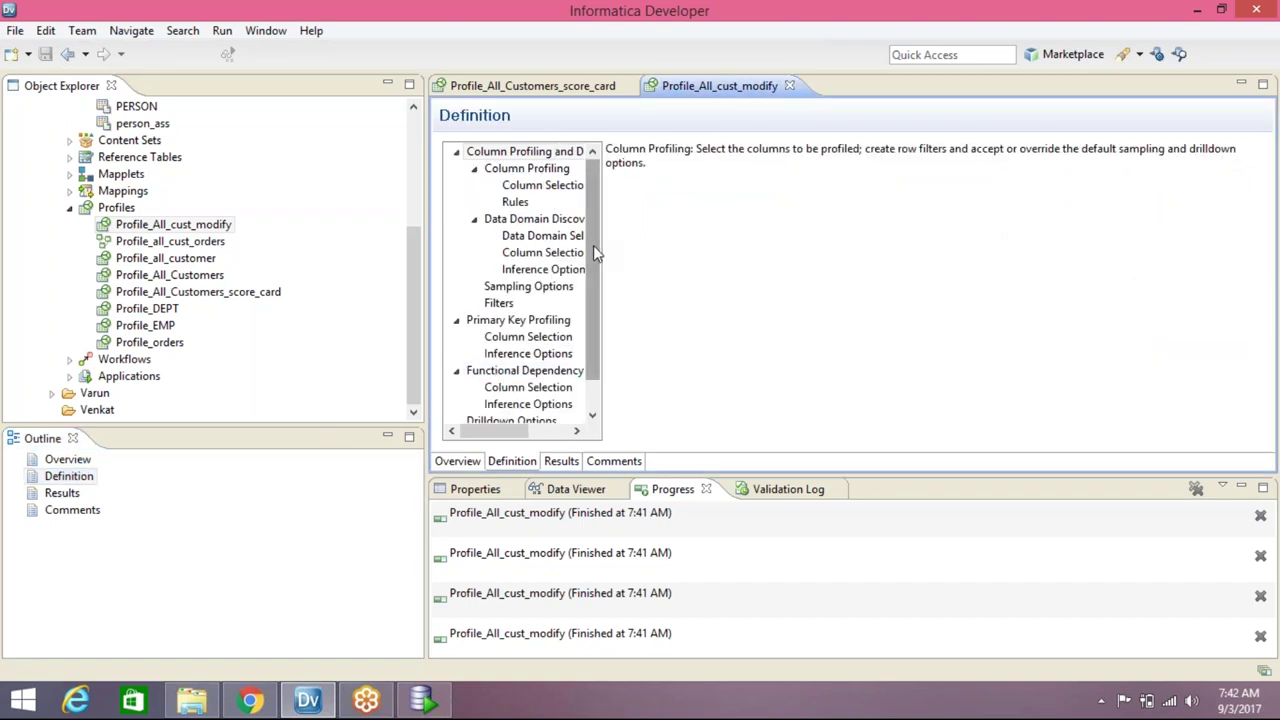
Review the profile's run settings, drilldown options, primary key, data domain and column profiling selections
{"action": "left_click_drag", "start_coordinate": [593, 258], "coordinate": [593, 290]}
{"action": "left_click", "coordinate": [497, 405]}
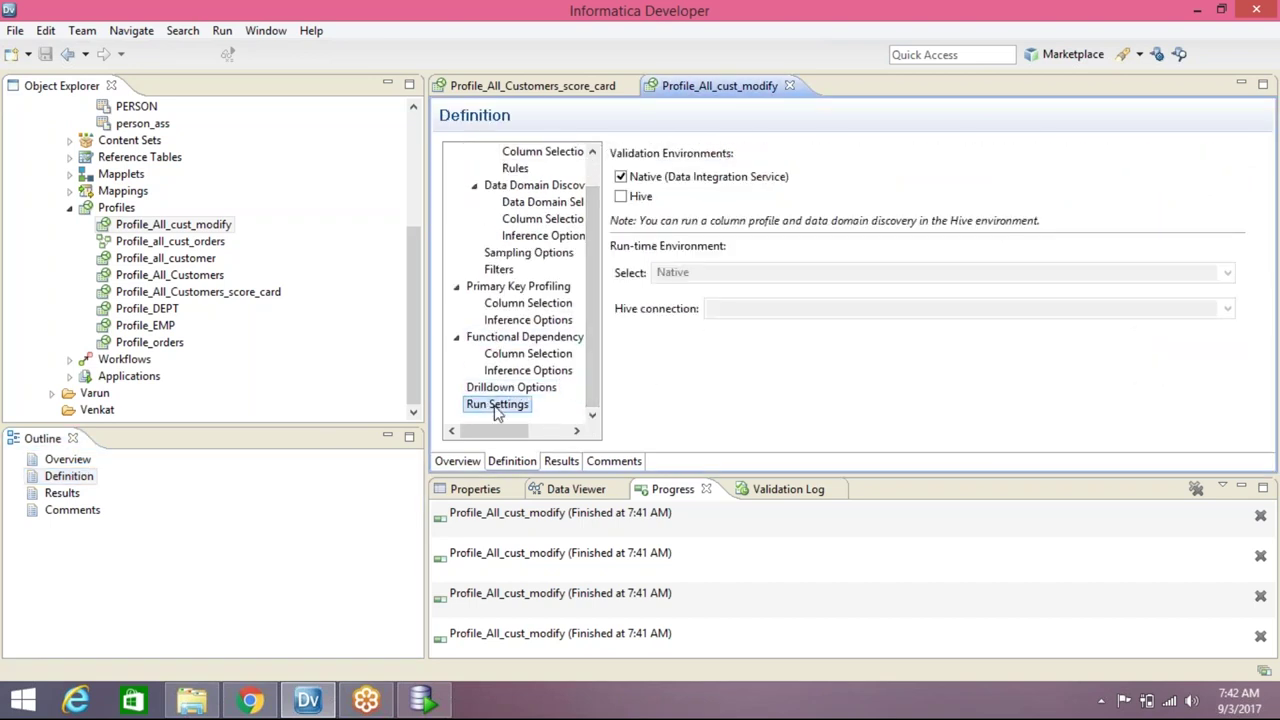
{"action": "left_click", "coordinate": [505, 390]}
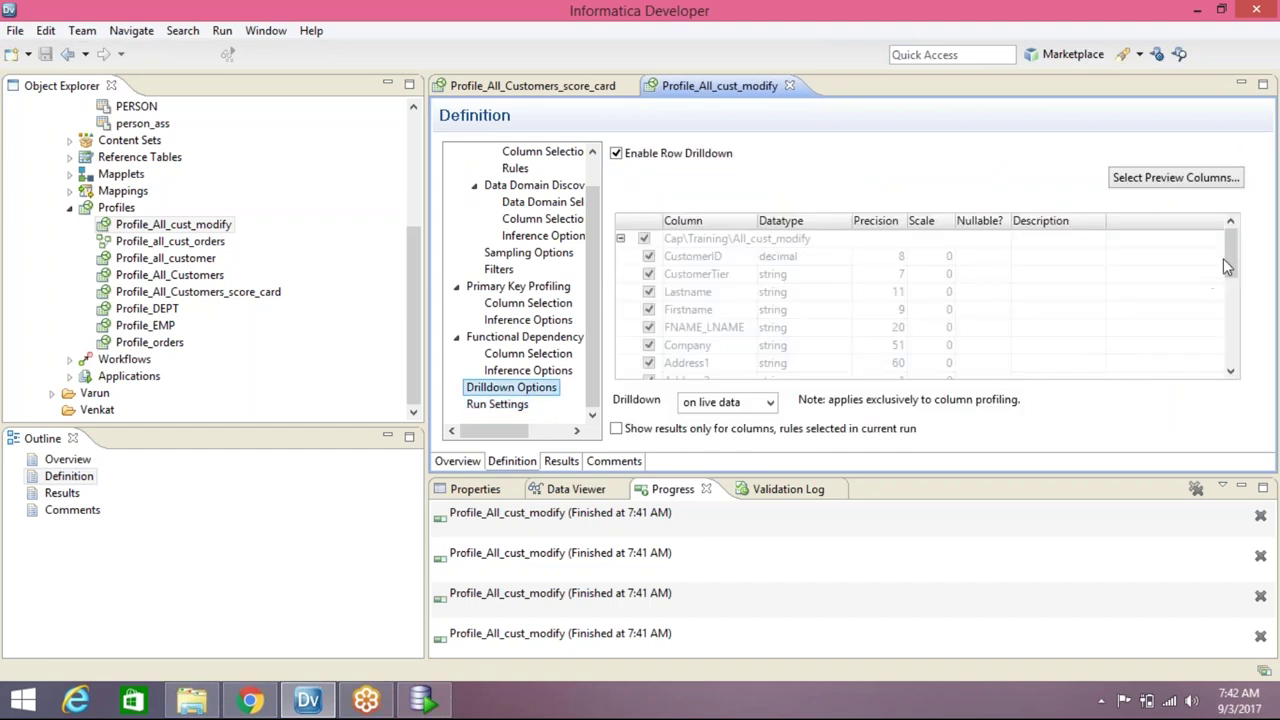
{"action": "left_click_drag", "start_coordinate": [1243, 265], "coordinate": [1223, 194]}
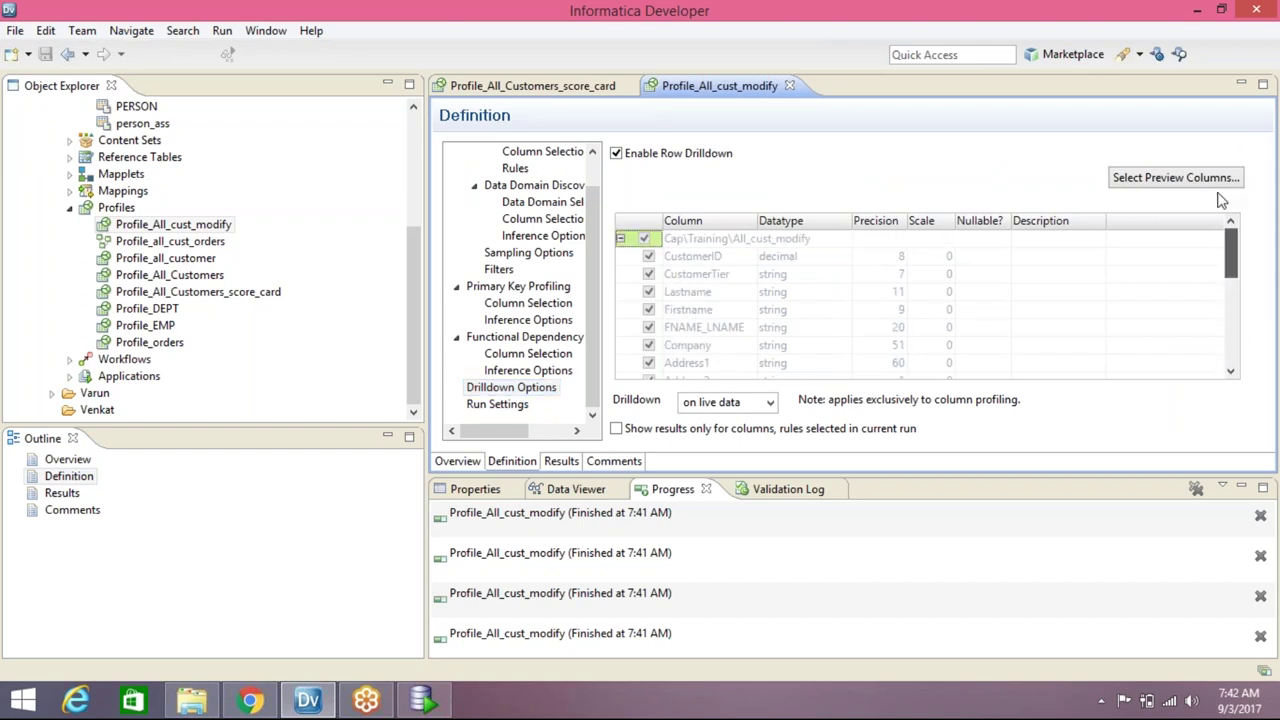
{"action": "left_click", "coordinate": [528, 304]}
{"action": "left_click", "coordinate": [533, 203]}
{"action": "left_click", "coordinate": [543, 151]}
{"action": "scroll", "coordinate": [588, 253], "scroll_direction": "up", "scroll_amount": 1}
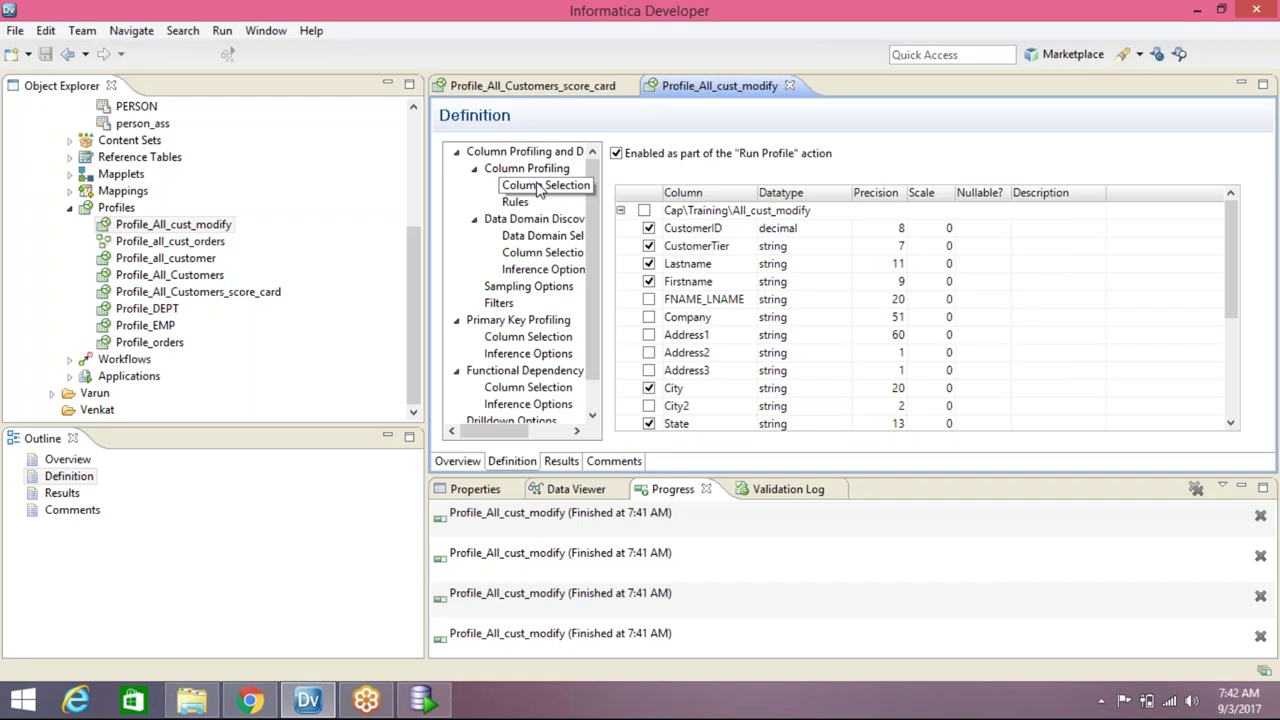
Show Profile_All_cust_modify's results with the value frequencies for CustomerID
{"action": "left_click", "coordinate": [558, 460]}
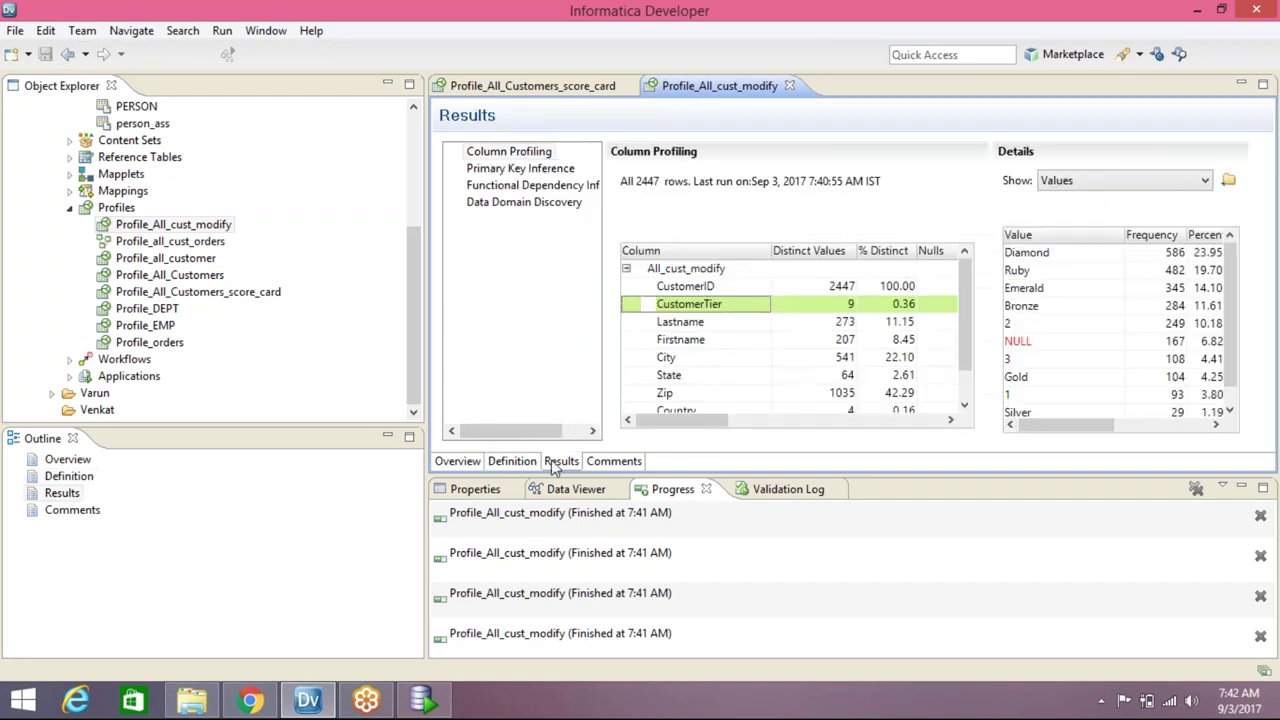
{"action": "left_click", "coordinate": [698, 288]}
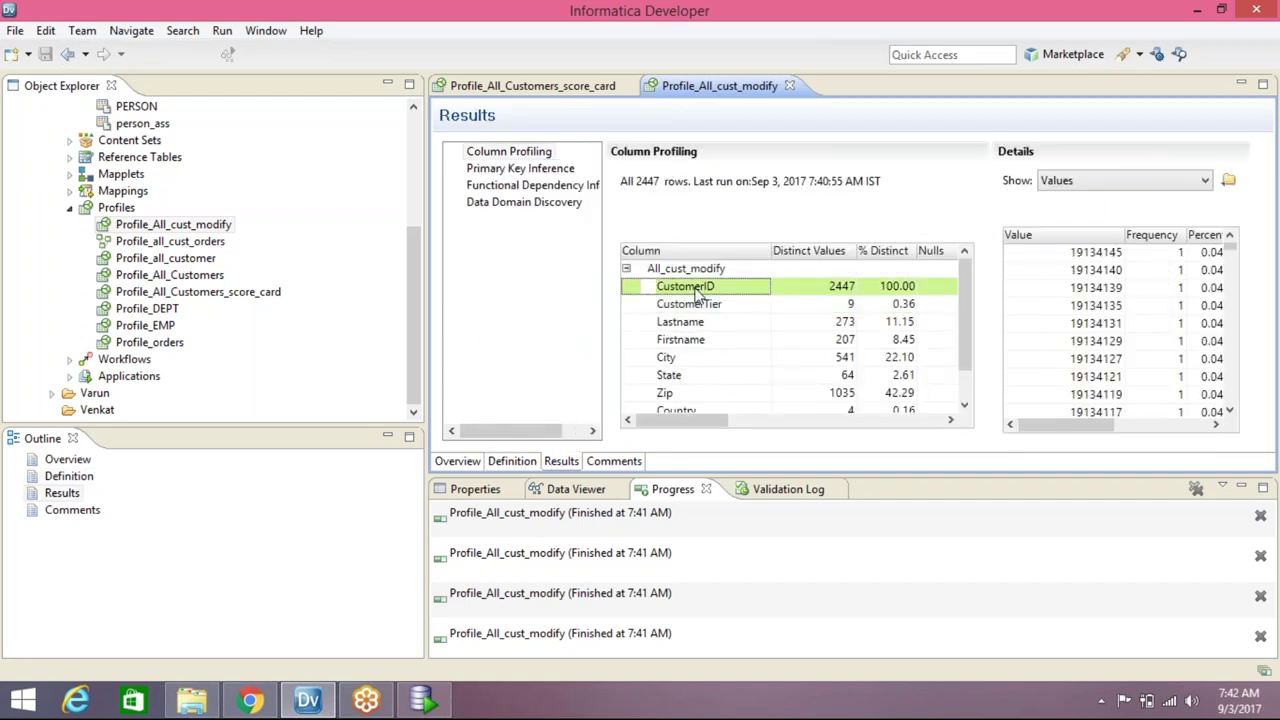
{"action": "scroll", "coordinate": [967, 290], "scroll_direction": "down", "scroll_amount": 1}
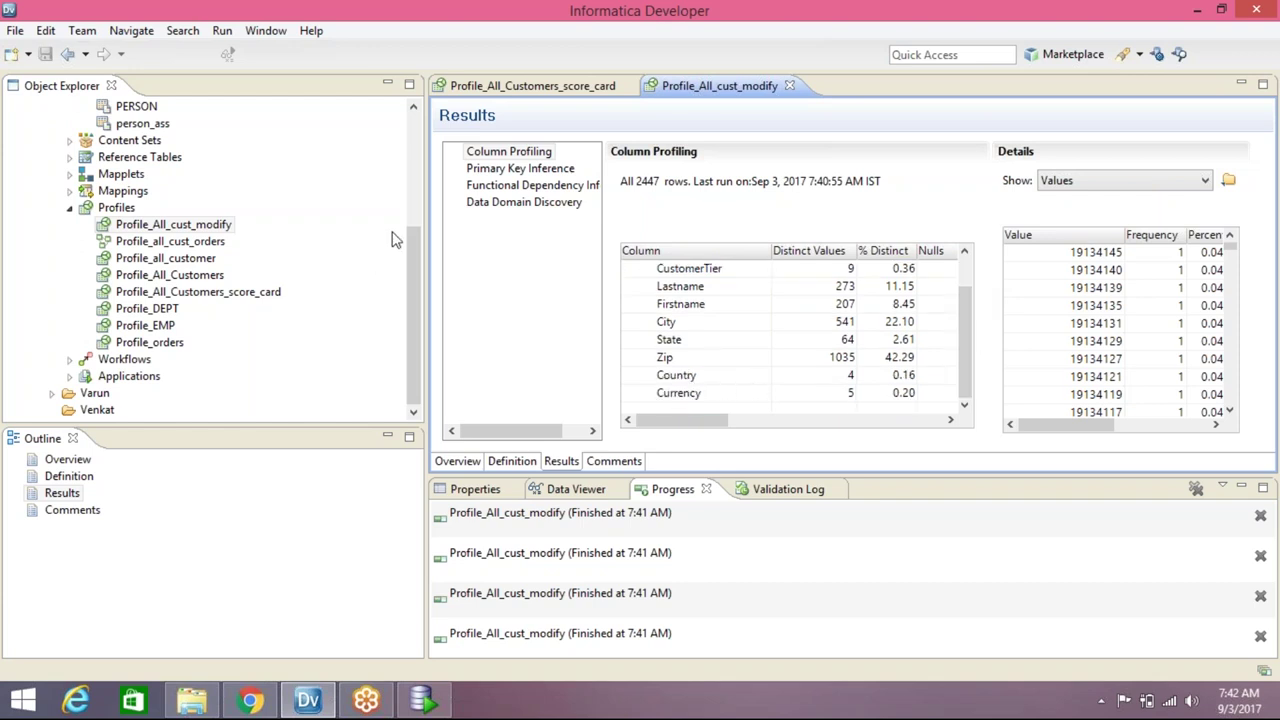
{"action": "left_click", "coordinate": [409, 290]}
{"action": "left_click_drag", "start_coordinate": [409, 290], "coordinate": [410, 176]}
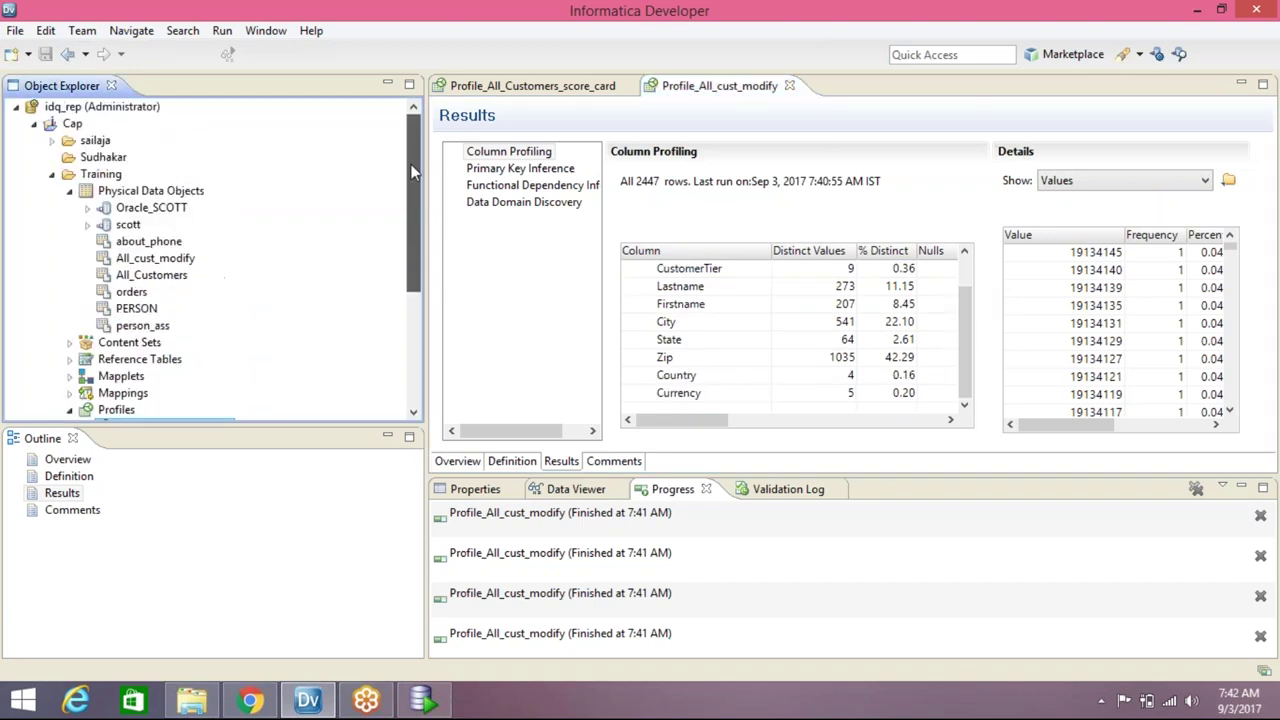
Expand Oracle_SCOTT under Physical Data Objects to reveal its DEPT and EMP tables
{"action": "left_click", "coordinate": [87, 207]}
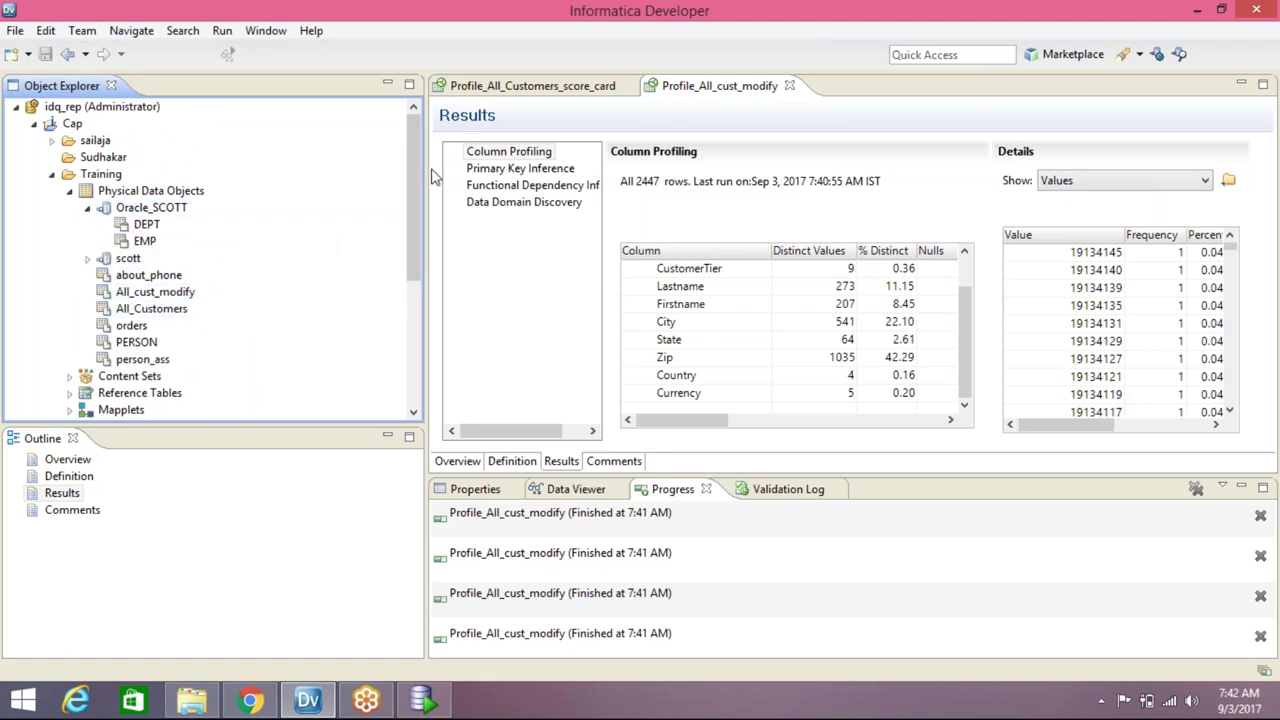
{"action": "left_click_drag", "start_coordinate": [410, 180], "coordinate": [432, 310]}
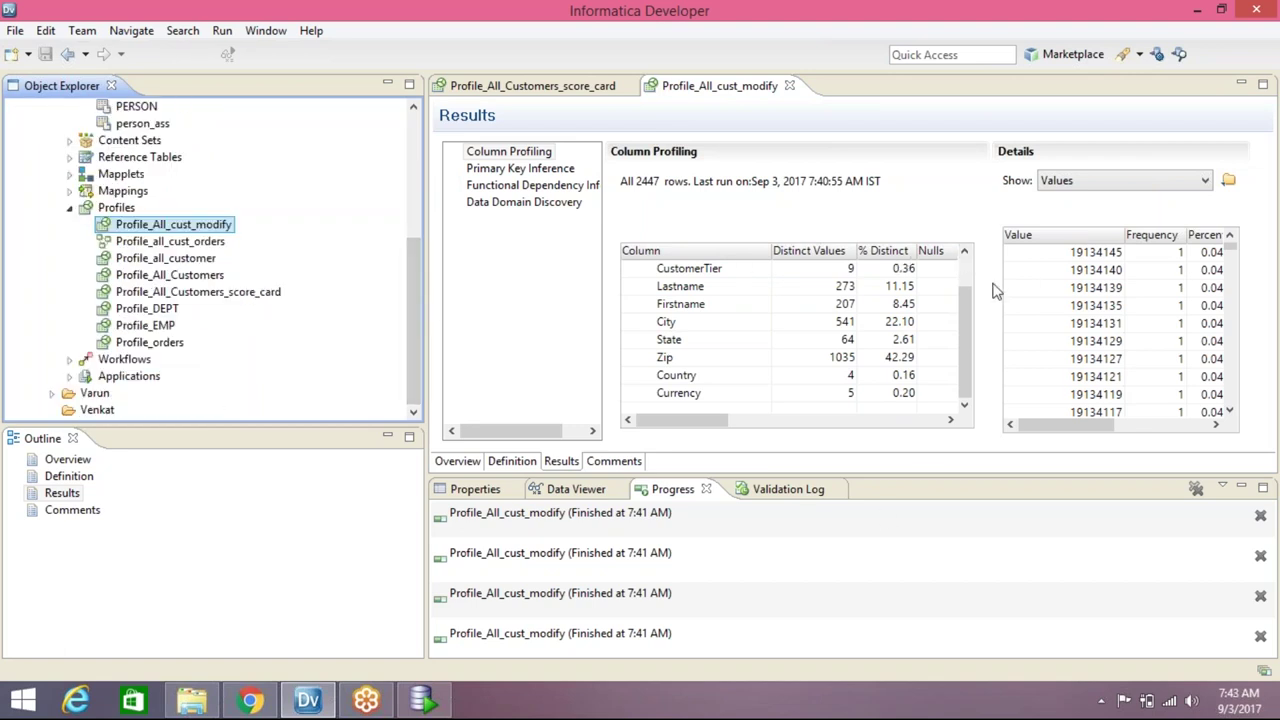
{"action": "left_click_drag", "start_coordinate": [968, 348], "coordinate": [966, 276]}
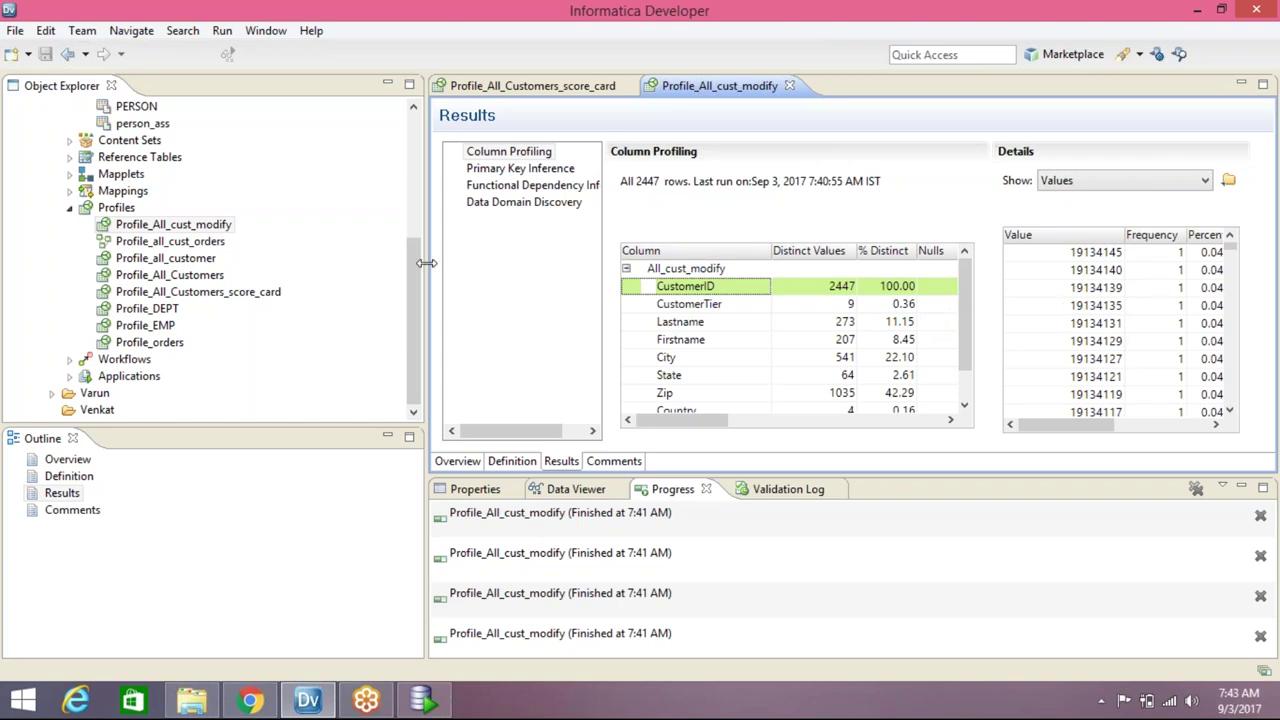
{"action": "left_click", "coordinate": [410, 359]}
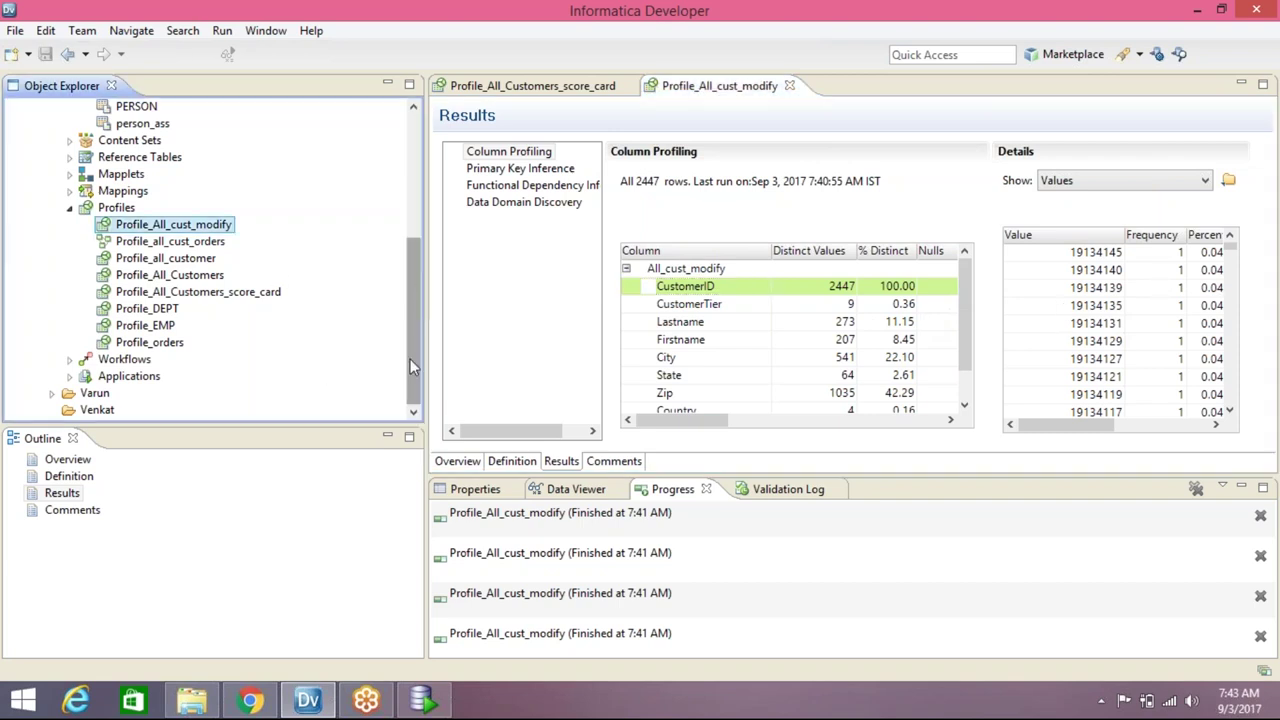
{"action": "left_click_drag", "start_coordinate": [413, 347], "coordinate": [417, 205]}
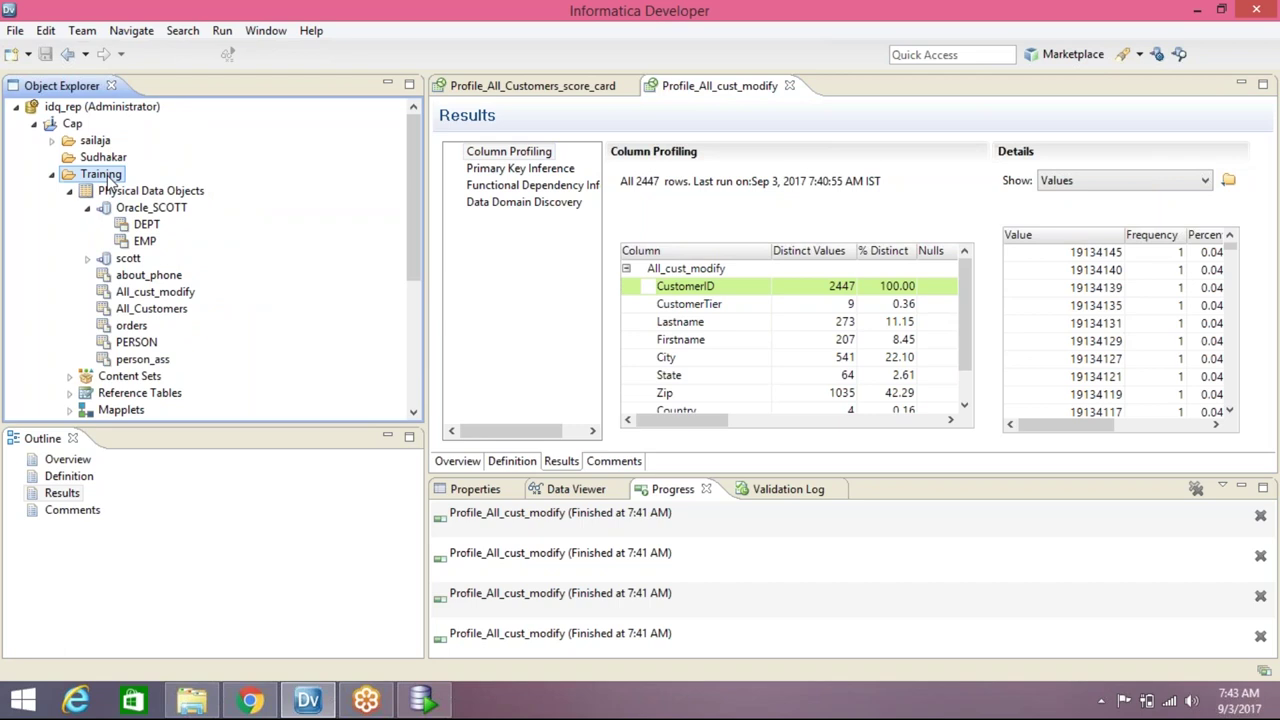
Create a new scorecard Scorecard_all_cust_modify in Training based on Profile_All_cust_modify
{"action": "right_click", "coordinate": [110, 180]}
{"action": "mouse_move", "coordinate": [150, 188]}
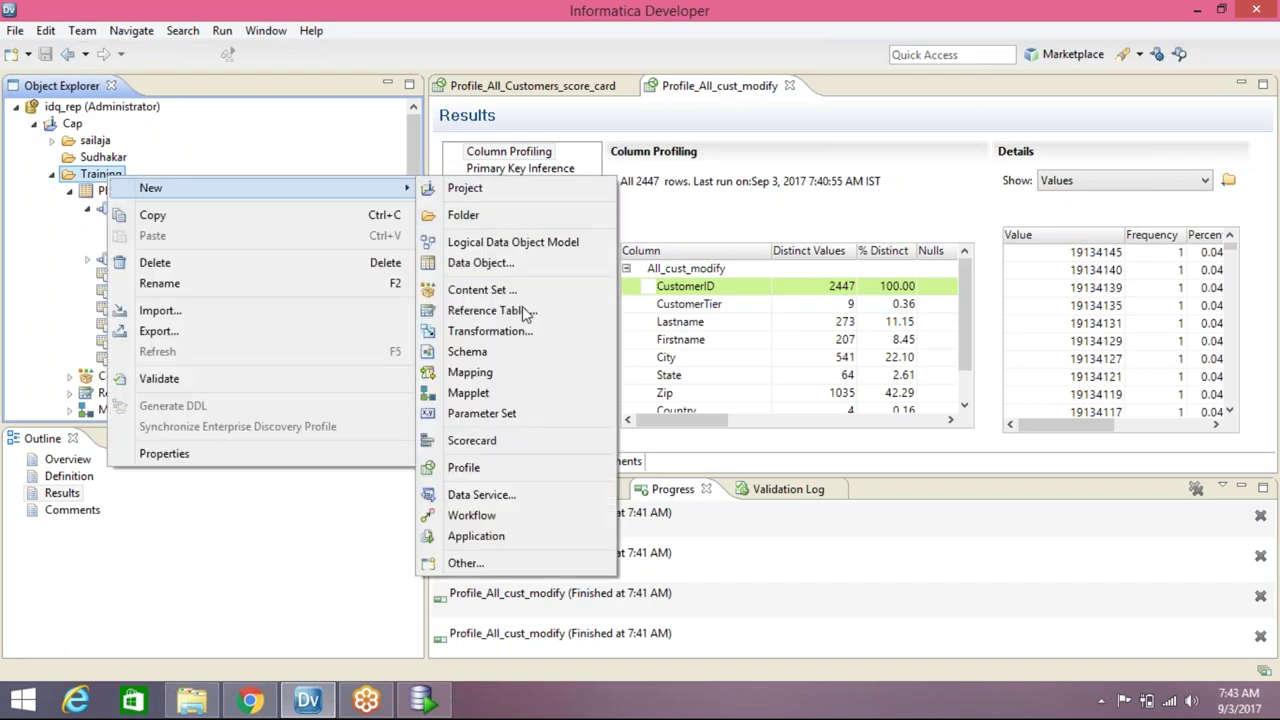
{"action": "left_click", "coordinate": [492, 441]}
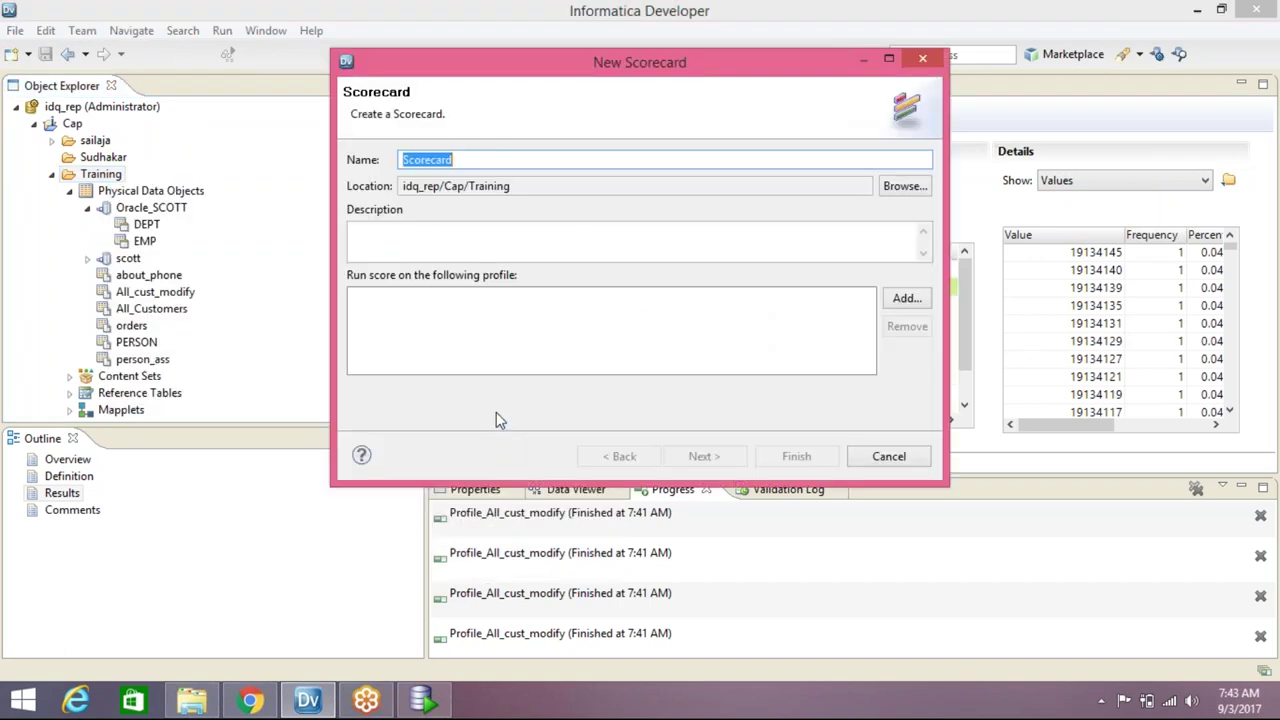
{"action": "left_click", "coordinate": [507, 160]}
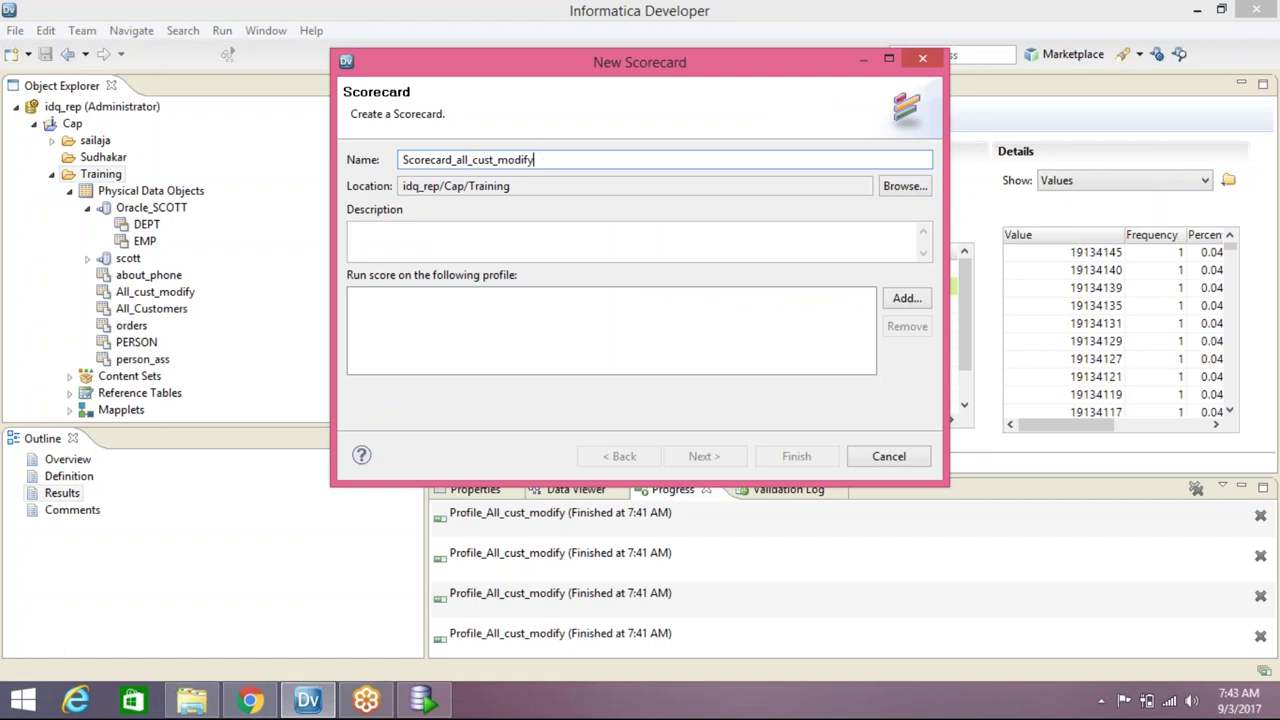
{"action": "left_click", "coordinate": [912, 298]}
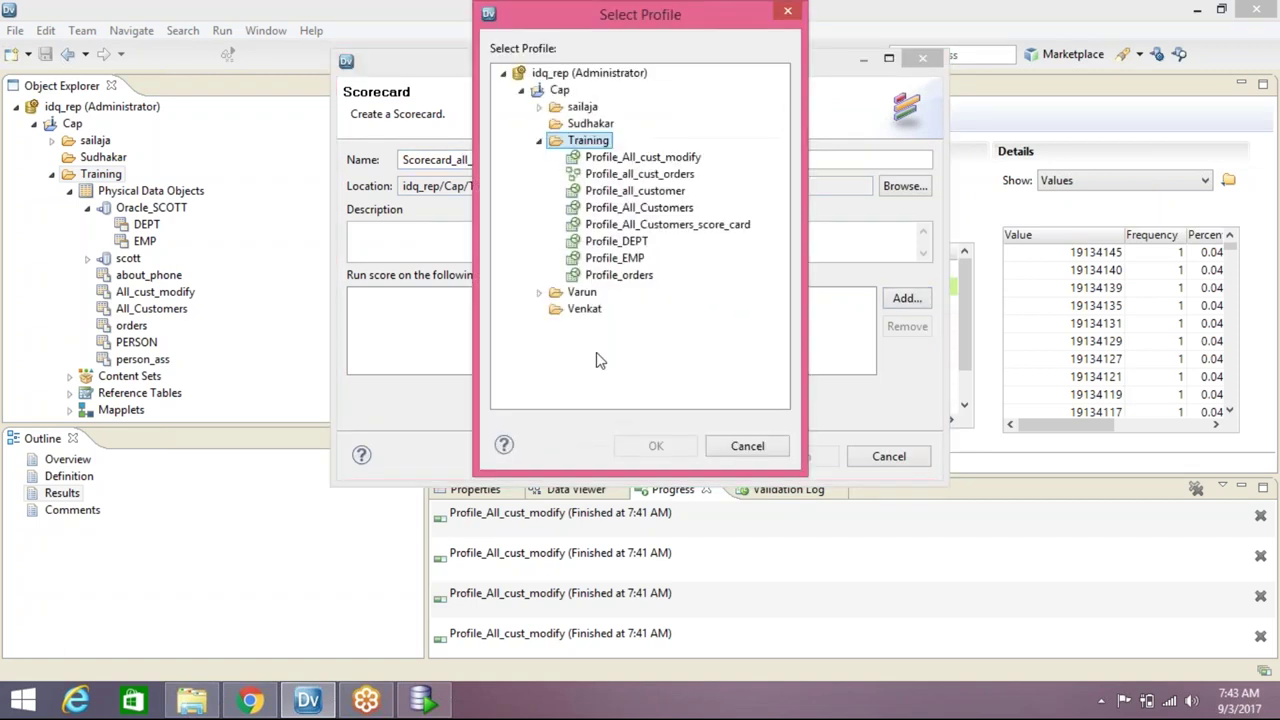
{"action": "left_click", "coordinate": [632, 163]}
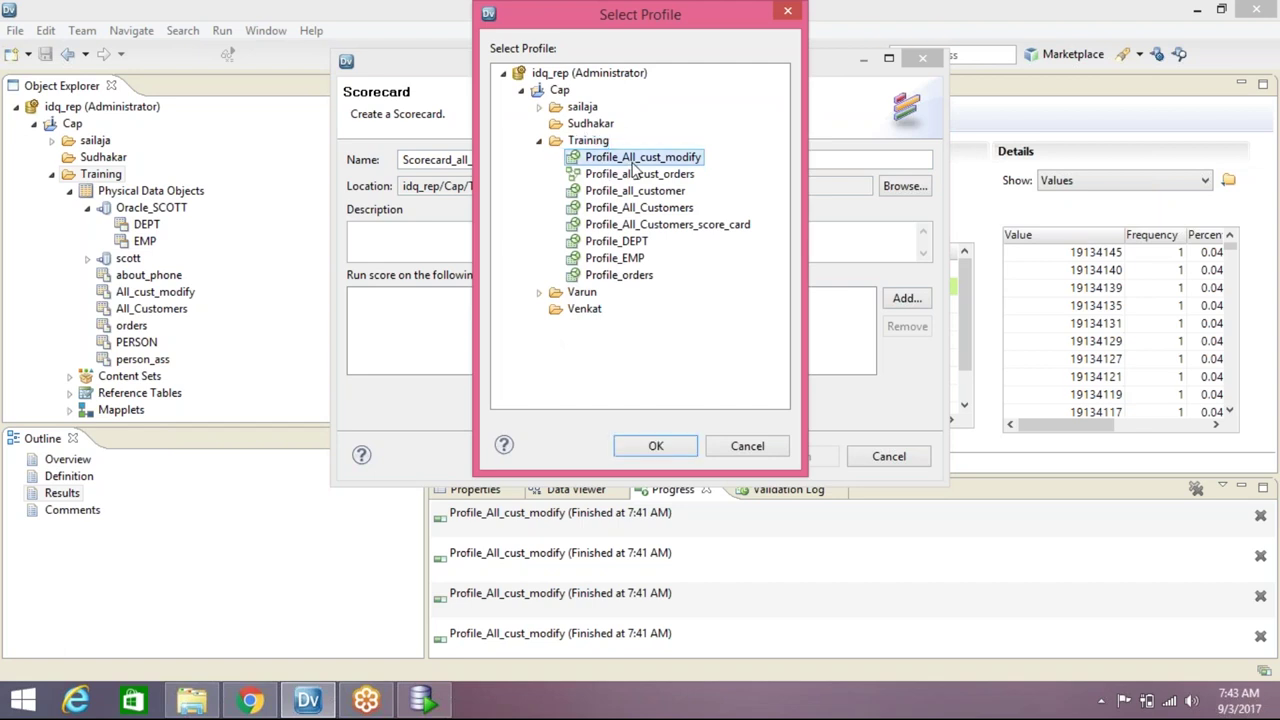
{"action": "left_click", "coordinate": [657, 447]}
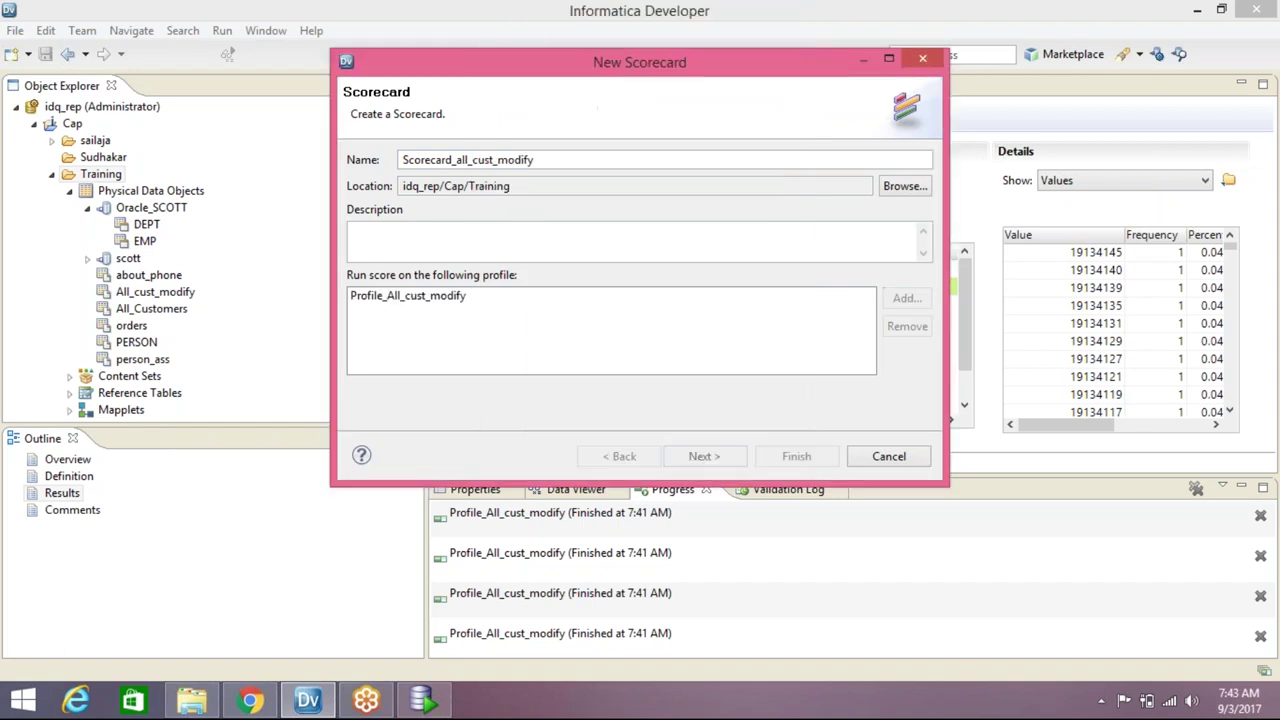
Include the profile's columns in the scorecard and finish creating it
{"action": "left_click", "coordinate": [721, 457]}
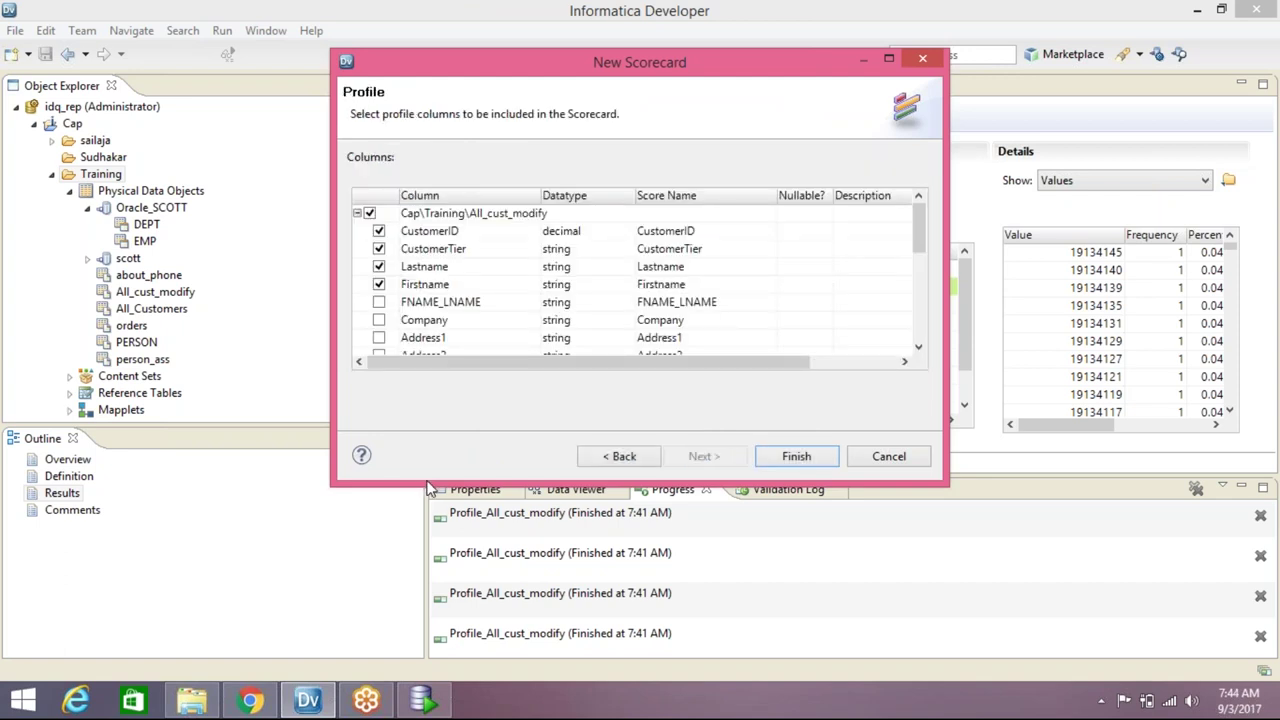
{"action": "left_click_drag", "start_coordinate": [428, 483], "coordinate": [428, 630]}
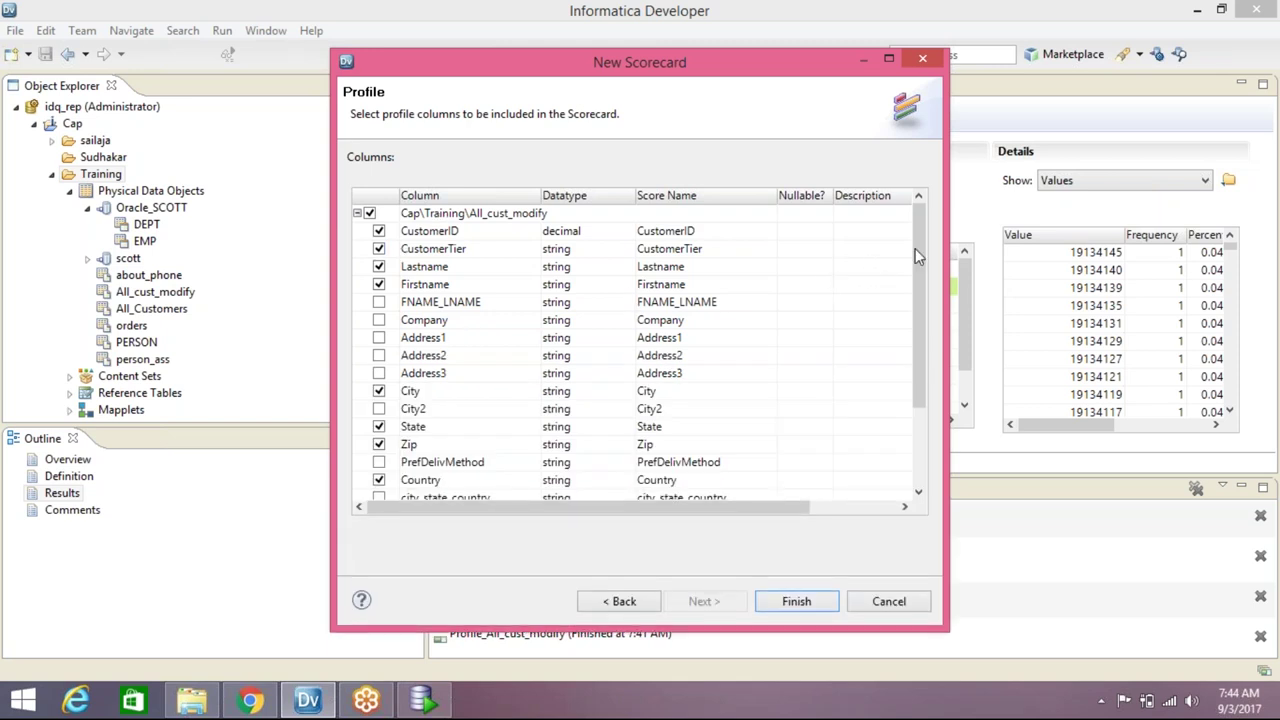
{"action": "scroll", "coordinate": [915, 248], "scroll_direction": "down", "scroll_amount": 2}
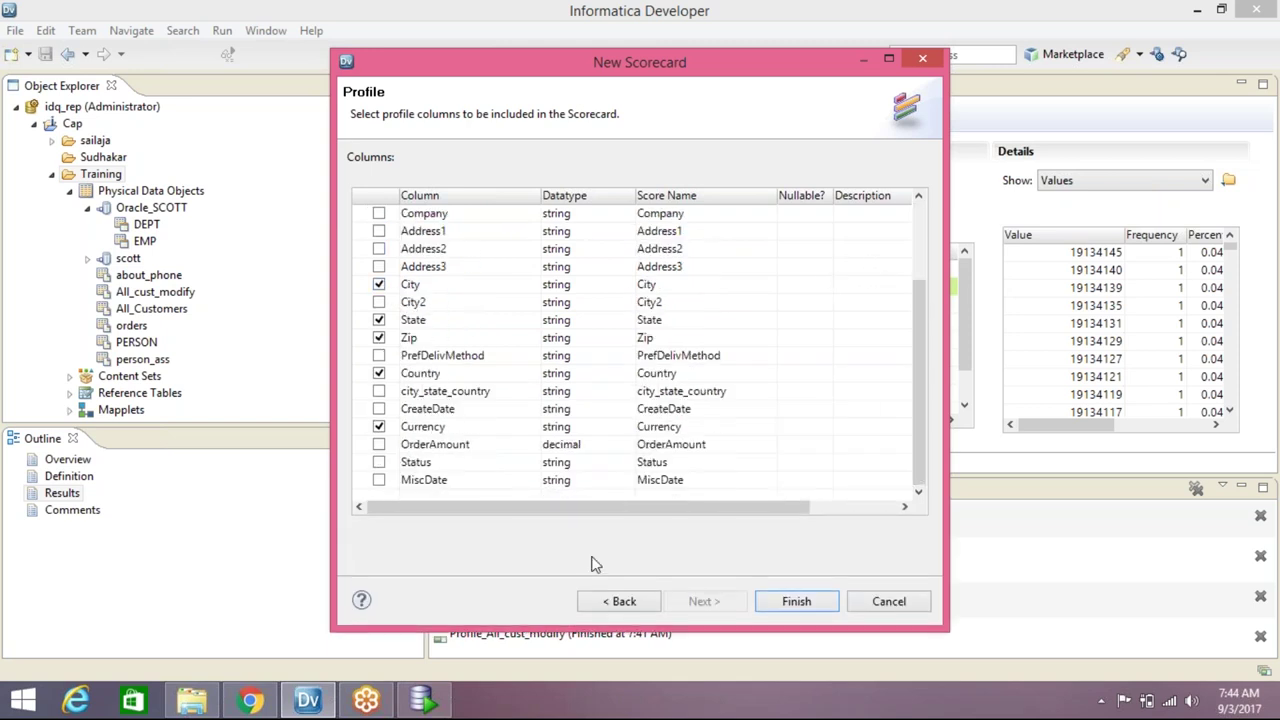
{"action": "left_click", "coordinate": [797, 600]}
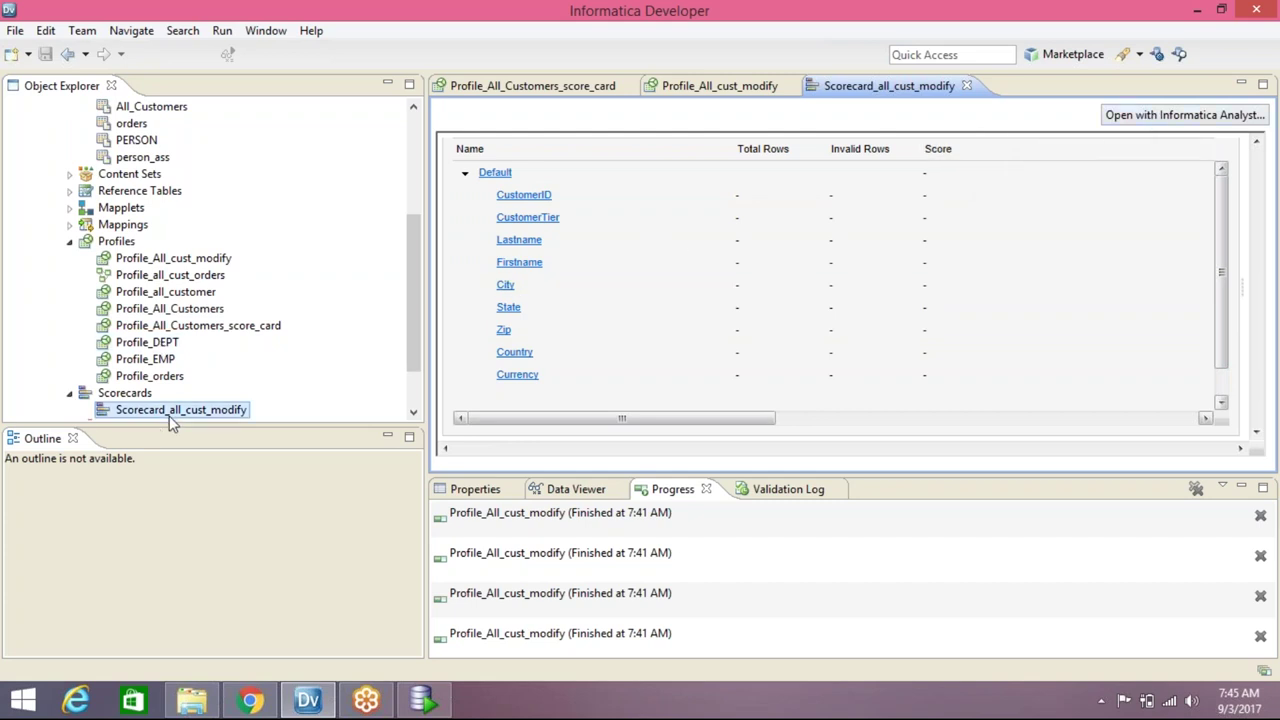
Open Scorecard_all_cust_modify in Informatica Analyst using Google Chrome
{"action": "mouse_move", "coordinate": [180, 418]}
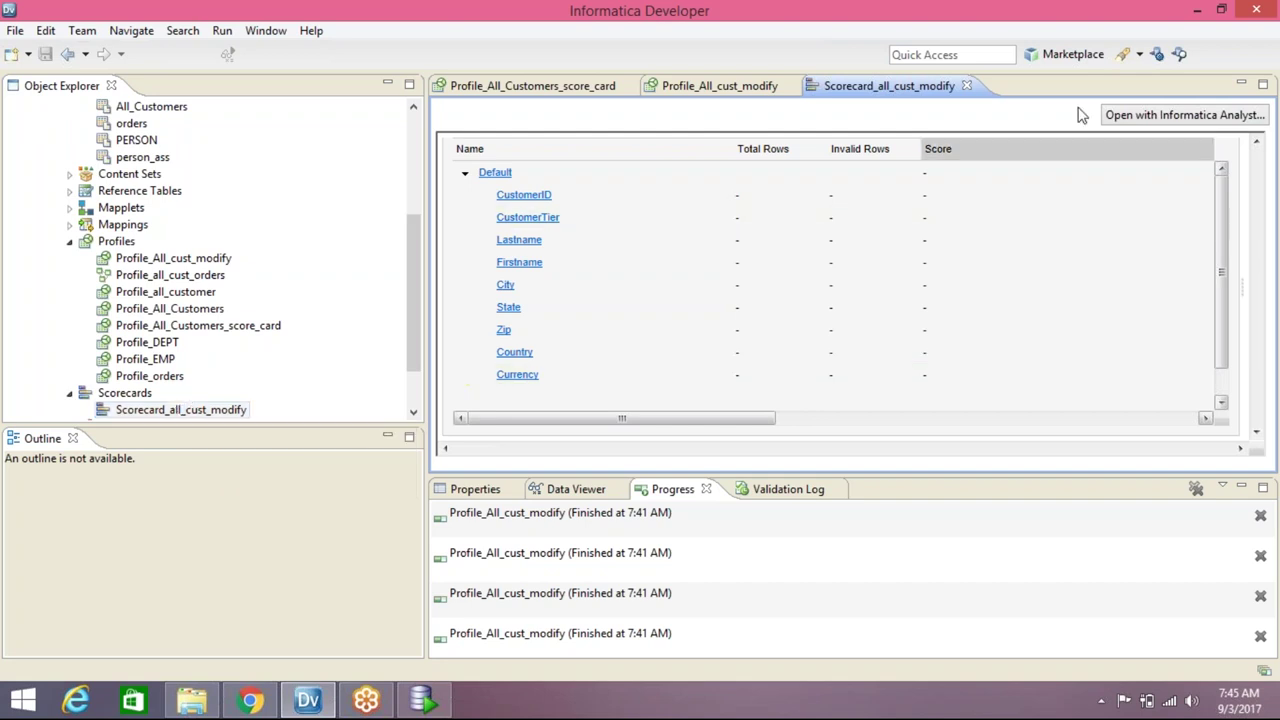
{"action": "left_click", "coordinate": [1178, 118]}
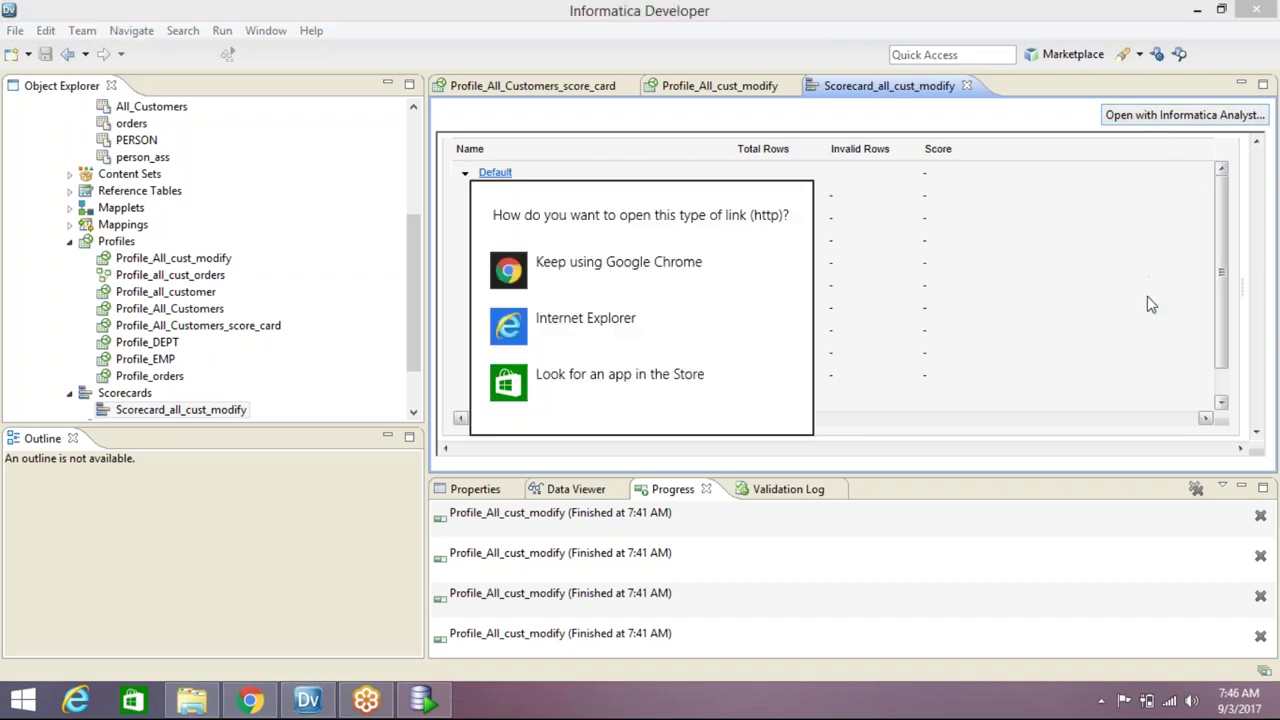
{"action": "left_click", "coordinate": [580, 264]}
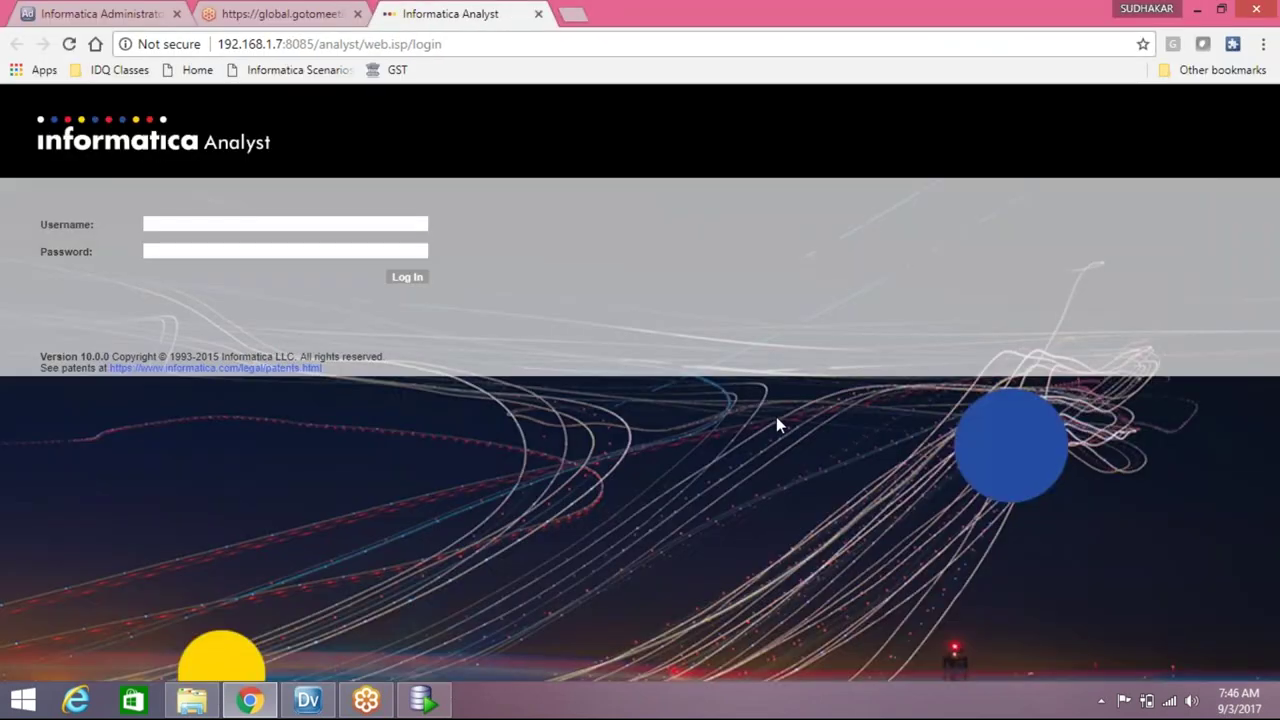
Log in to Informatica Analyst with the administrator username and its password
{"action": "left_click", "coordinate": [415, 225]}
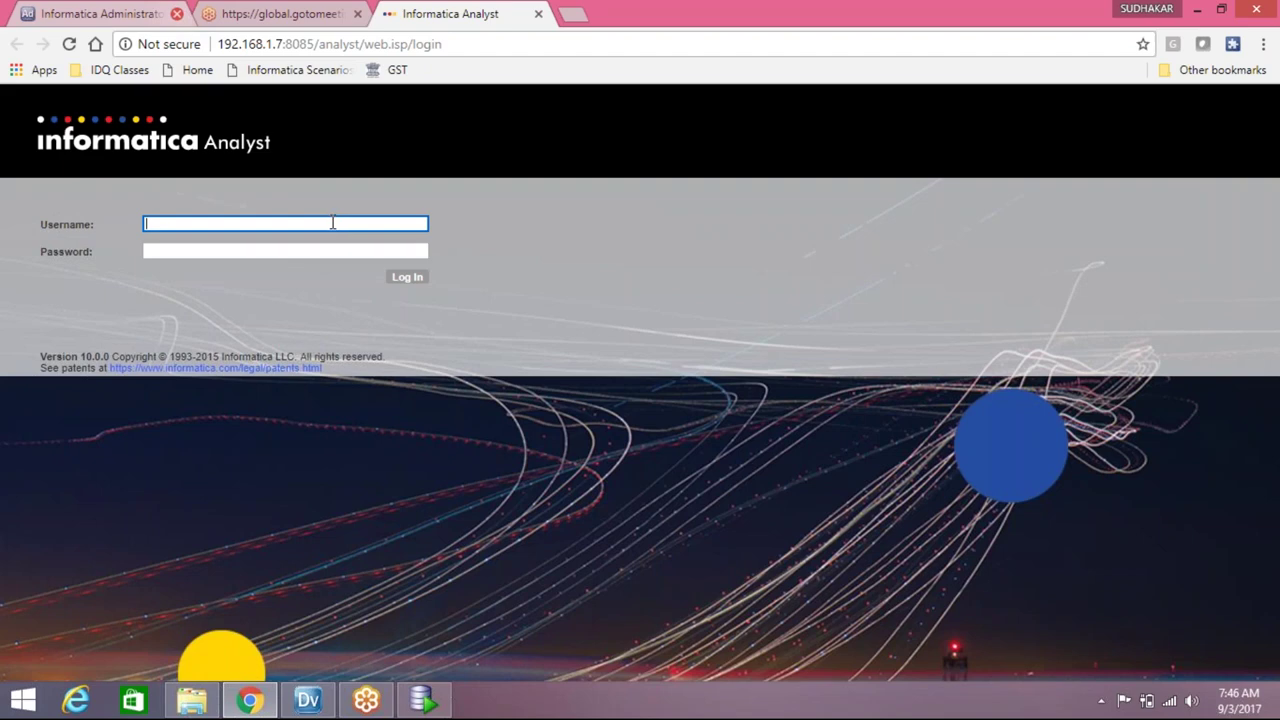
{"action": "type", "text": "Admi"}
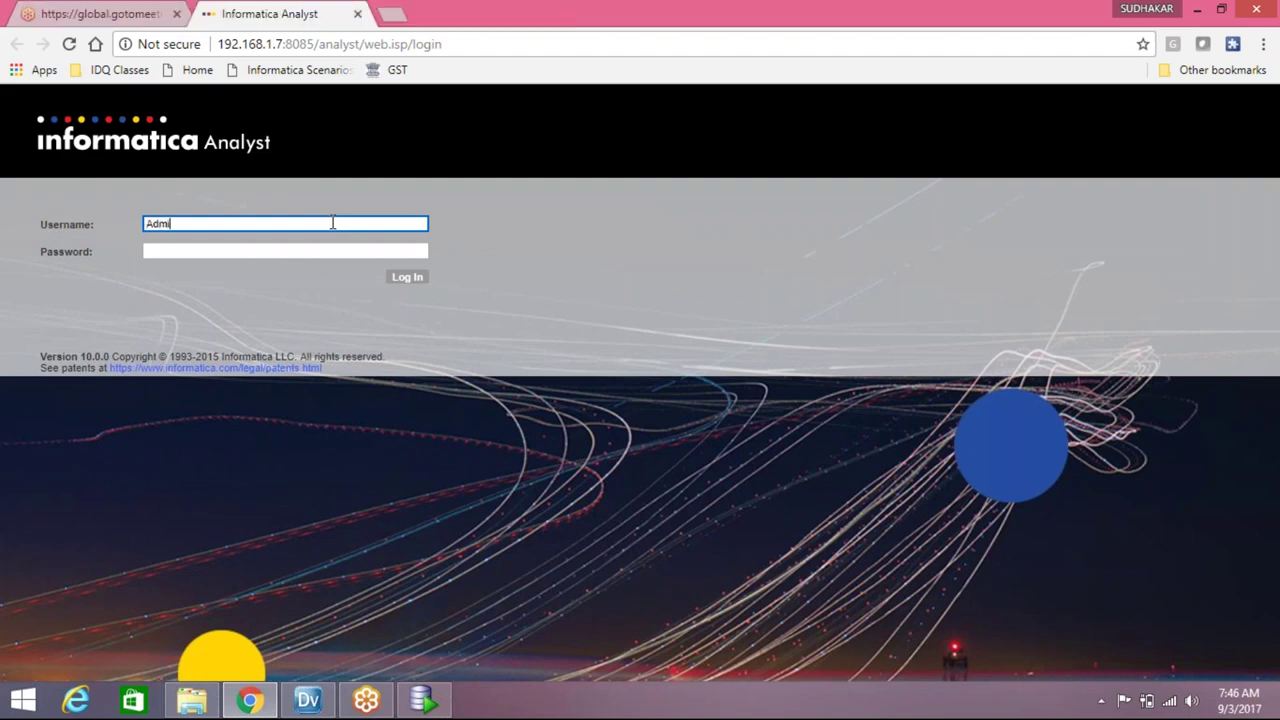
{"action": "type", "text": "nistrator"}
{"action": "key", "text": "Tab"}
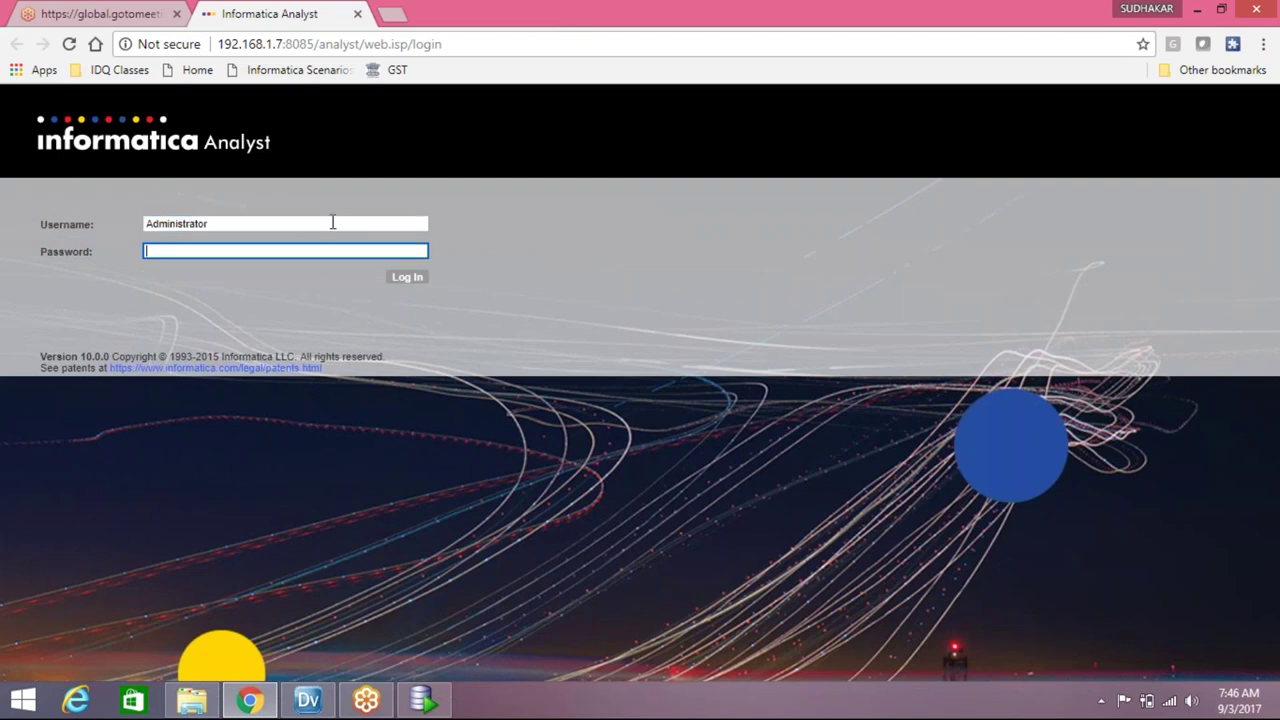
{"action": "type", "text": "Informatica12"}
{"action": "key", "text": "Return"}
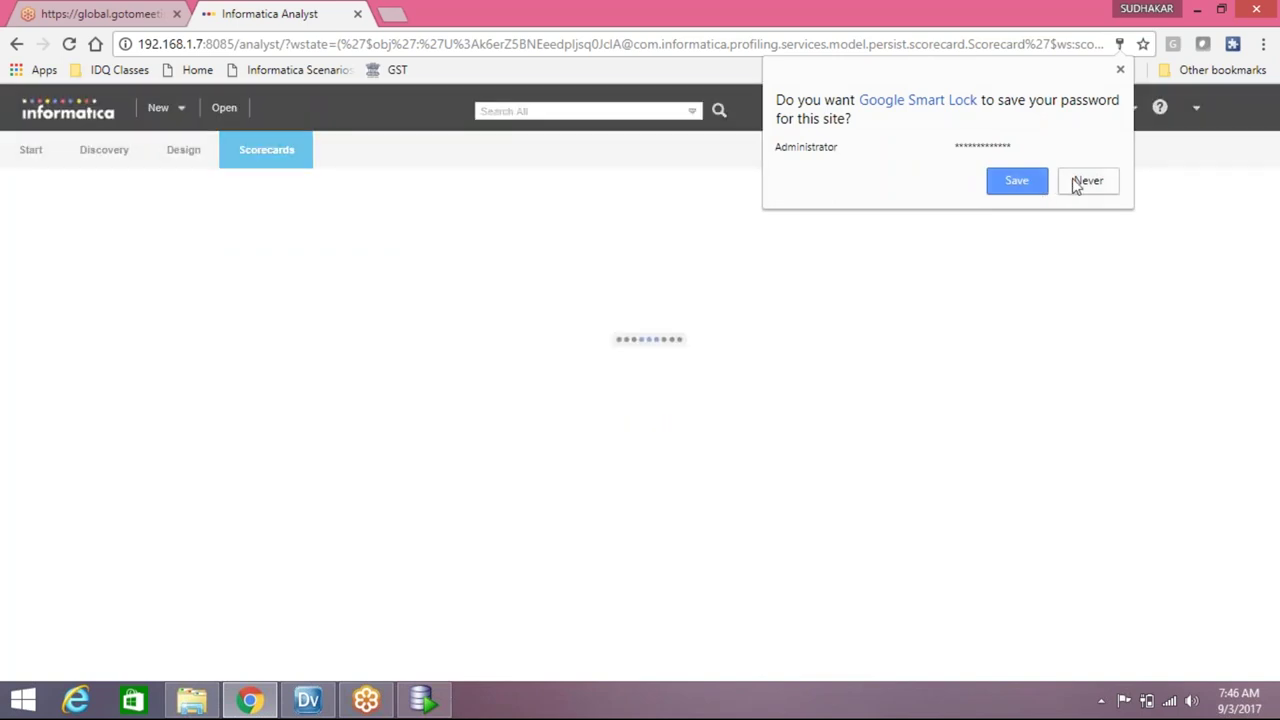
Dismiss Chrome's save-password prompt and open the Library workspace
{"action": "left_click", "coordinate": [1035, 186]}
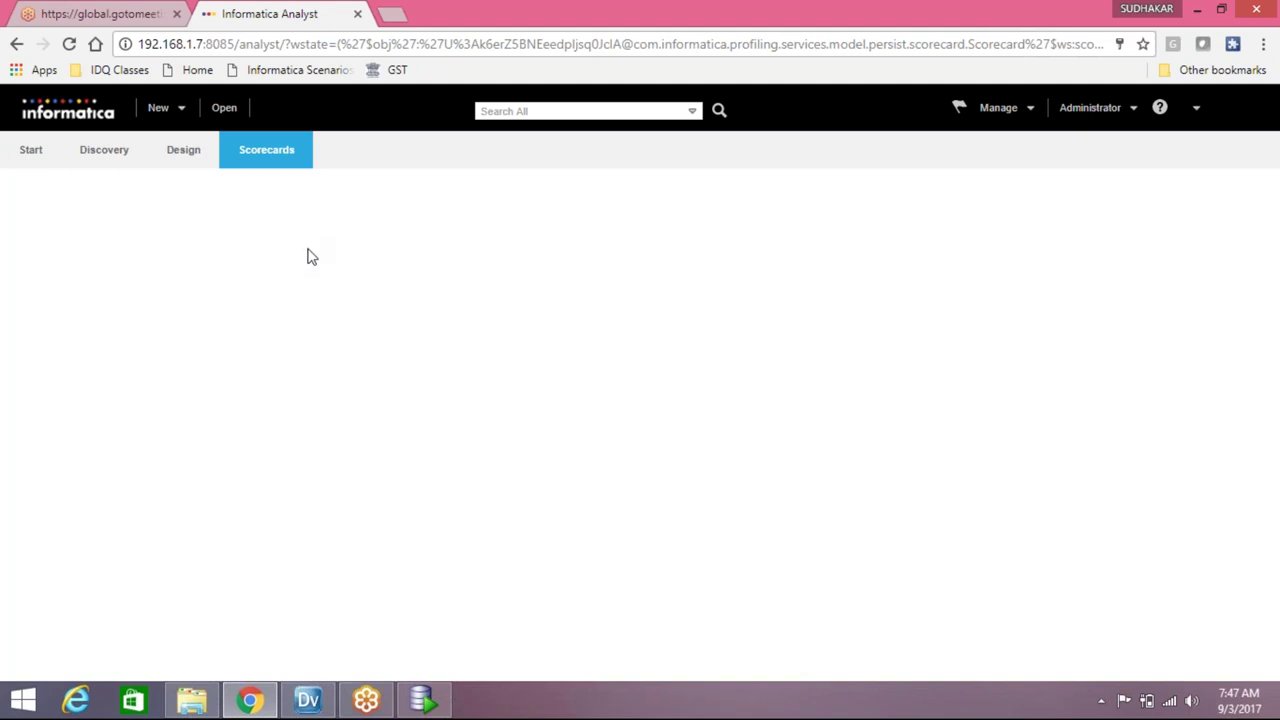
{"action": "left_click", "coordinate": [224, 108]}
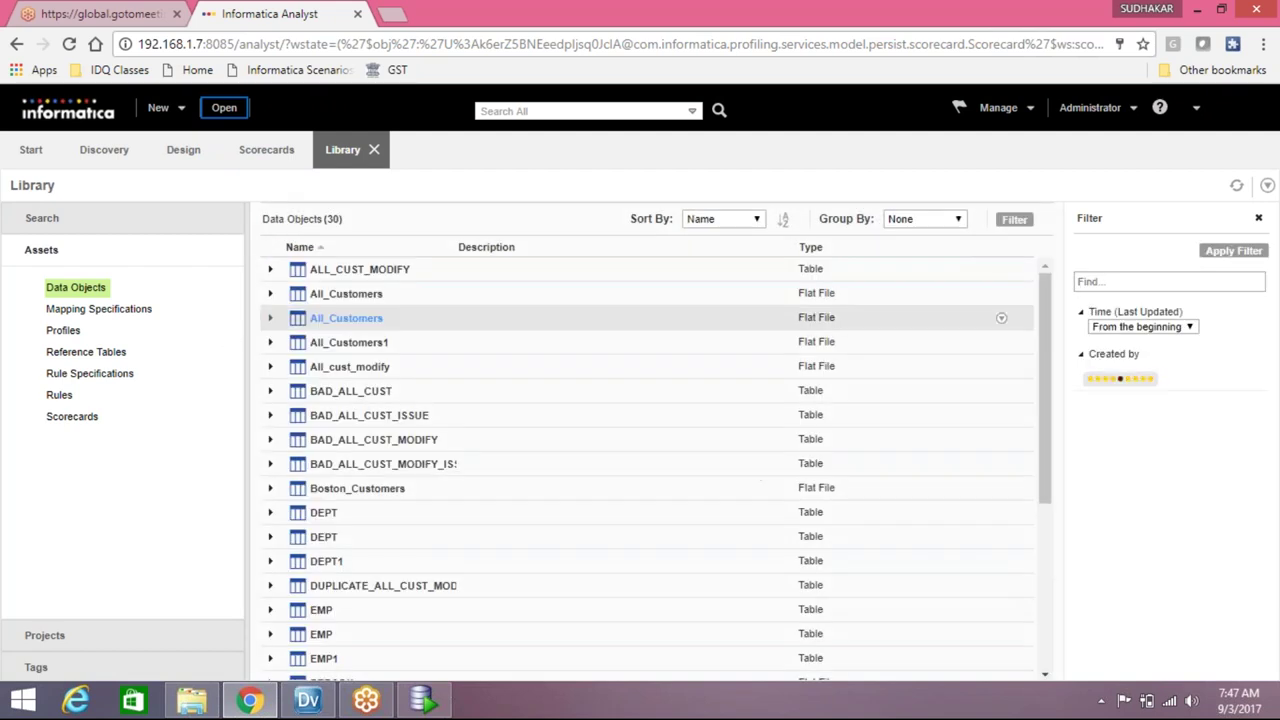
List the Library's scorecards and open Scorecard_all_cust_modify
{"action": "left_click", "coordinate": [72, 418]}
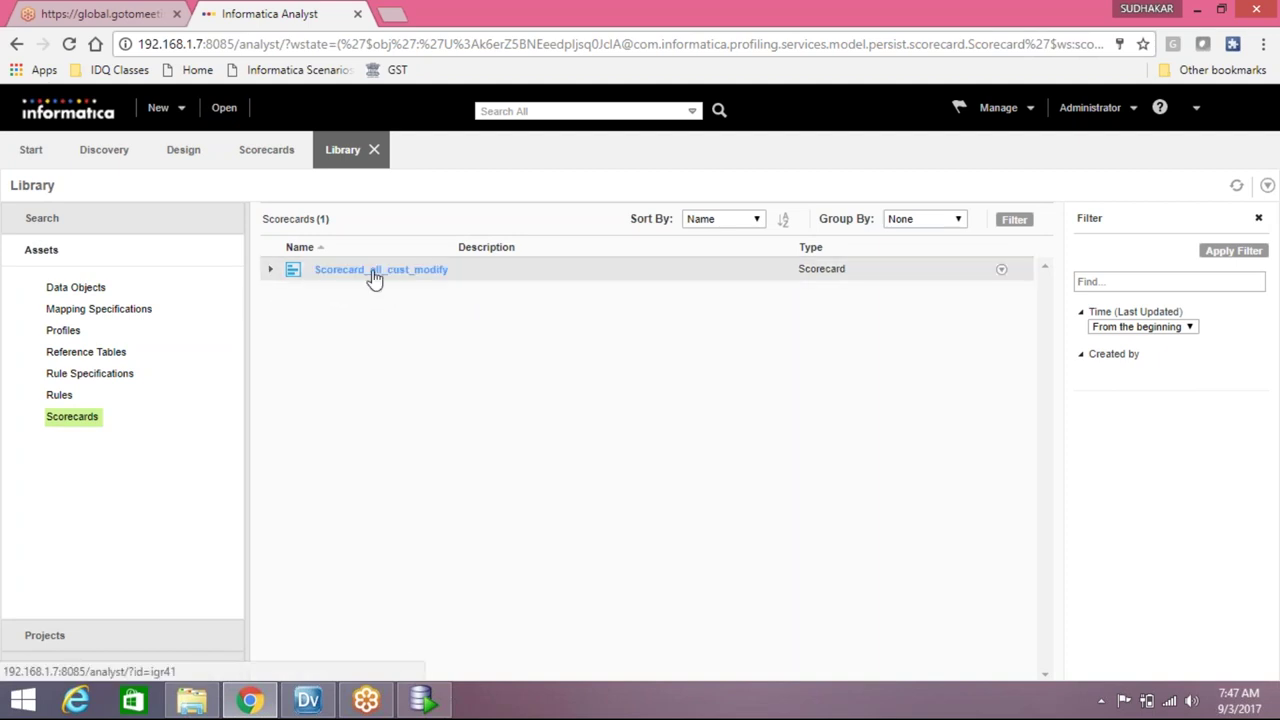
{"action": "left_click", "coordinate": [374, 270]}
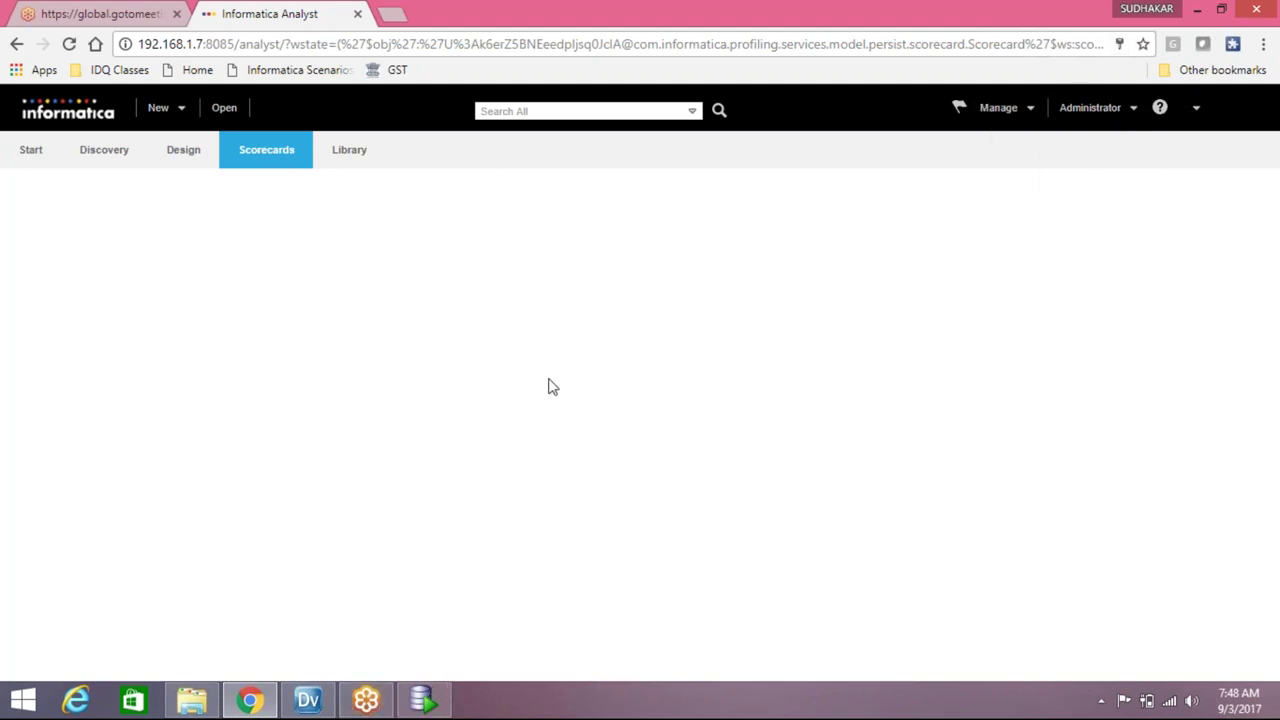
Switch to the meeting application and minimize the browser window
{"action": "left_click", "coordinate": [388, 706]}
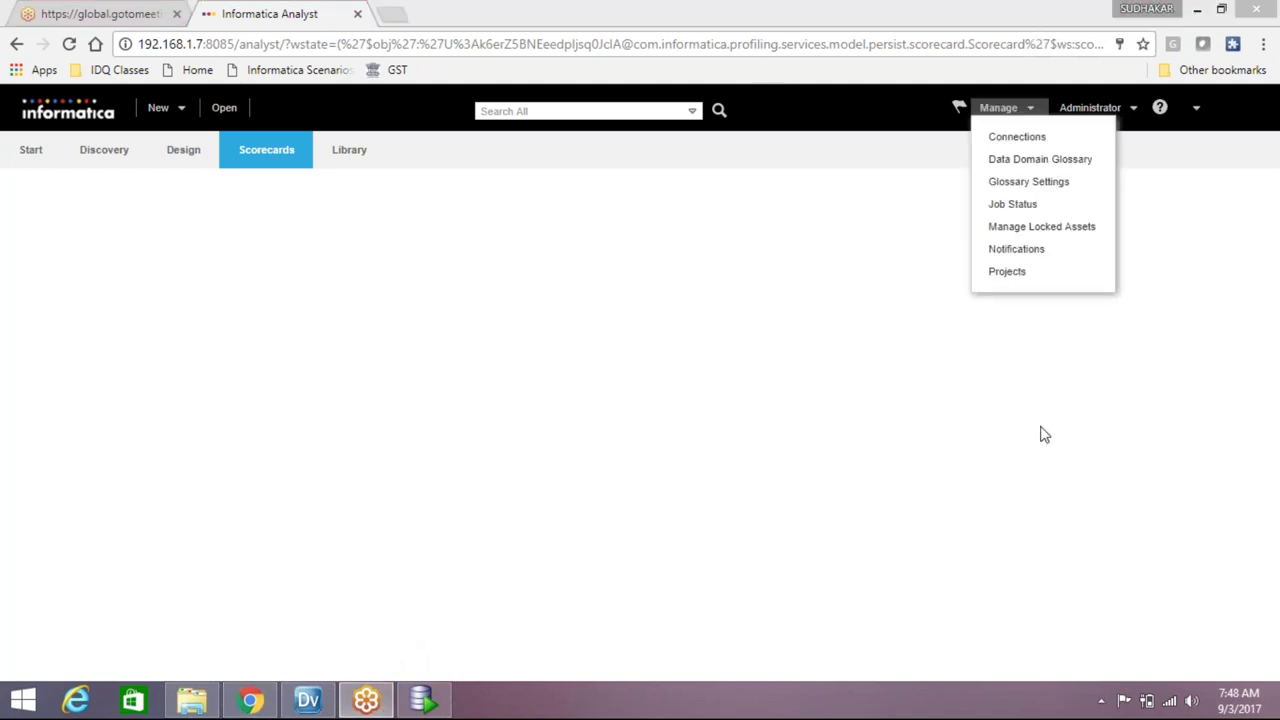
{"action": "left_click", "coordinate": [1197, 10]}
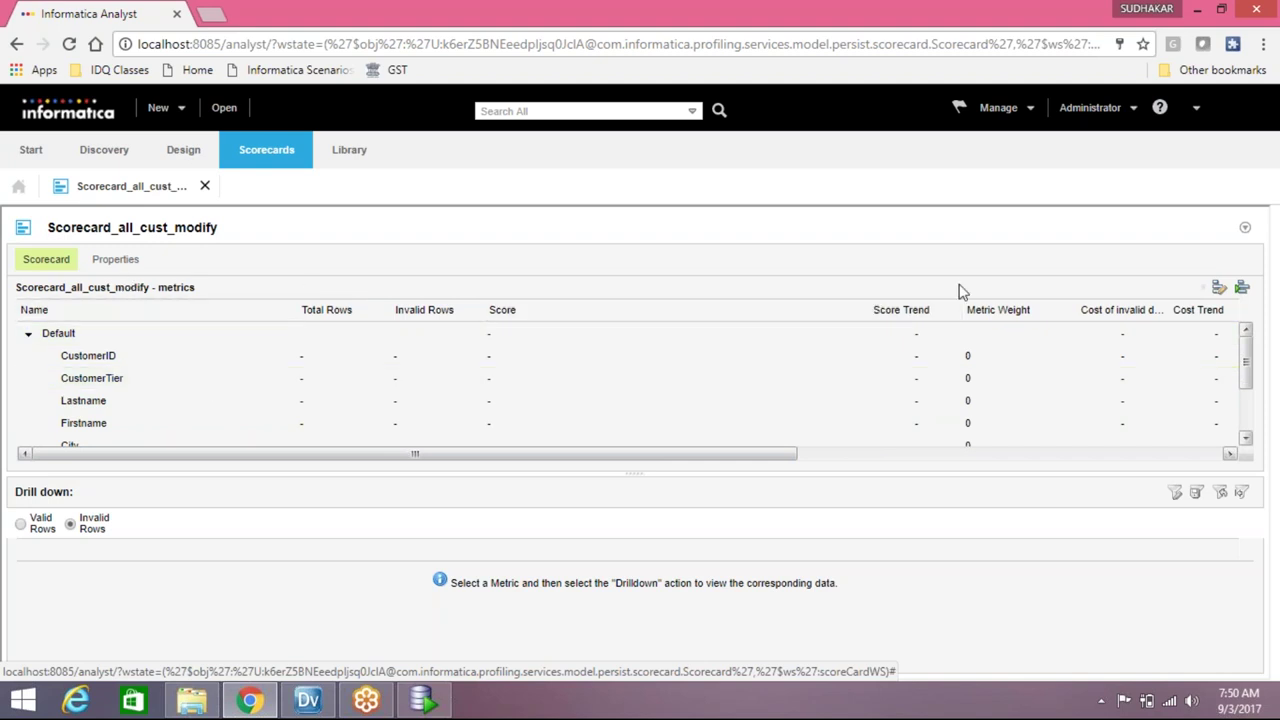
Review the scorecard's metrics, filters and Country valid values, cancel, then start a run
{"action": "left_click", "coordinate": [1222, 290]}
{"action": "left_click", "coordinate": [1219, 288]}
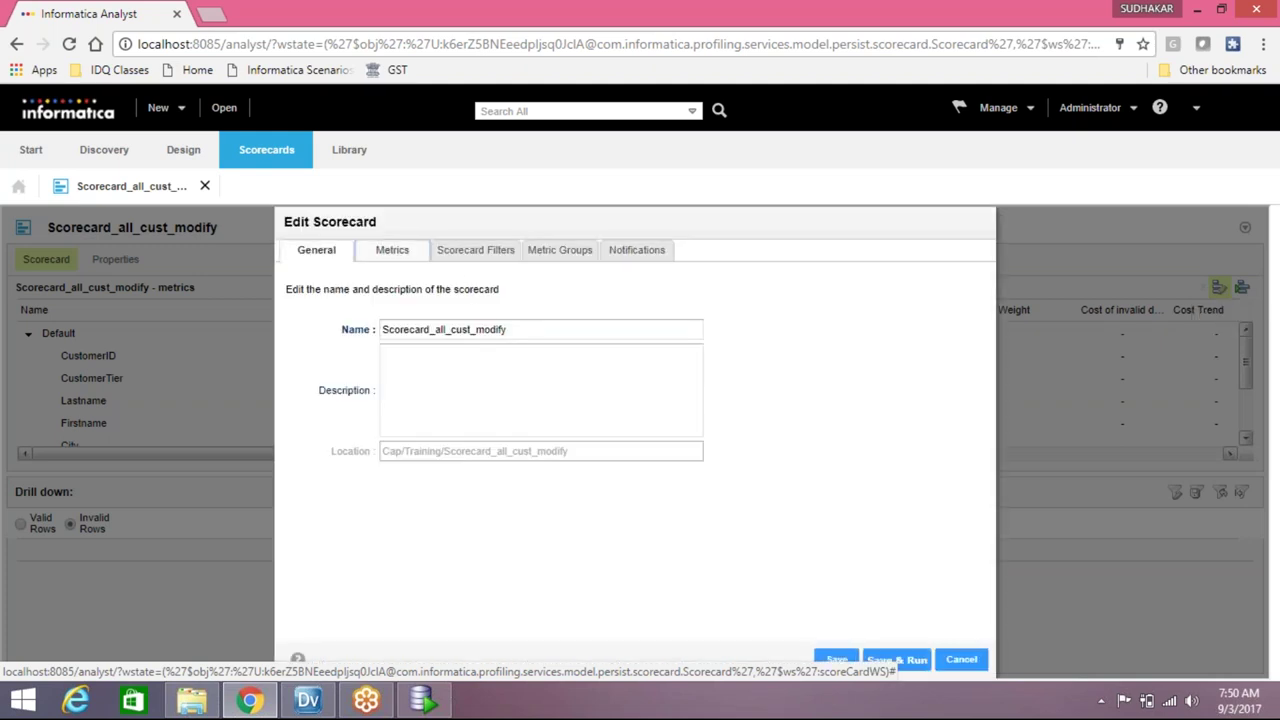
{"action": "left_click", "coordinate": [409, 262]}
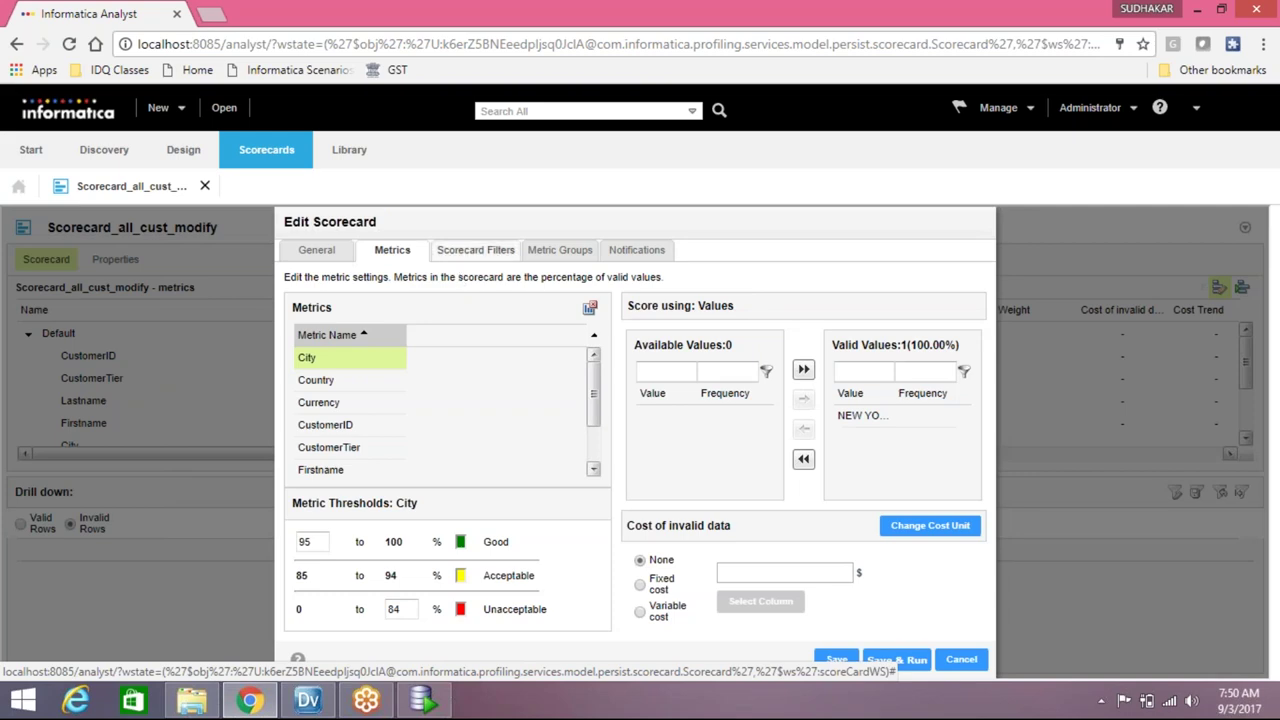
{"action": "left_click", "coordinate": [462, 252]}
{"action": "left_click", "coordinate": [393, 254]}
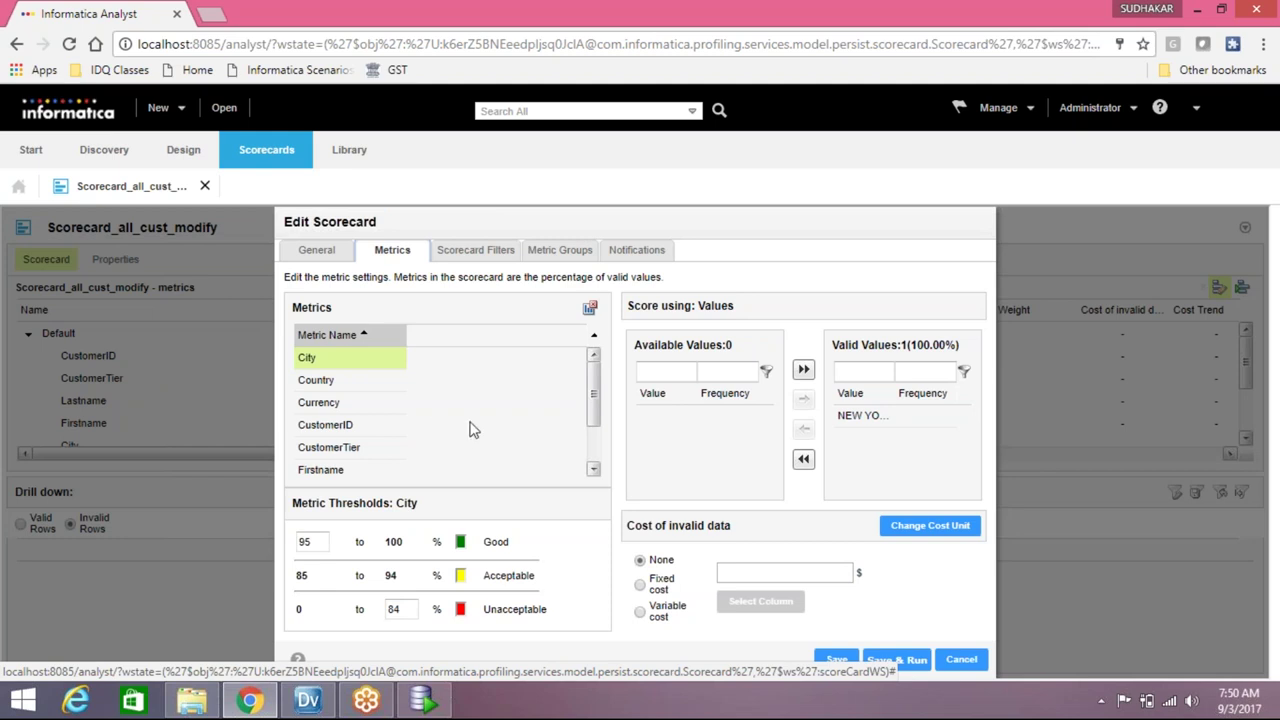
{"action": "left_click", "coordinate": [344, 381]}
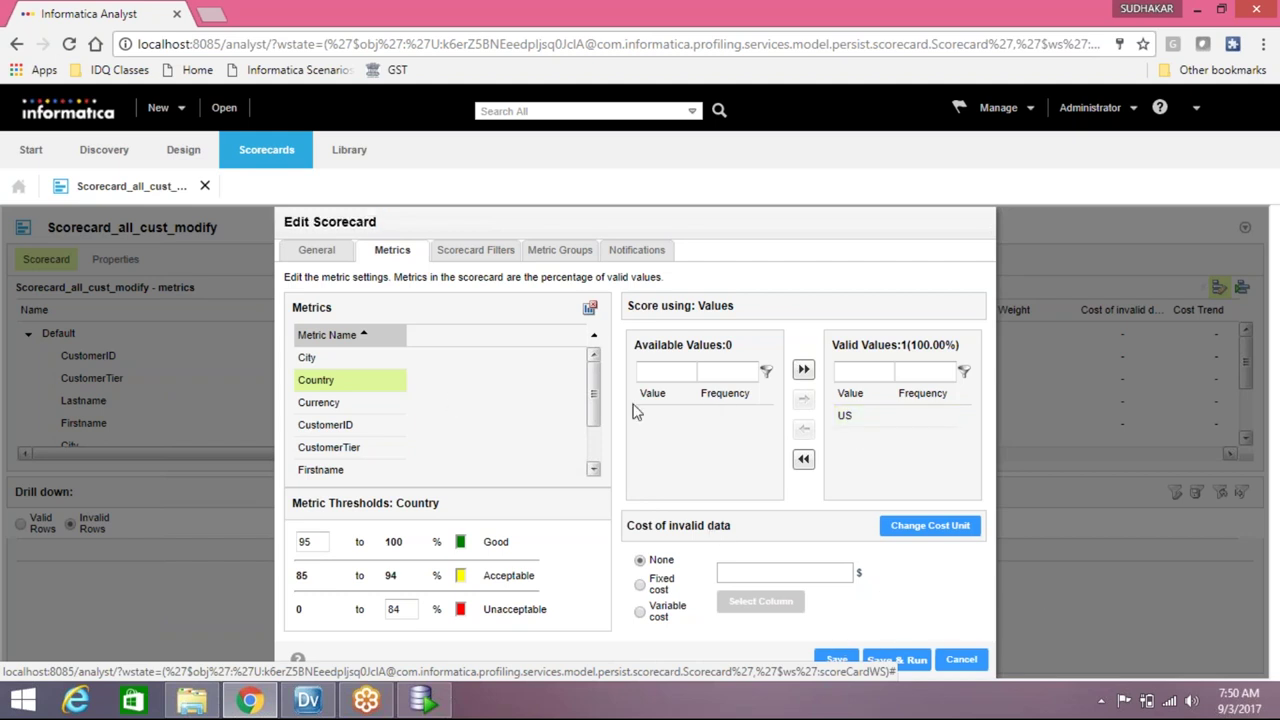
{"action": "left_click", "coordinate": [960, 660]}
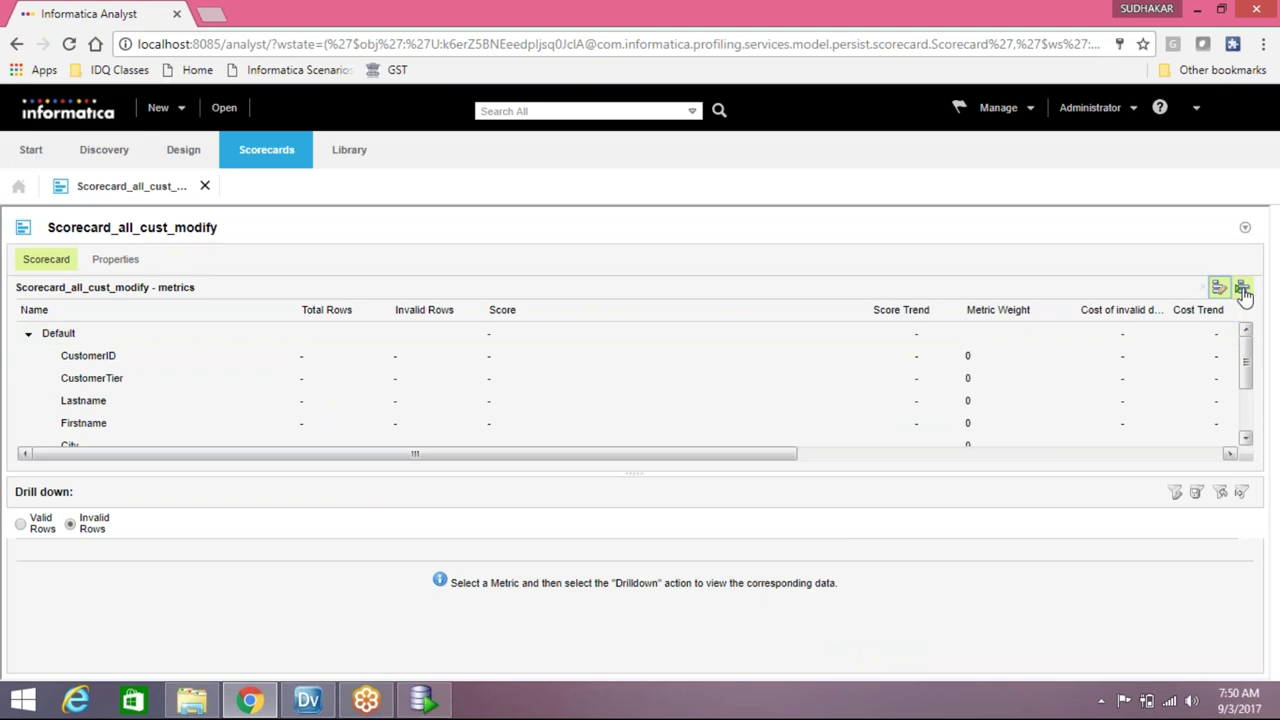
{"action": "left_click", "coordinate": [1241, 287]}
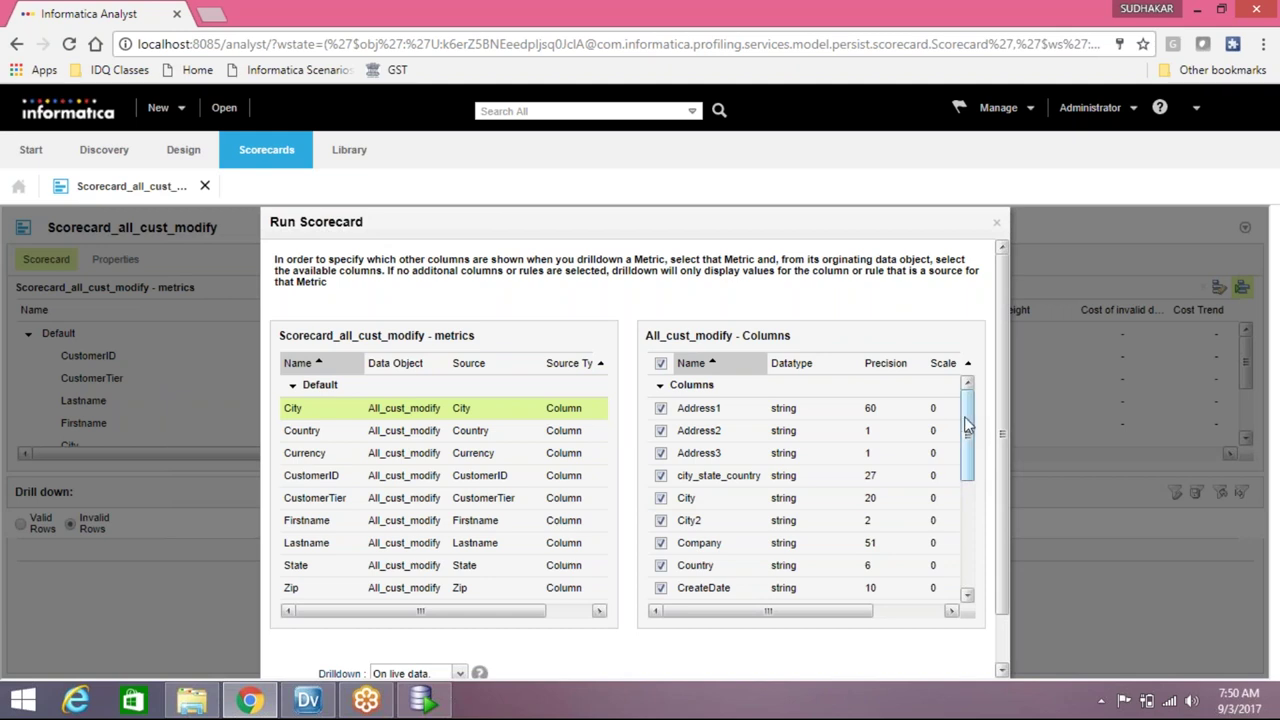
Run Scorecard_all_cust_modify with all drilldown columns cleared, scoring 2447 rows per metric
{"action": "left_click_drag", "start_coordinate": [968, 423], "coordinate": [972, 381]}
{"action": "left_click", "coordinate": [661, 364]}
{"action": "left_click_drag", "start_coordinate": [963, 428], "coordinate": [966, 535]}
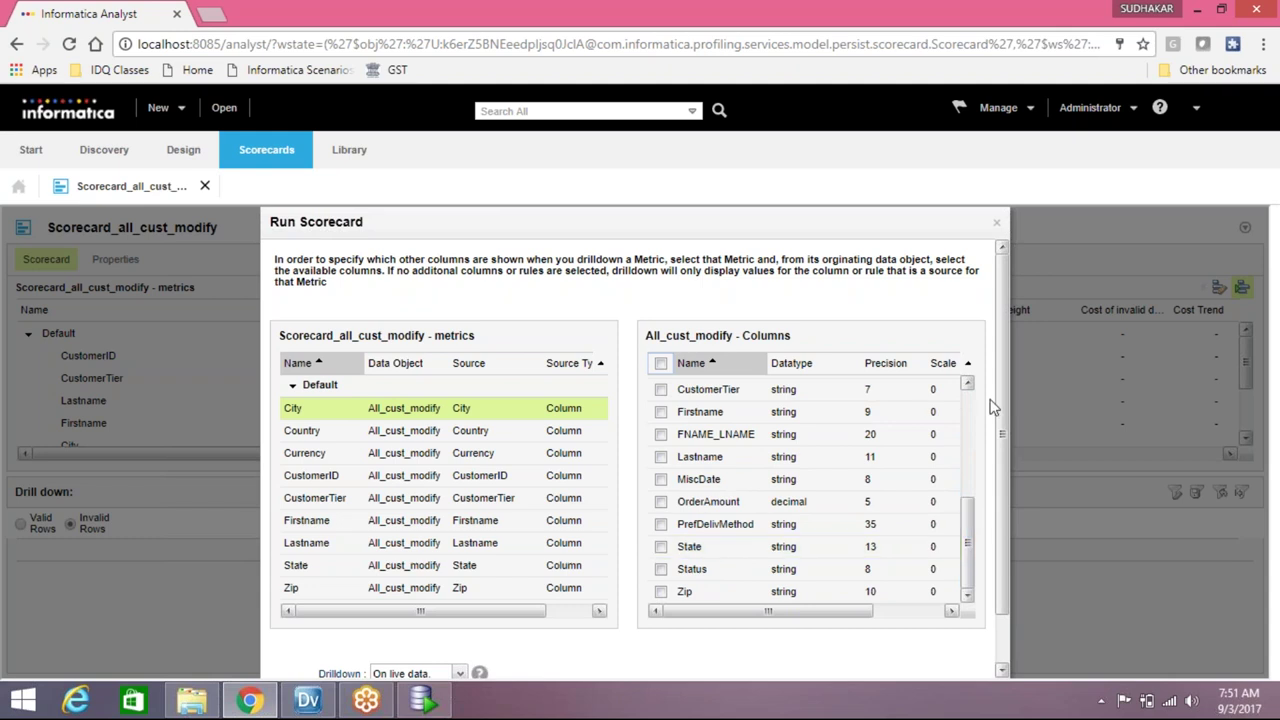
{"action": "scroll", "coordinate": [1003, 402], "scroll_direction": "down", "scroll_amount": 2}
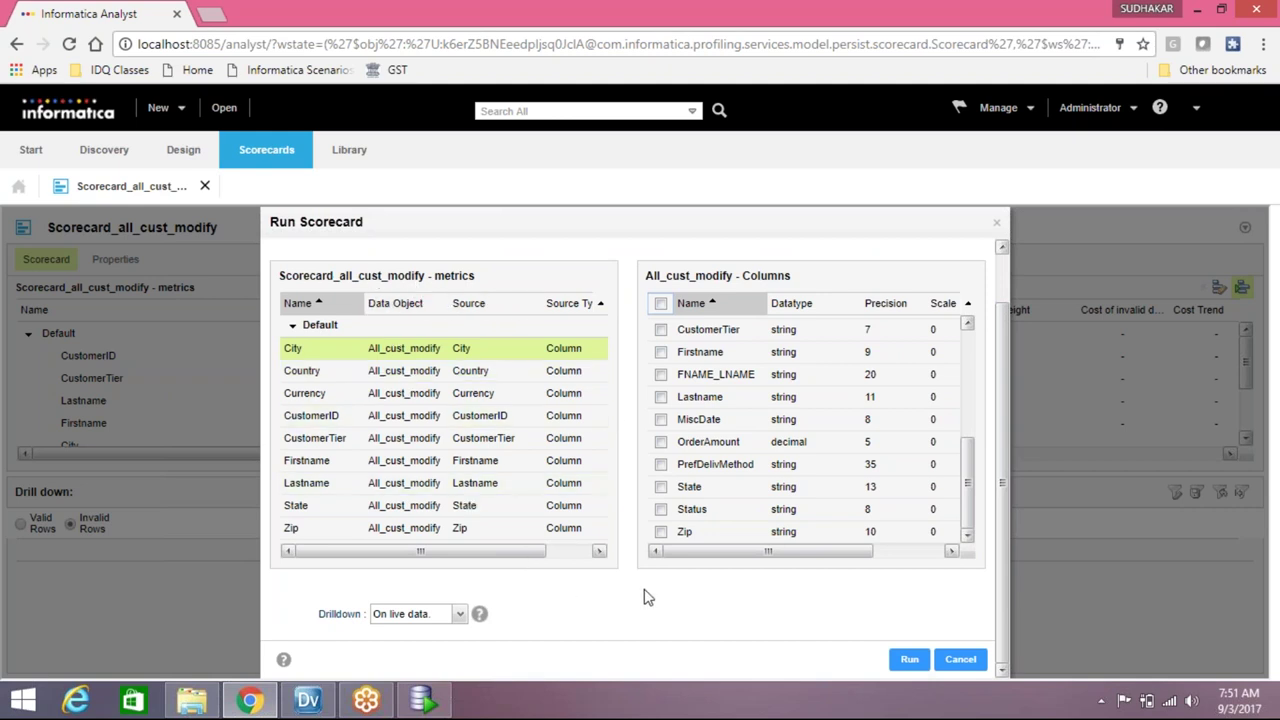
{"action": "left_click", "coordinate": [903, 662]}
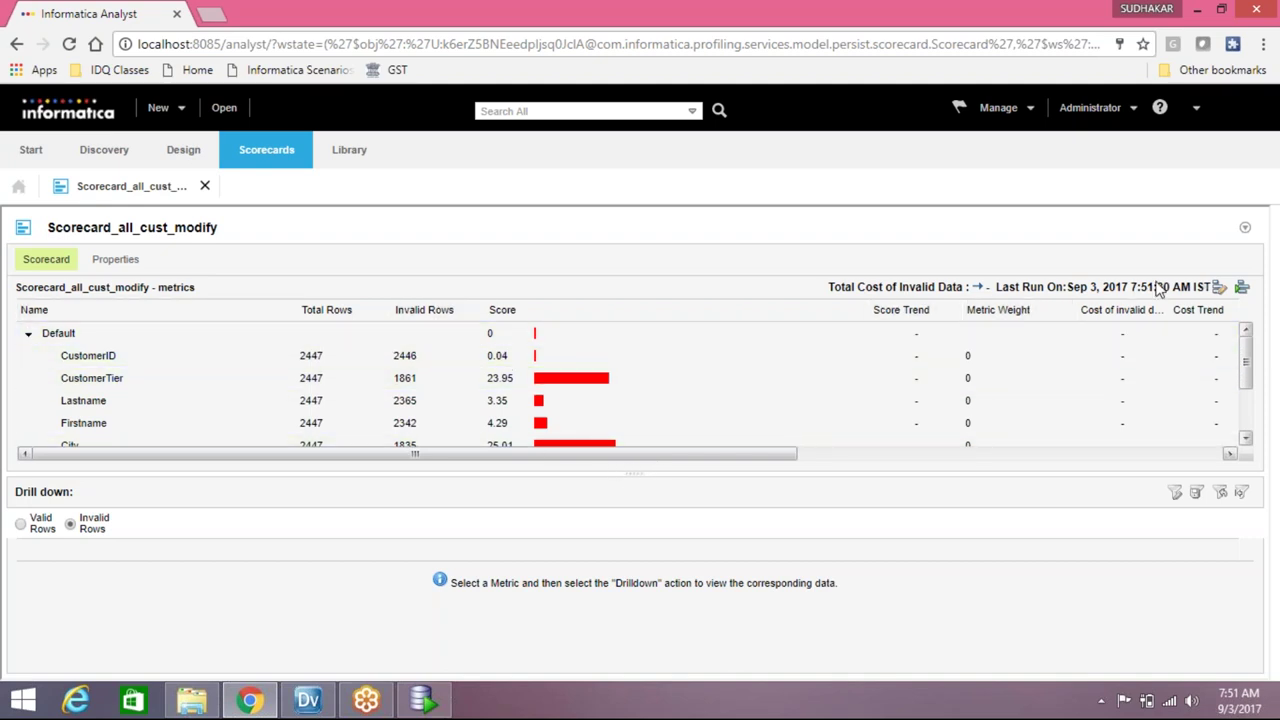
{"action": "left_click", "coordinate": [1218, 288]}
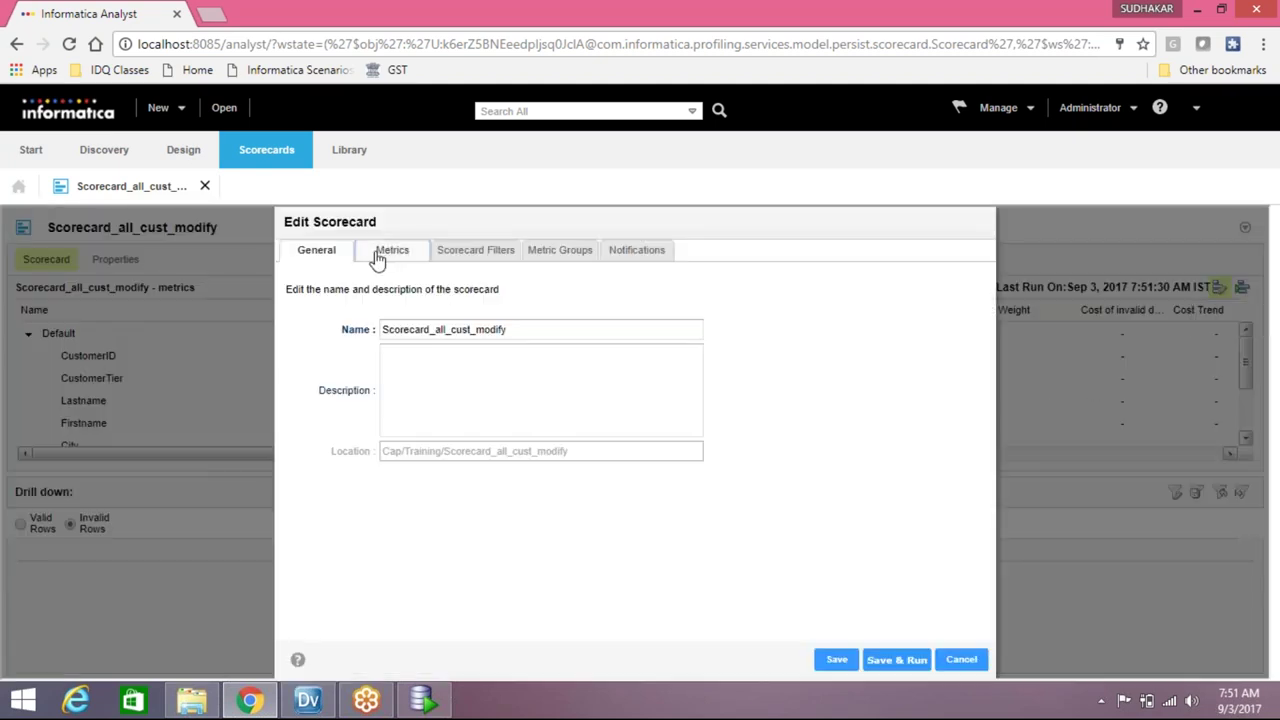
{"action": "left_click", "coordinate": [389, 251]}
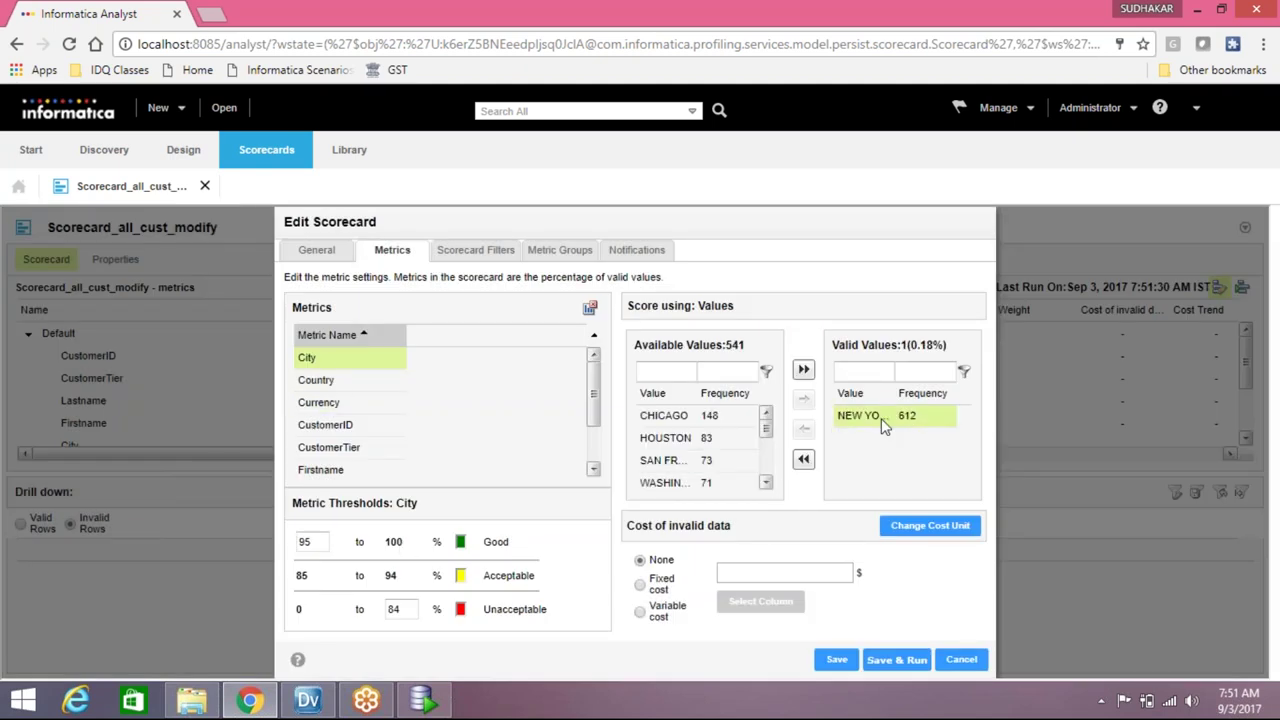
{"action": "mouse_move", "coordinate": [766, 438]}
{"action": "left_mouse_down"}
{"action": "mouse_move", "coordinate": [766, 458]}
{"action": "mouse_move", "coordinate": [766, 420]}
{"action": "left_mouse_up"}
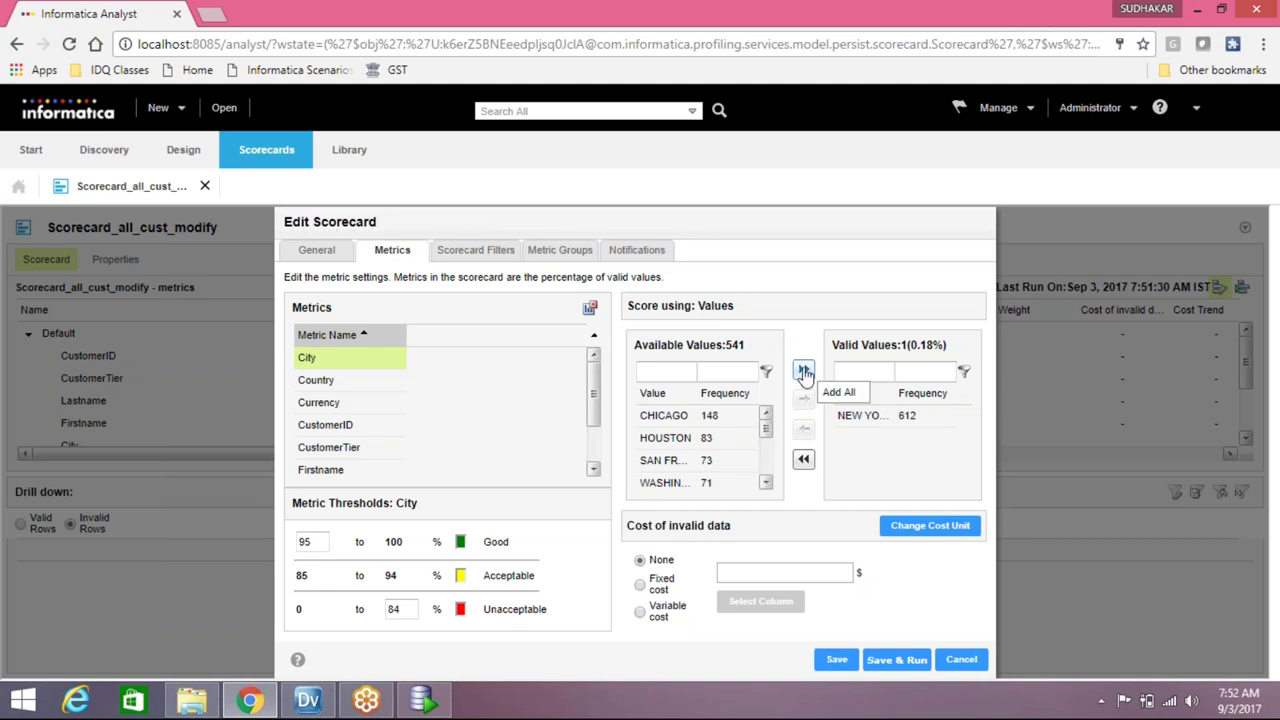
{"action": "left_click", "coordinate": [804, 372]}
{"action": "mouse_move", "coordinate": [966, 428]}
{"action": "left_mouse_down"}
{"action": "mouse_move", "coordinate": [964, 471]}
{"action": "mouse_move", "coordinate": [964, 426]}
{"action": "left_mouse_up"}
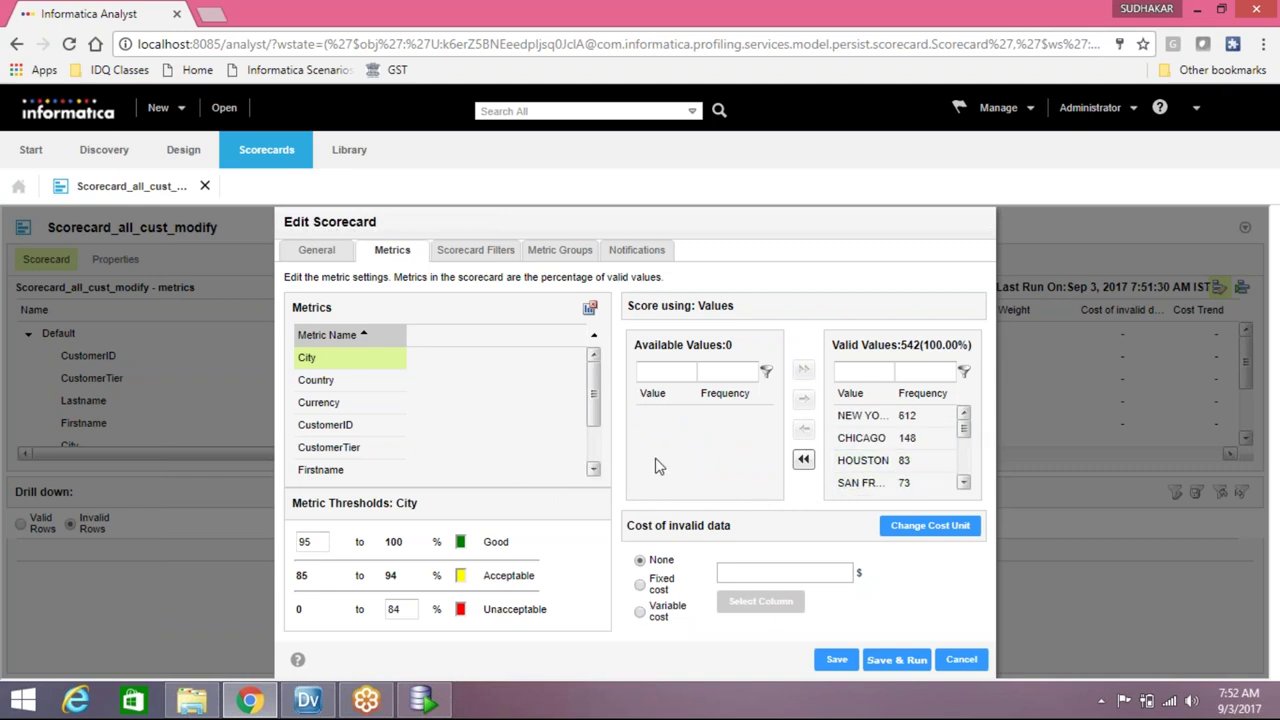
{"action": "left_click", "coordinate": [312, 381]}
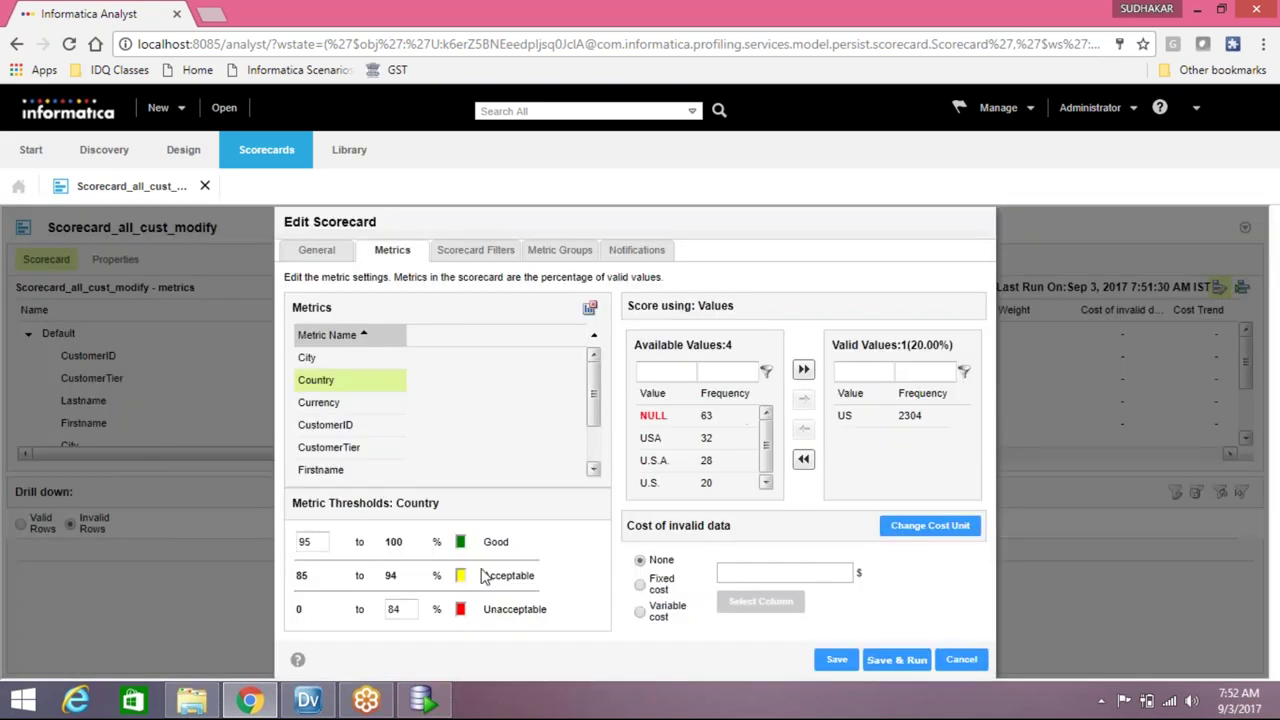
{"action": "left_click", "coordinate": [960, 662]}
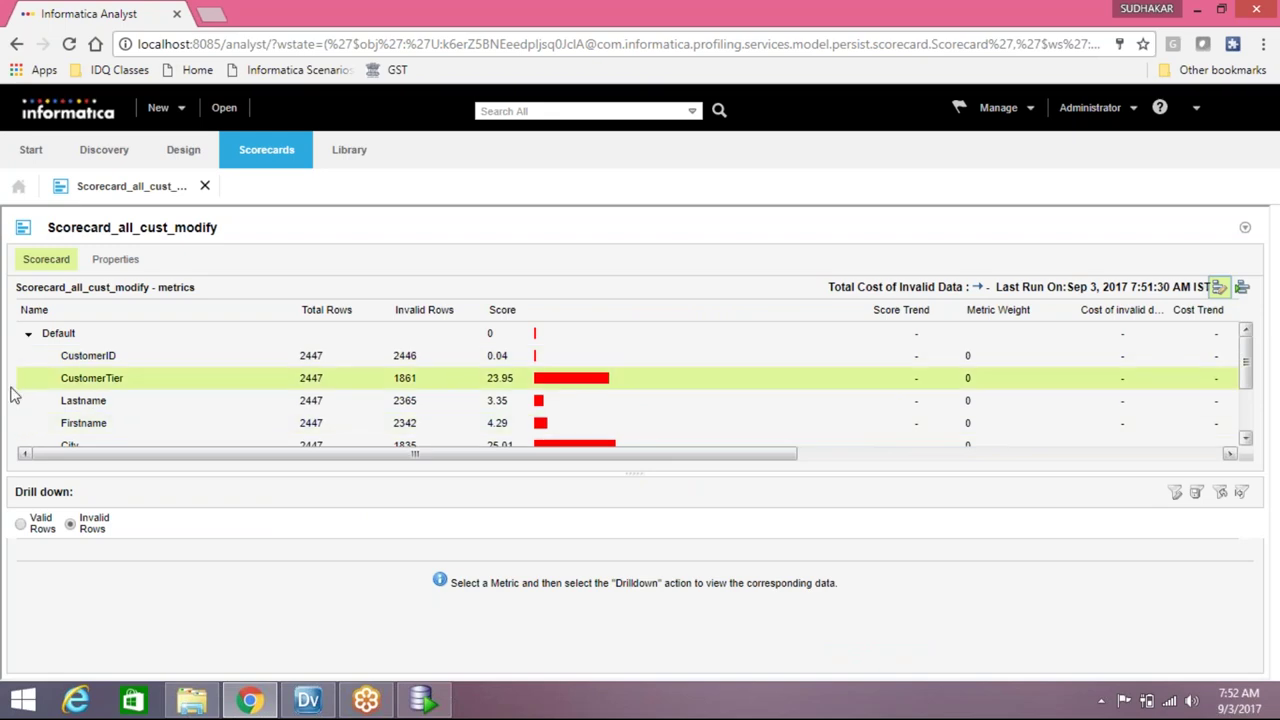
Return to Informatica Developer, expand Mappings and bring up M_all_cust_standardisation's context menu
{"action": "left_click", "coordinate": [1198, 10]}
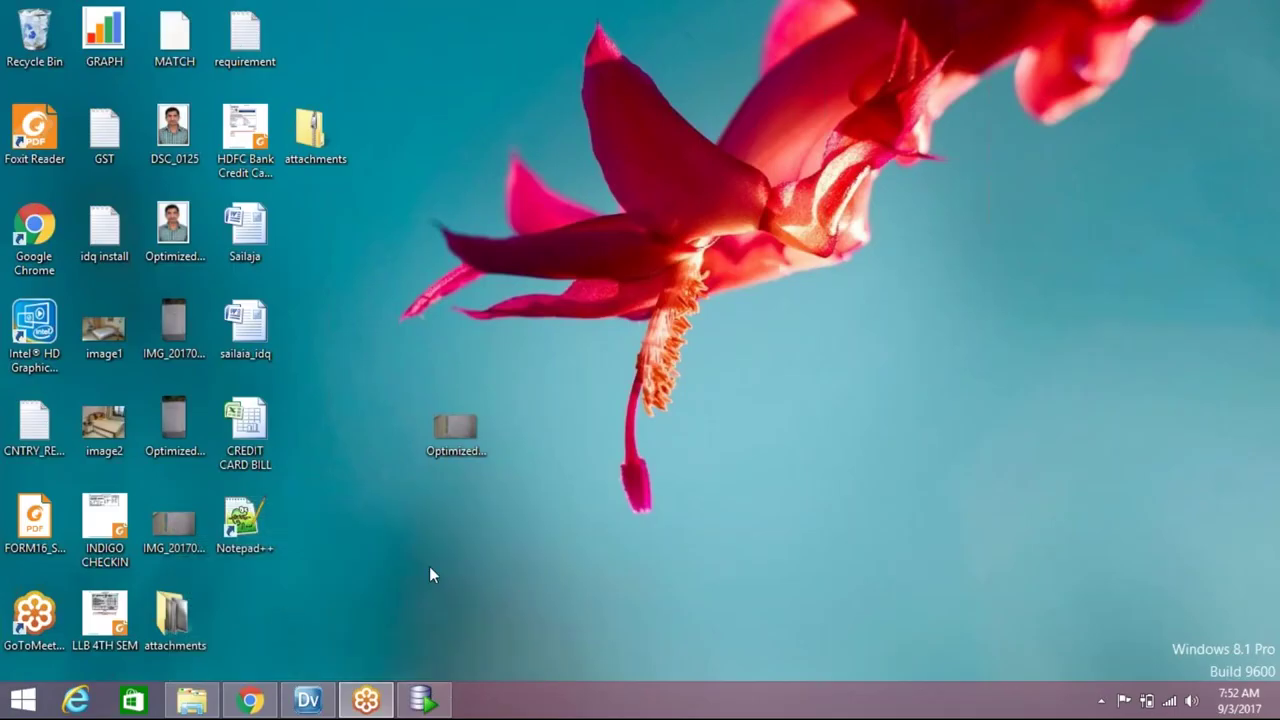
{"action": "left_click", "coordinate": [307, 700]}
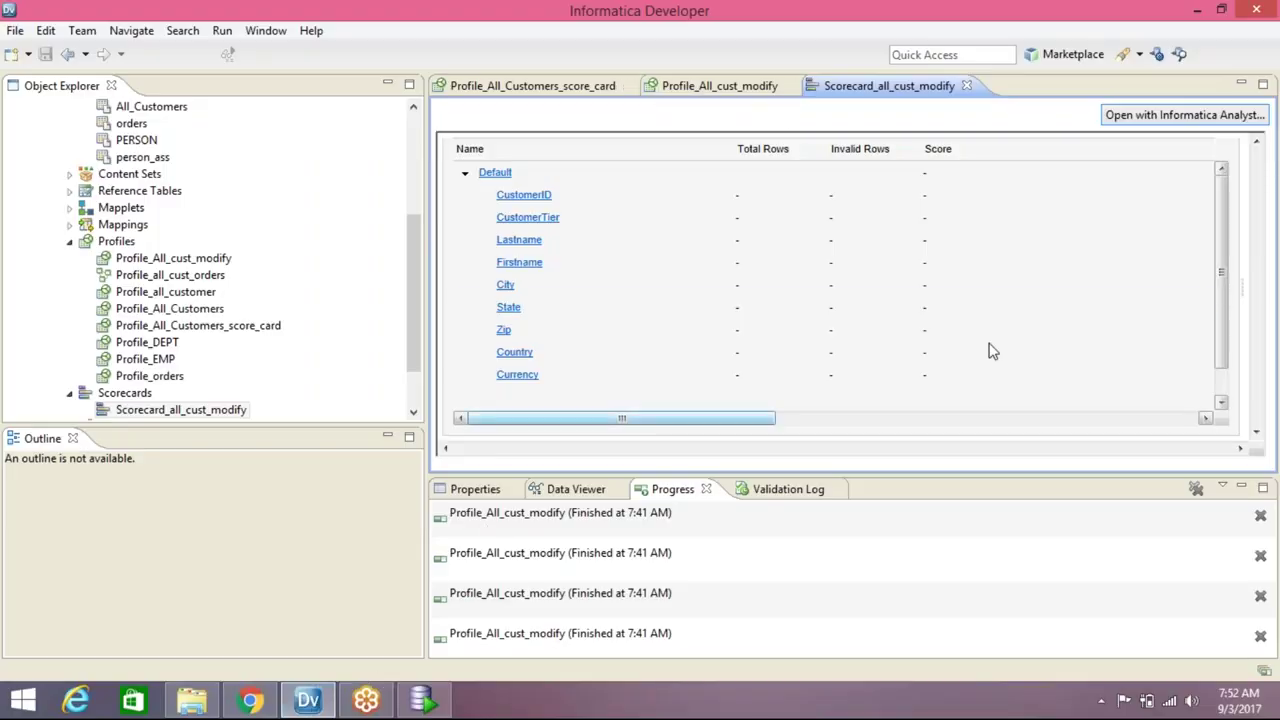
{"action": "left_click", "coordinate": [185, 325]}
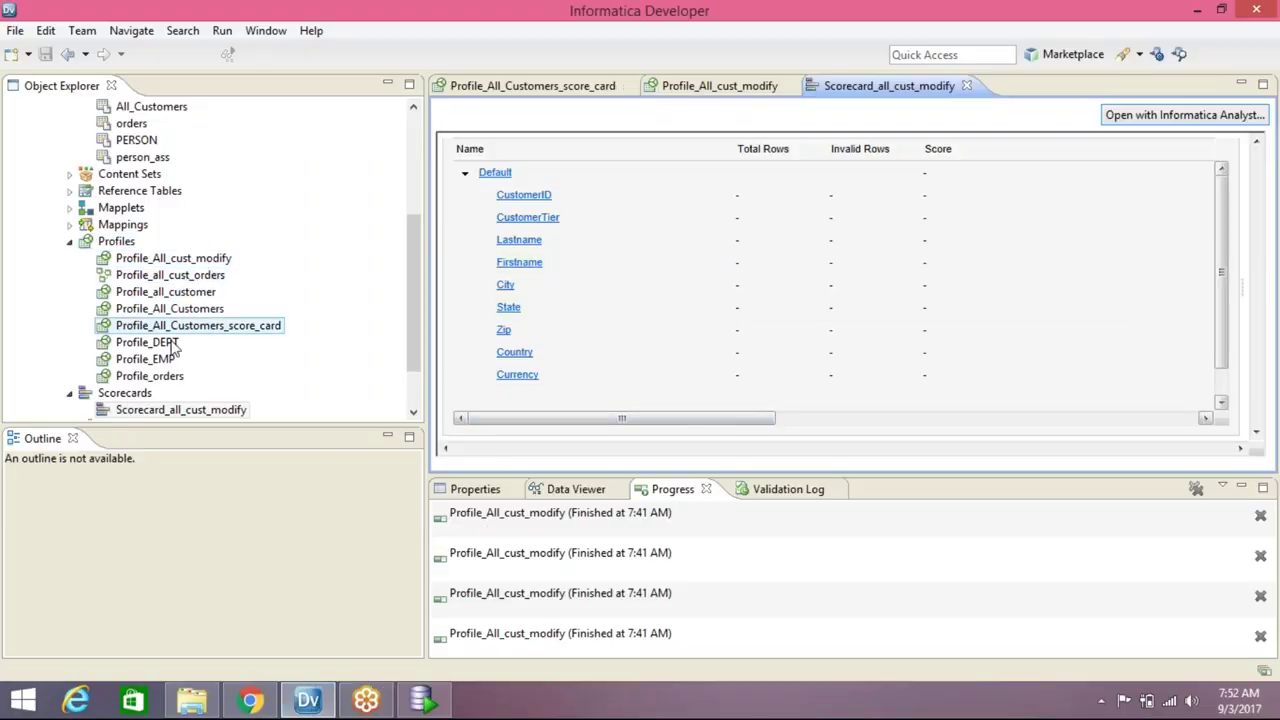
{"action": "left_click_drag", "start_coordinate": [412, 321], "coordinate": [404, 360]}
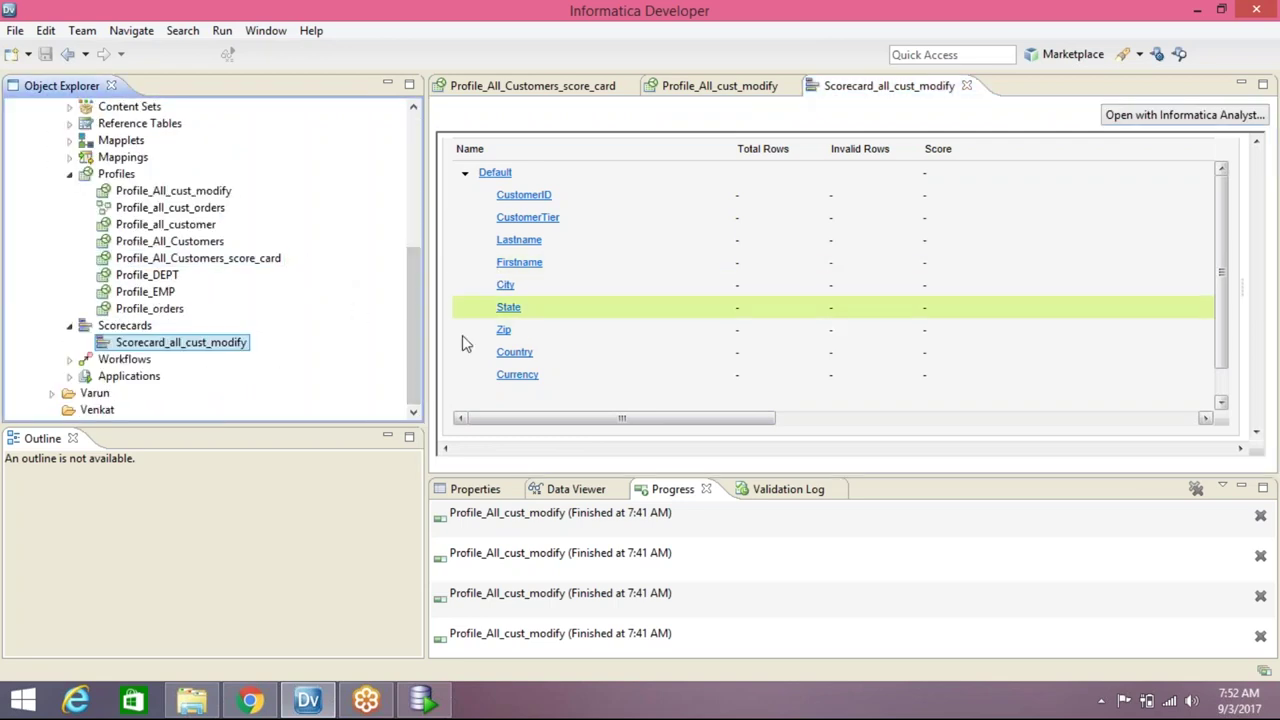
{"action": "left_click", "coordinate": [69, 157]}
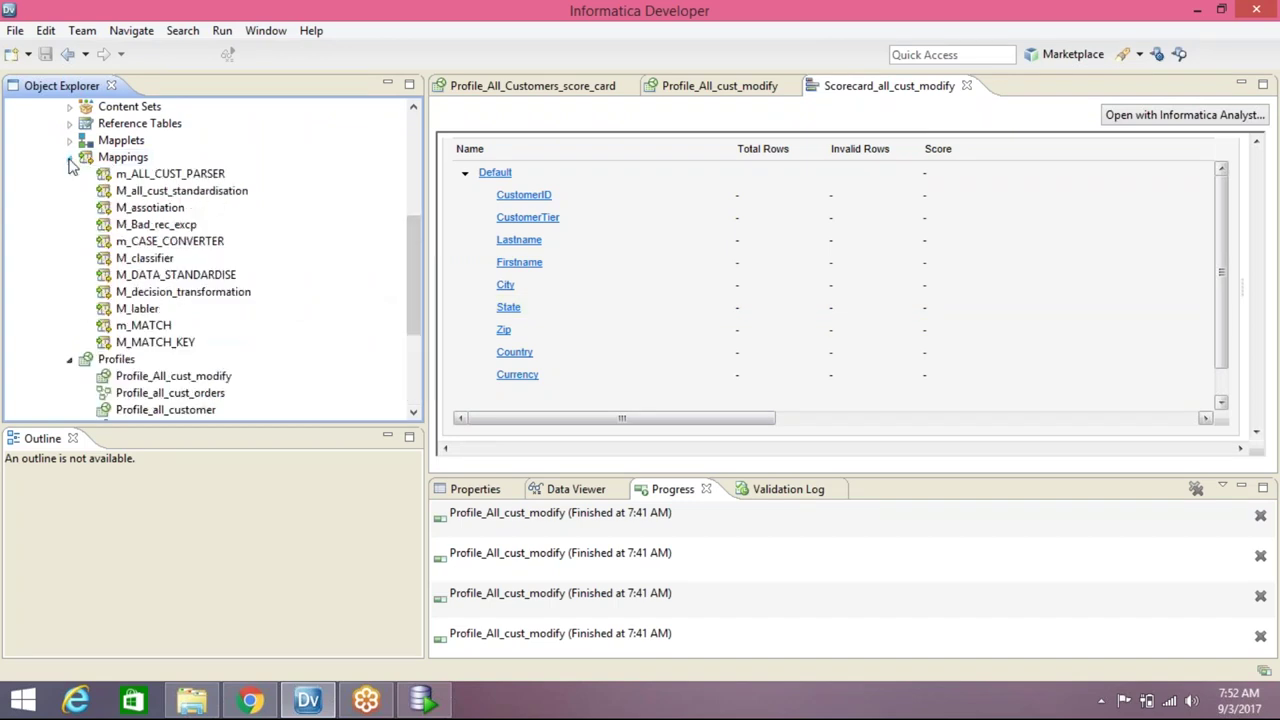
{"action": "right_click", "coordinate": [208, 198]}
Open M_all_cust_standardisation and resize its nodes so Write_ALL_CUST_MODIFY shows its column details
{"action": "left_click", "coordinate": [266, 236]}
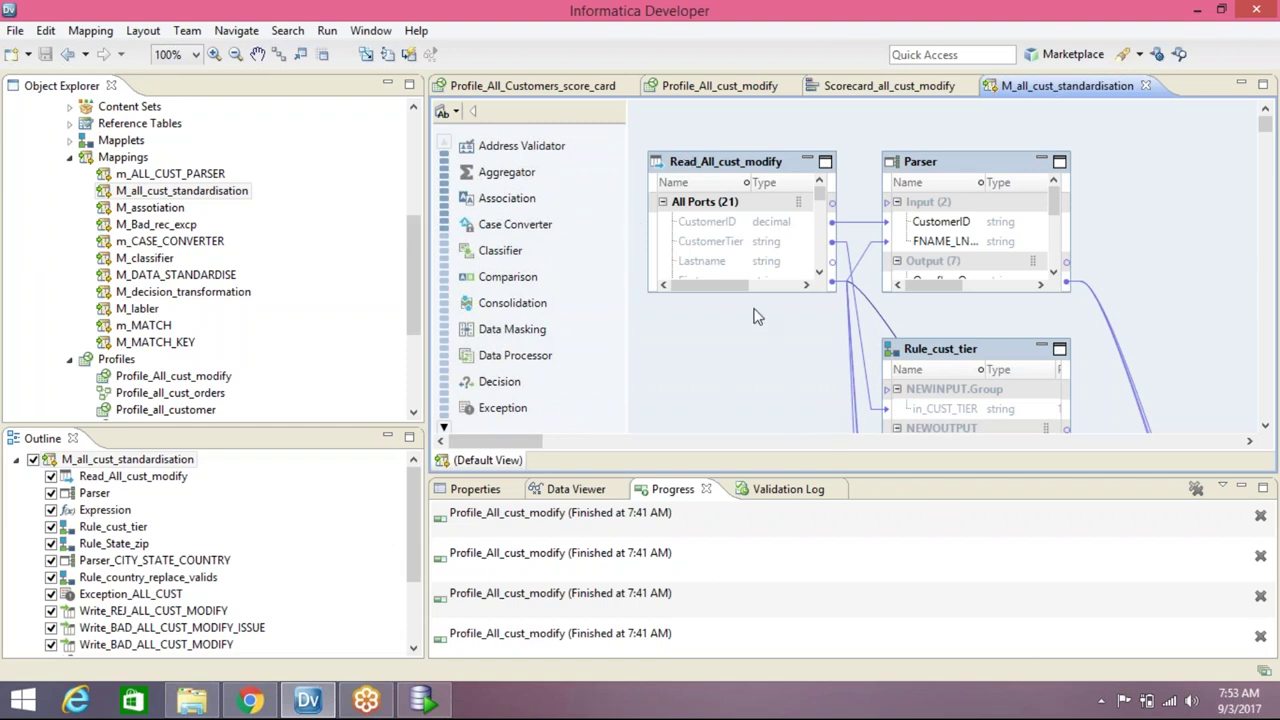
{"action": "left_click_drag", "start_coordinate": [752, 397], "coordinate": [752, 398]}
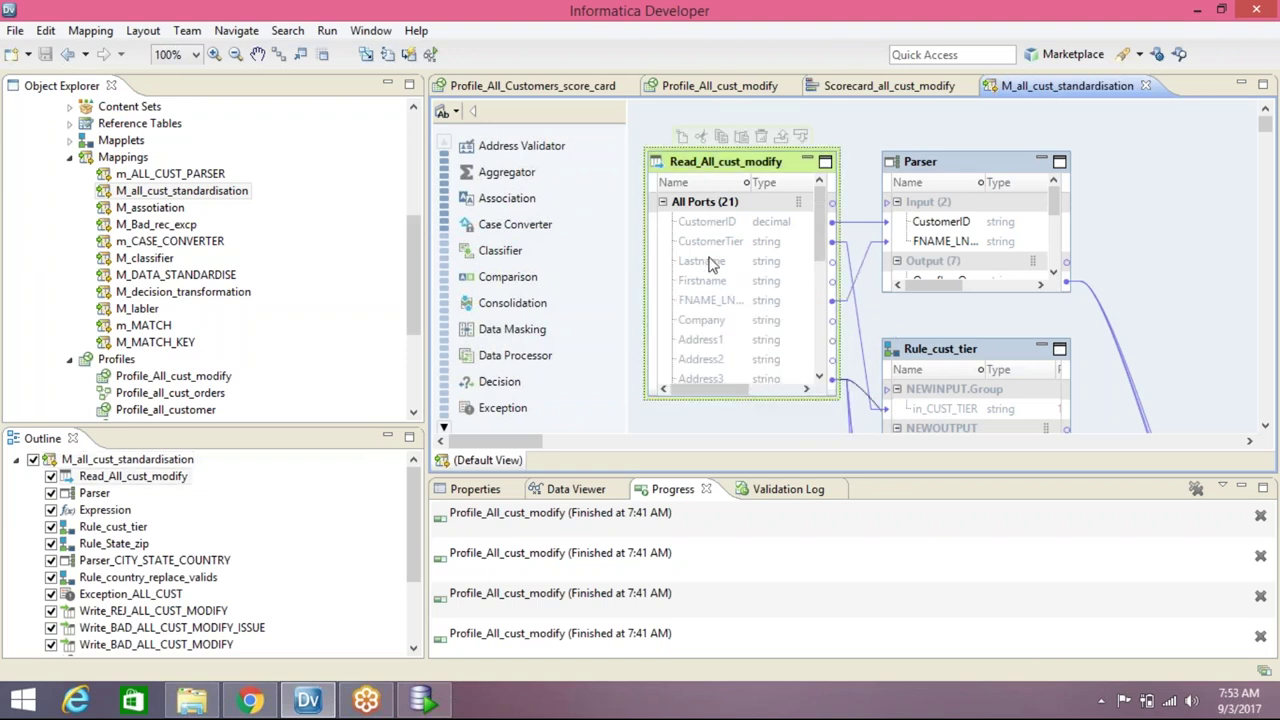
{"action": "left_click_drag", "start_coordinate": [462, 443], "coordinate": [573, 448]}
{"action": "left_click_drag", "start_coordinate": [1265, 127], "coordinate": [1265, 245]}
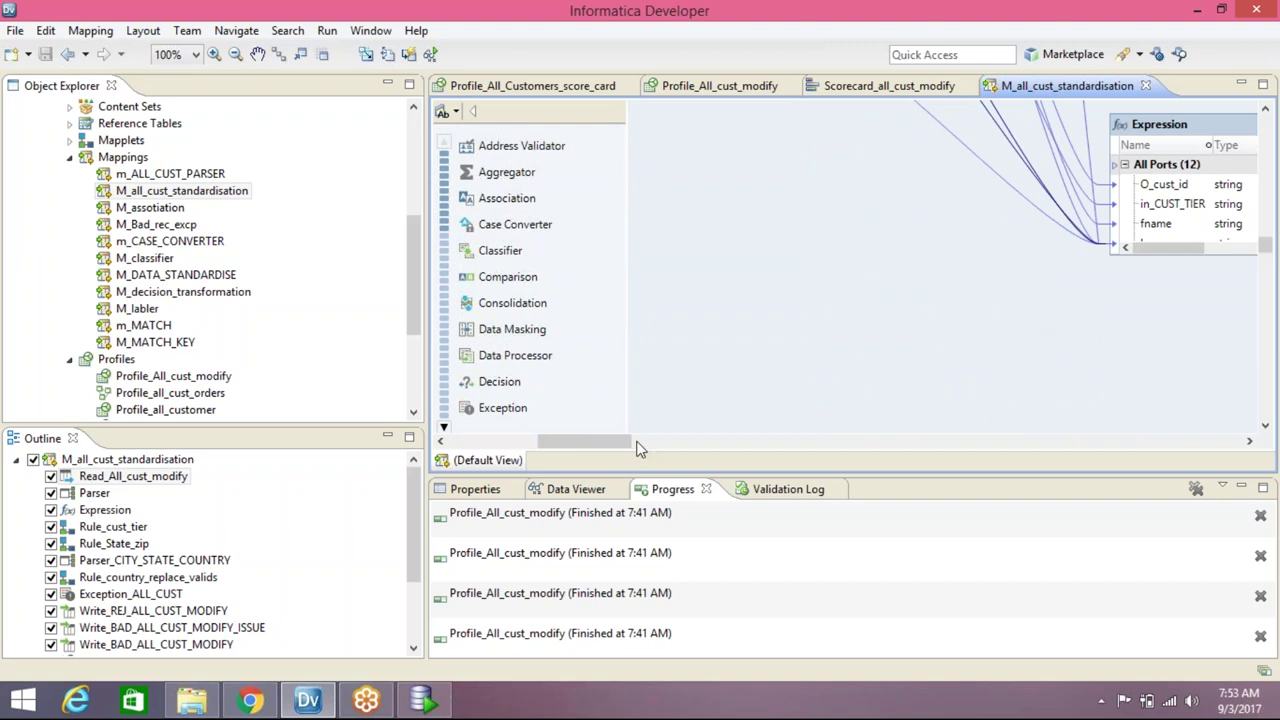
{"action": "left_click_drag", "start_coordinate": [628, 443], "coordinate": [1151, 443]}
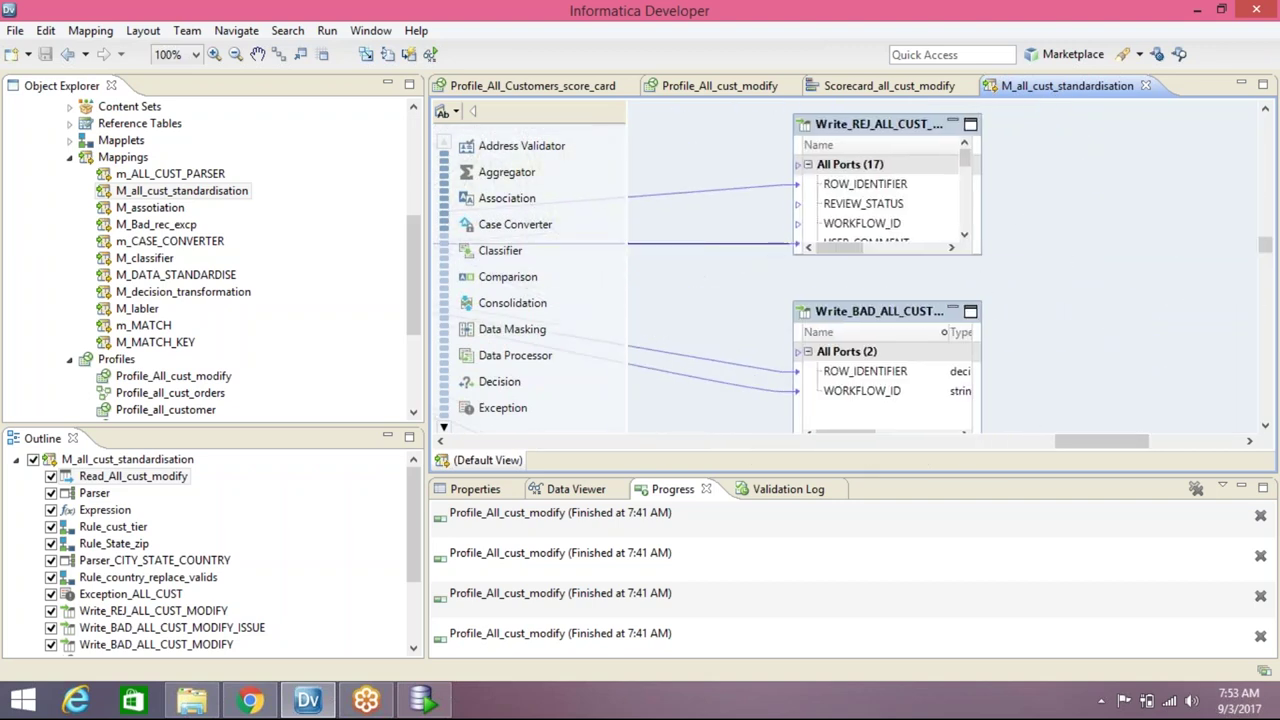
{"action": "left_click_drag", "start_coordinate": [985, 322], "coordinate": [1086, 322]}
{"action": "left_click_drag", "start_coordinate": [1265, 245], "coordinate": [1266, 319]}
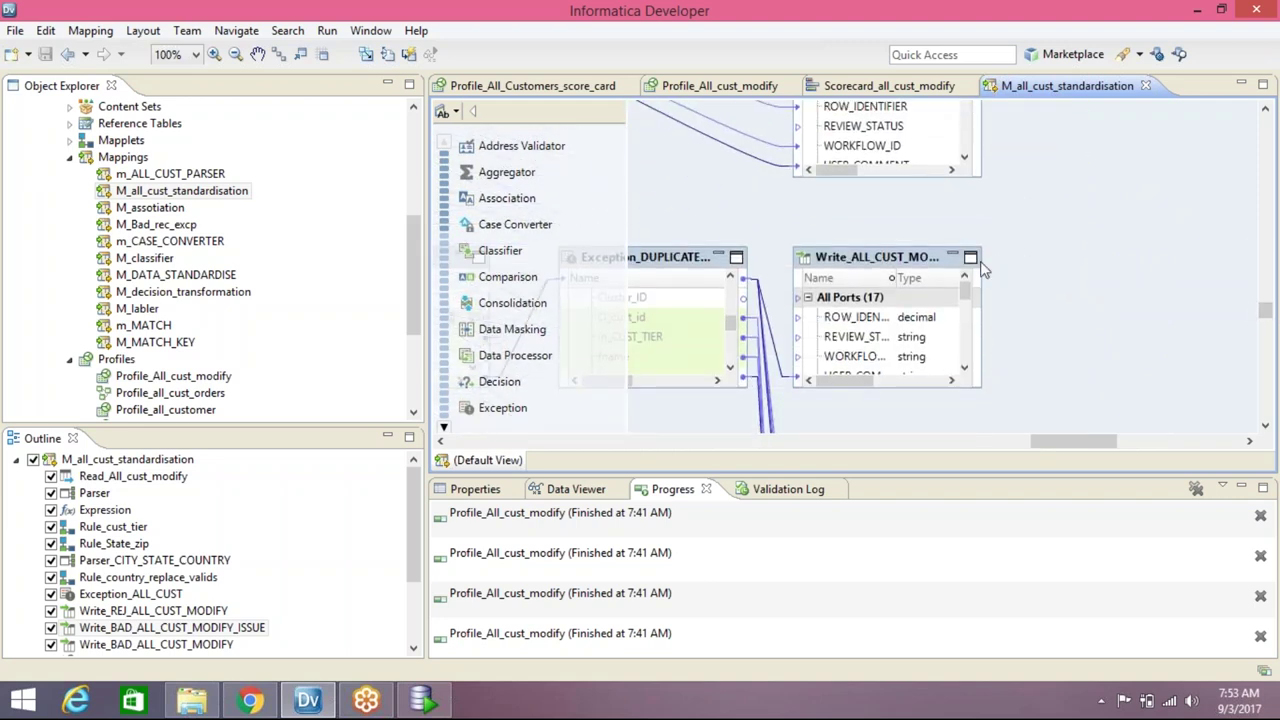
{"action": "left_click_drag", "start_coordinate": [983, 268], "coordinate": [1138, 270]}
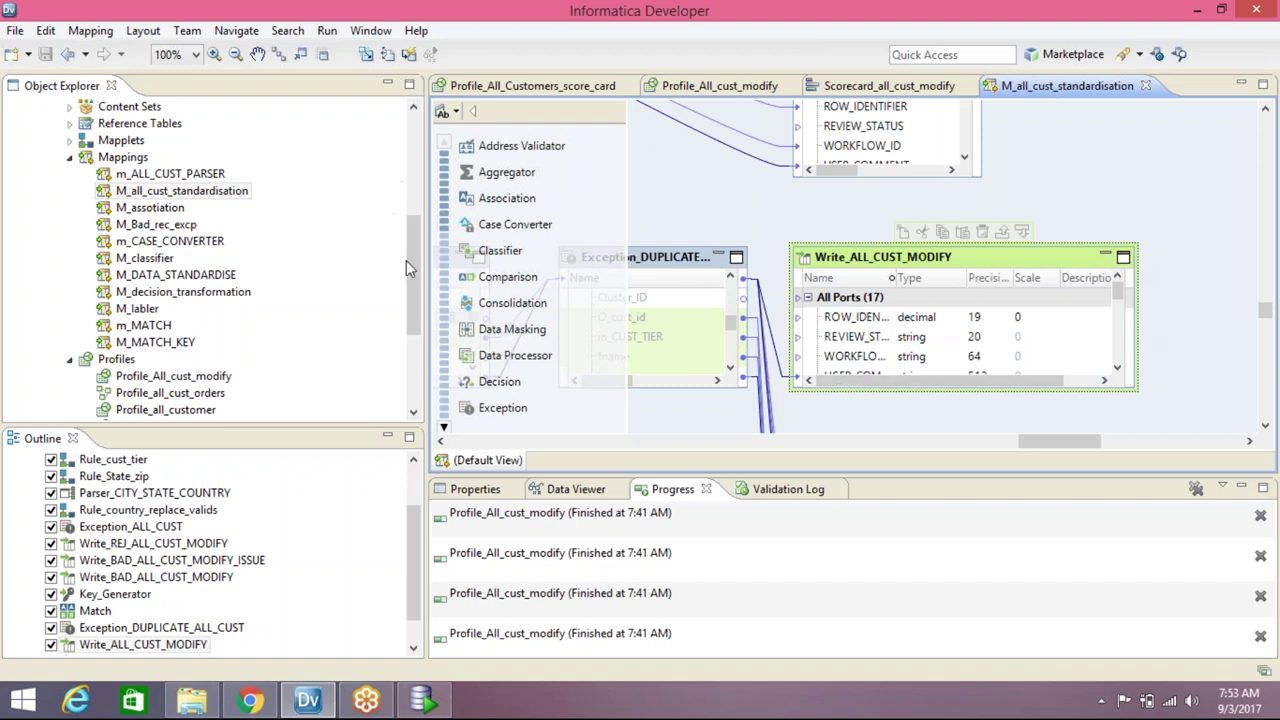
{"action": "left_click_drag", "start_coordinate": [415, 272], "coordinate": [415, 173]}
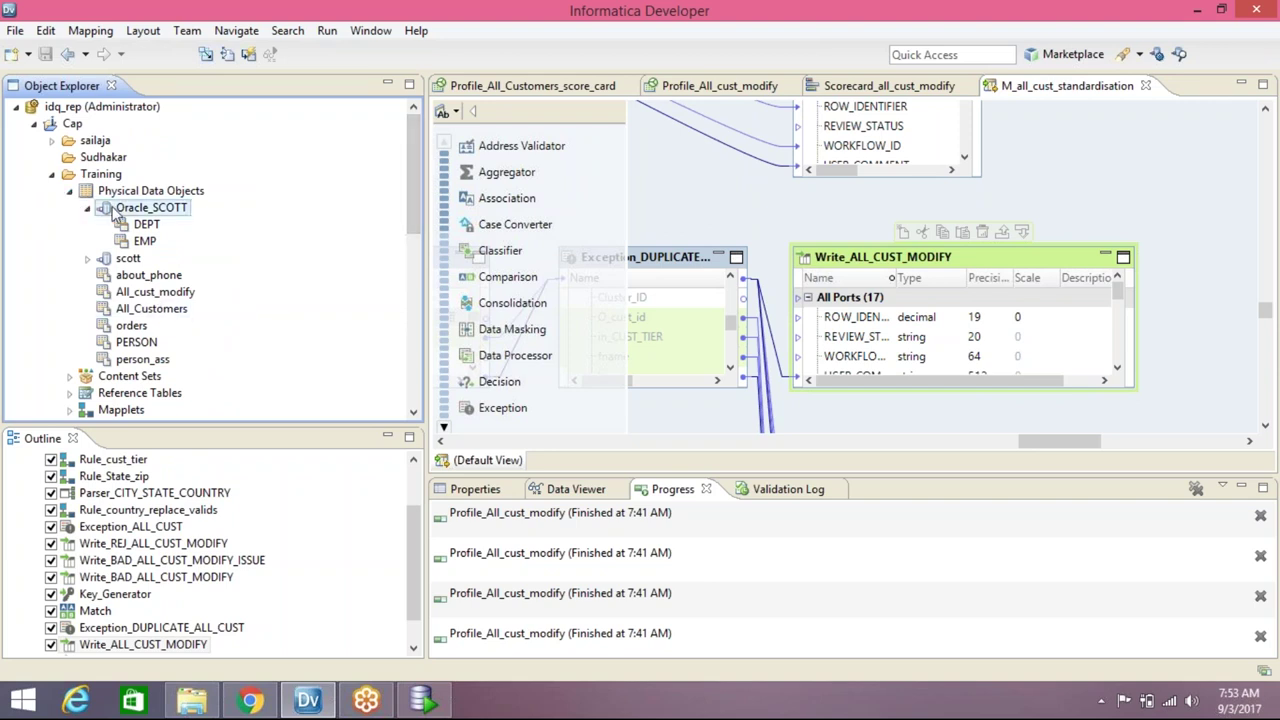
Collapse Oracle_SCOTT and expand the scott connection to list its tables
{"action": "left_click", "coordinate": [86, 208]}
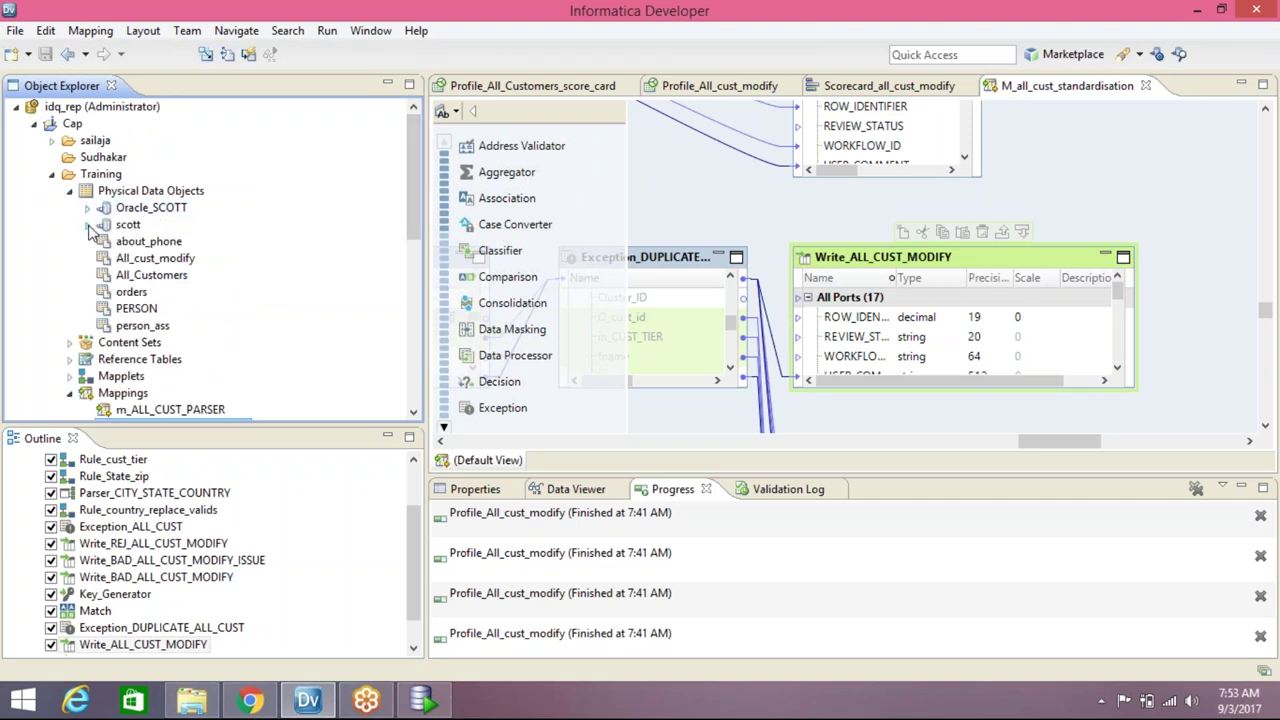
{"action": "left_click", "coordinate": [88, 225]}
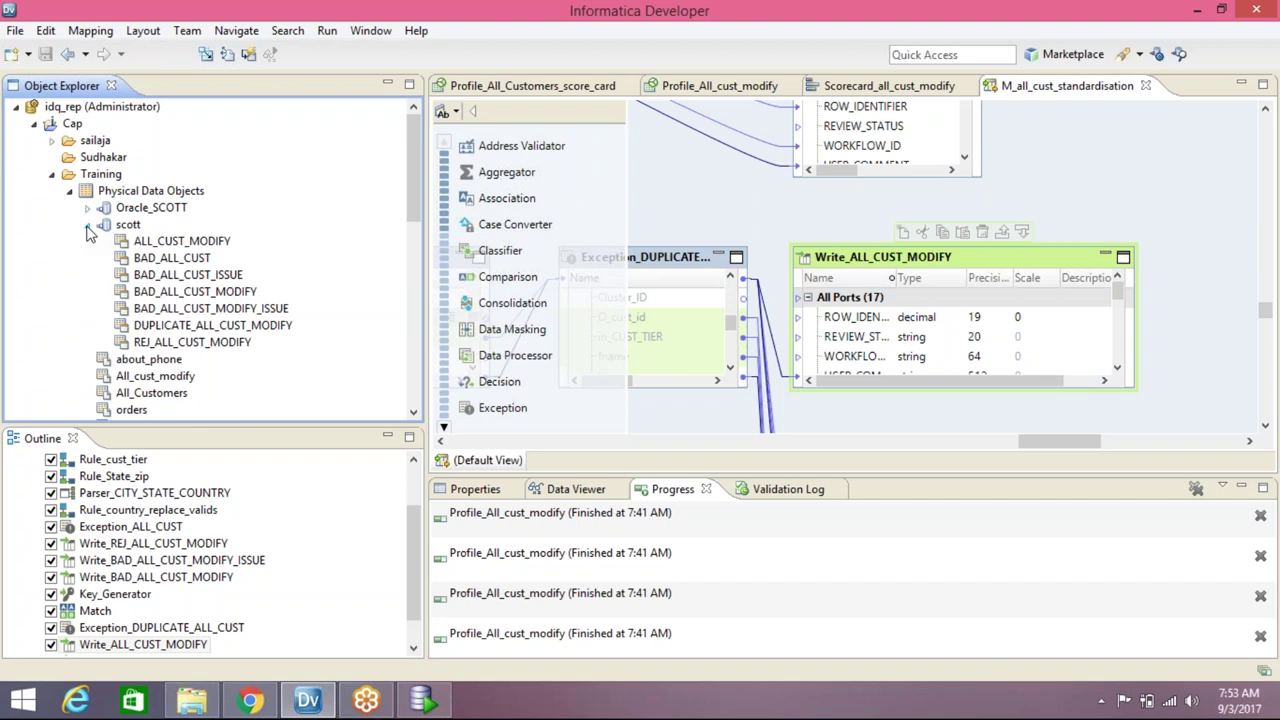
{"action": "left_click", "coordinate": [88, 225]}
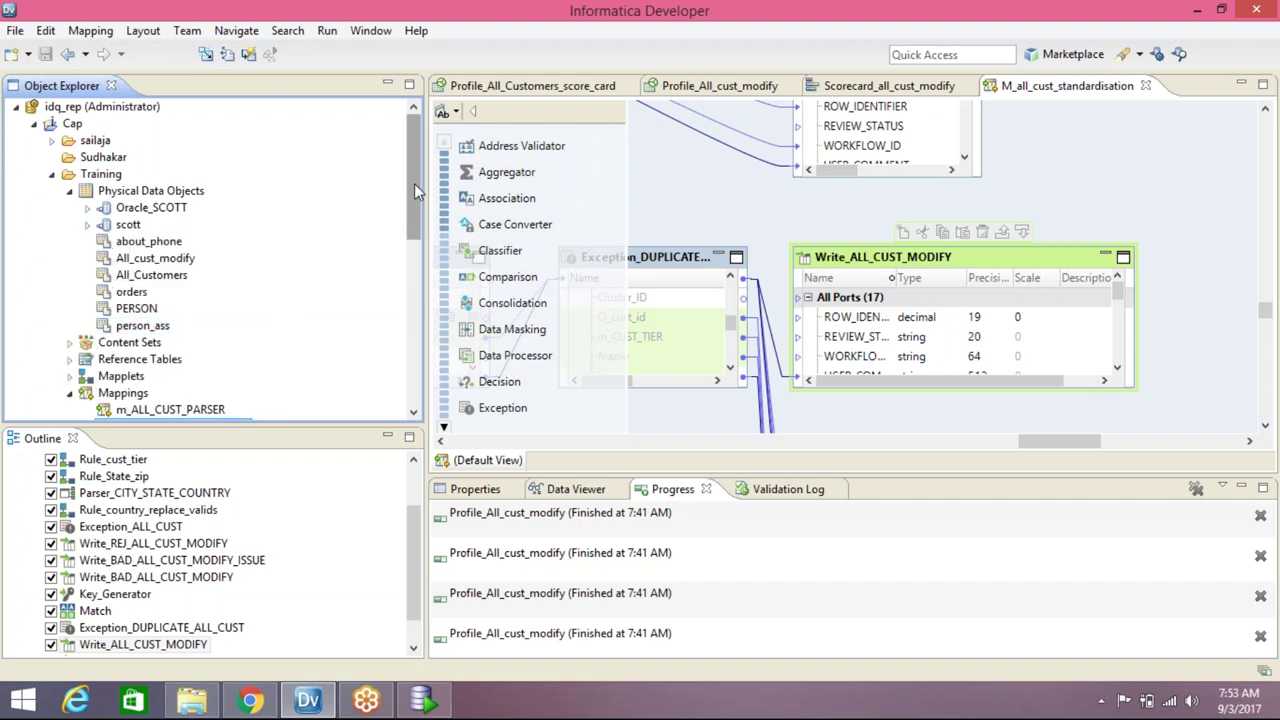
{"action": "left_click", "coordinate": [87, 225]}
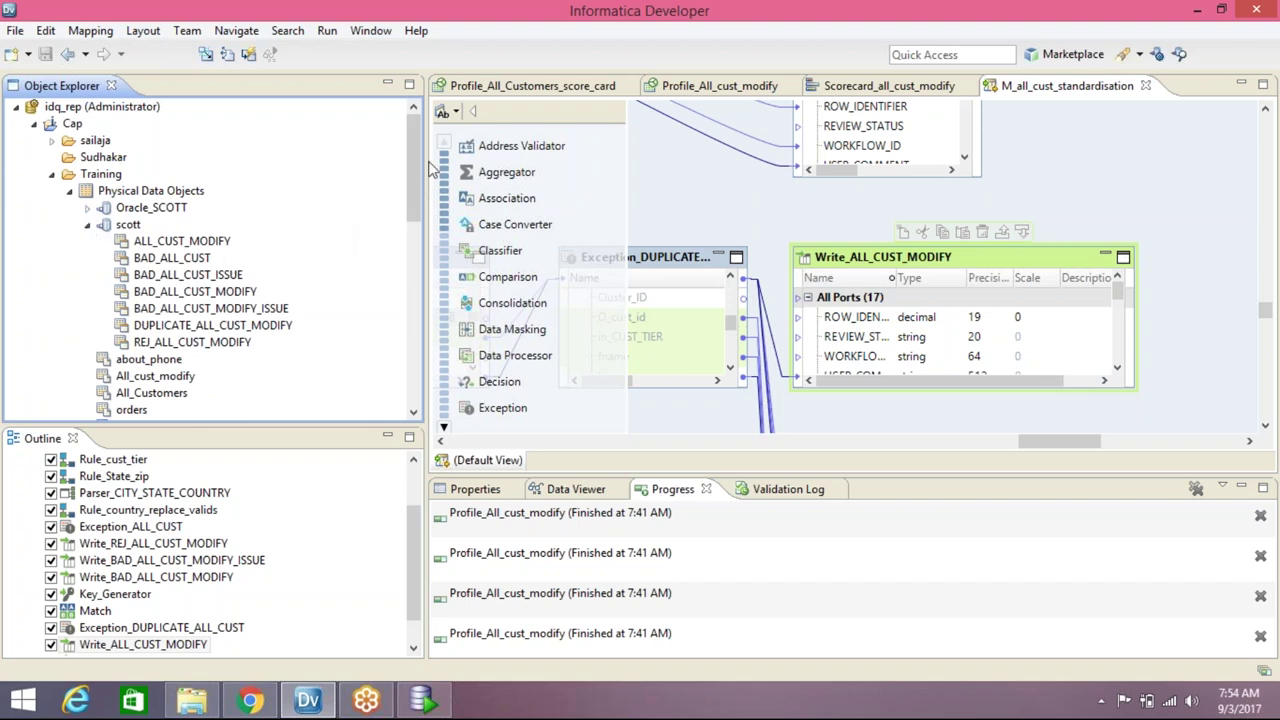
{"action": "scroll", "coordinate": [410, 169], "scroll_direction": "down", "scroll_amount": 1}
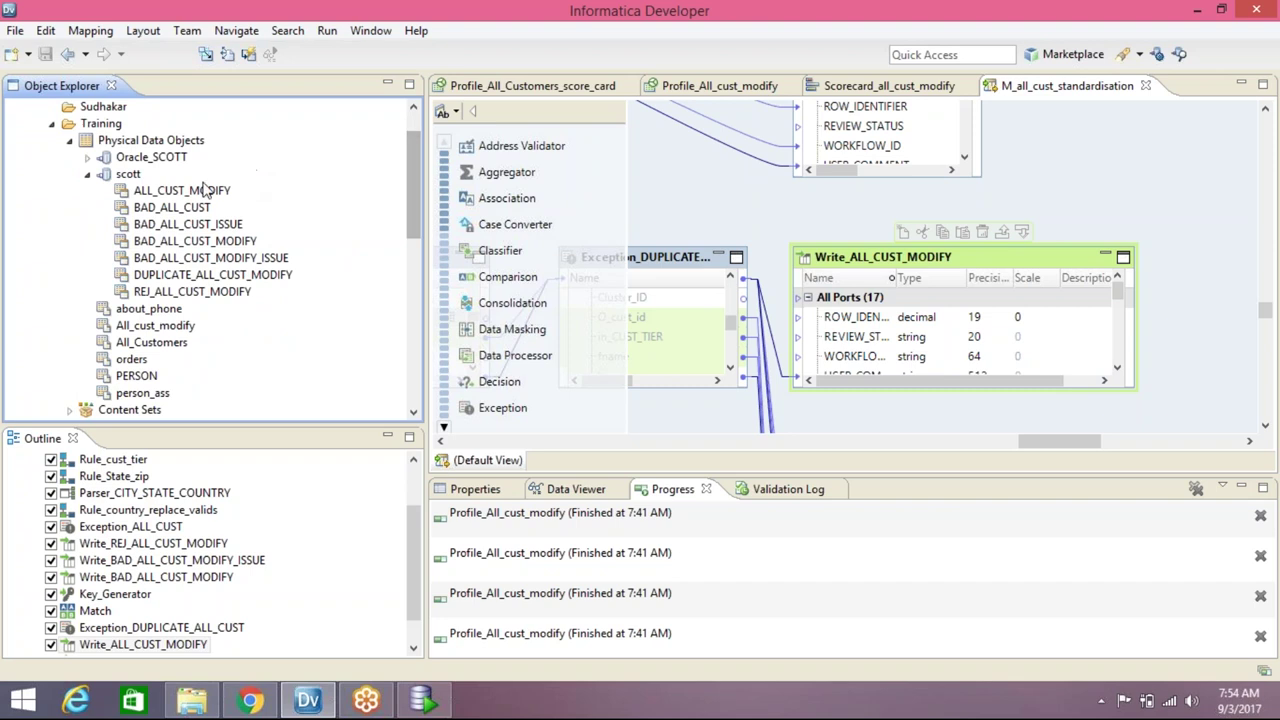
Start a new profile for the ALL_CUST_MODIFY table
{"action": "left_click", "coordinate": [200, 196]}
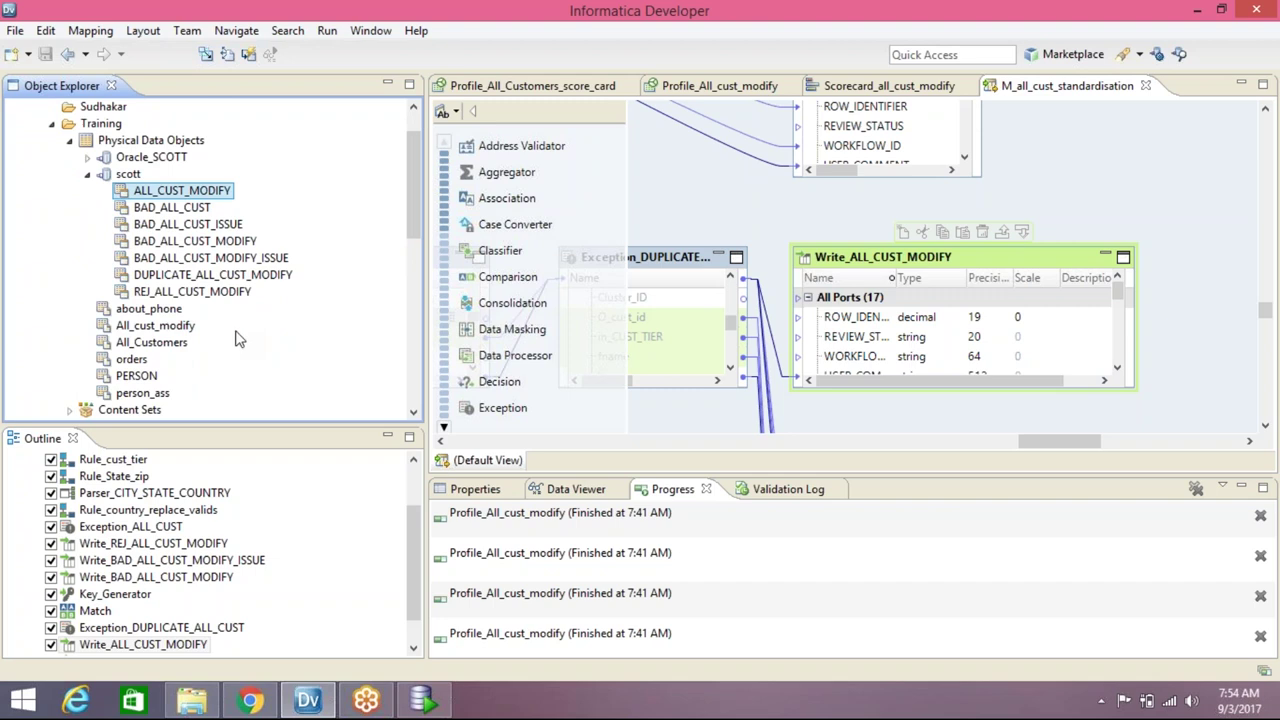
{"action": "left_click", "coordinate": [178, 330]}
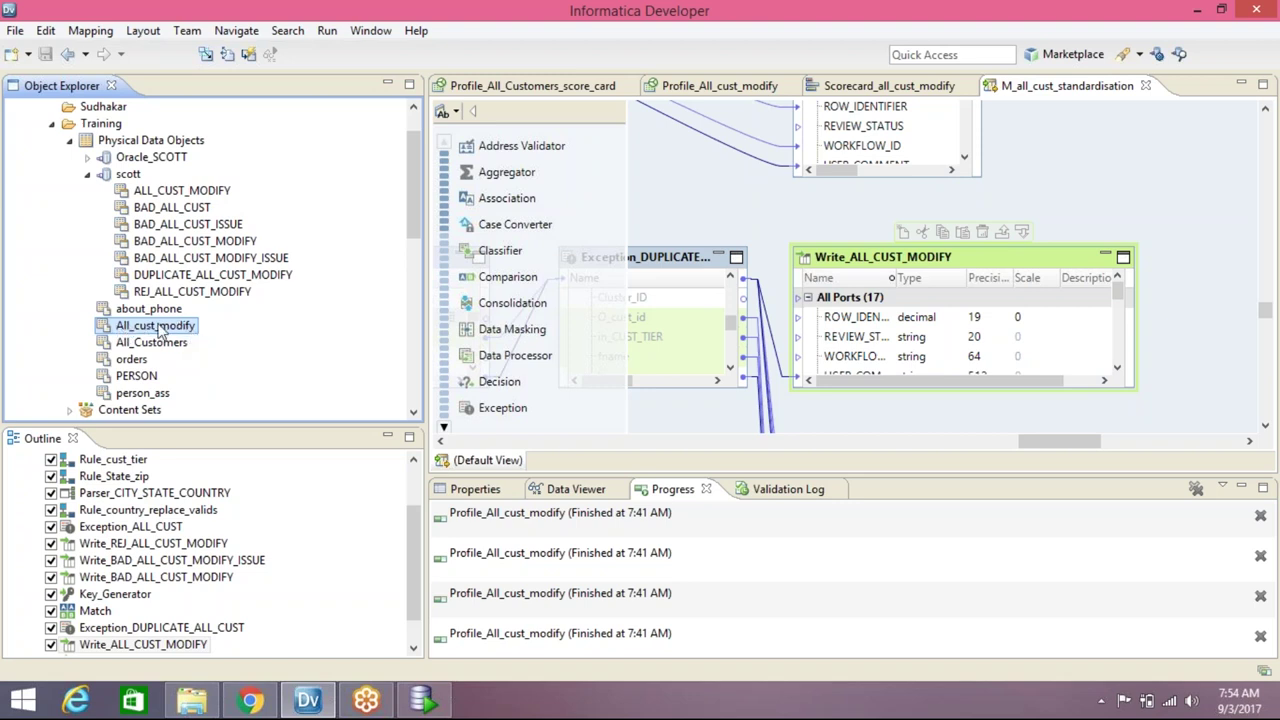
{"action": "mouse_move", "coordinate": [176, 334]}
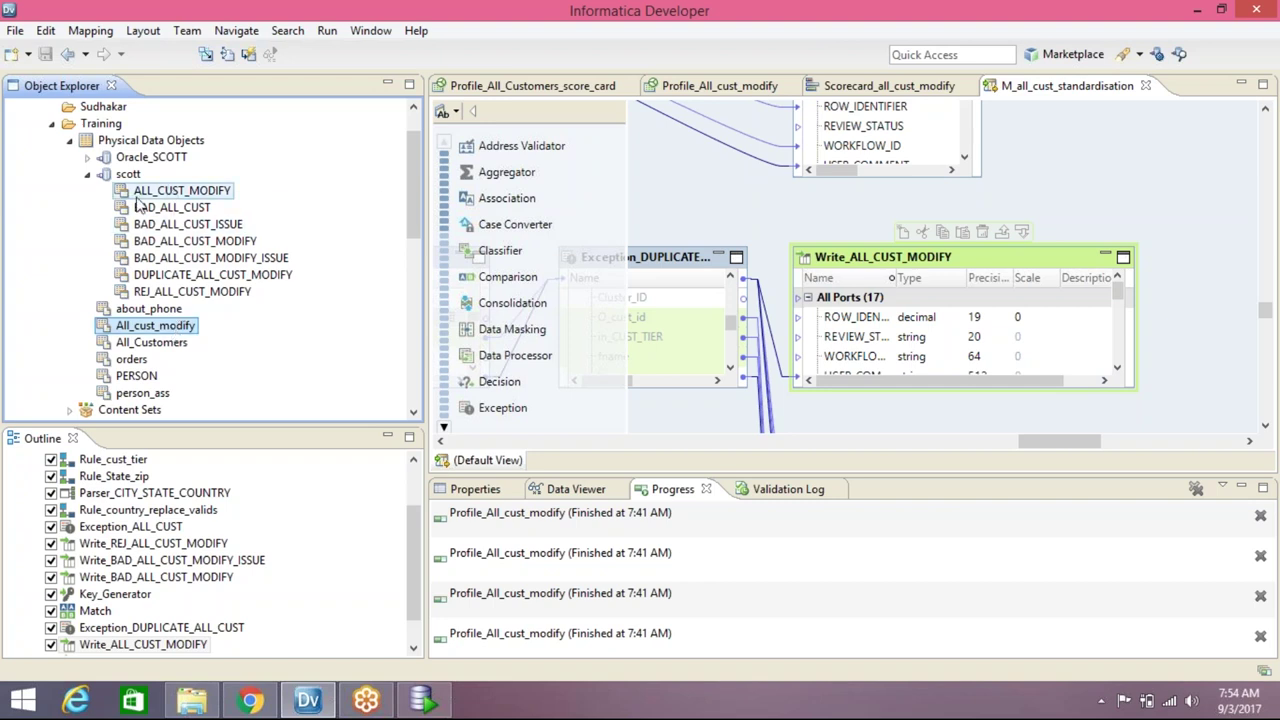
{"action": "mouse_move", "coordinate": [161, 197]}
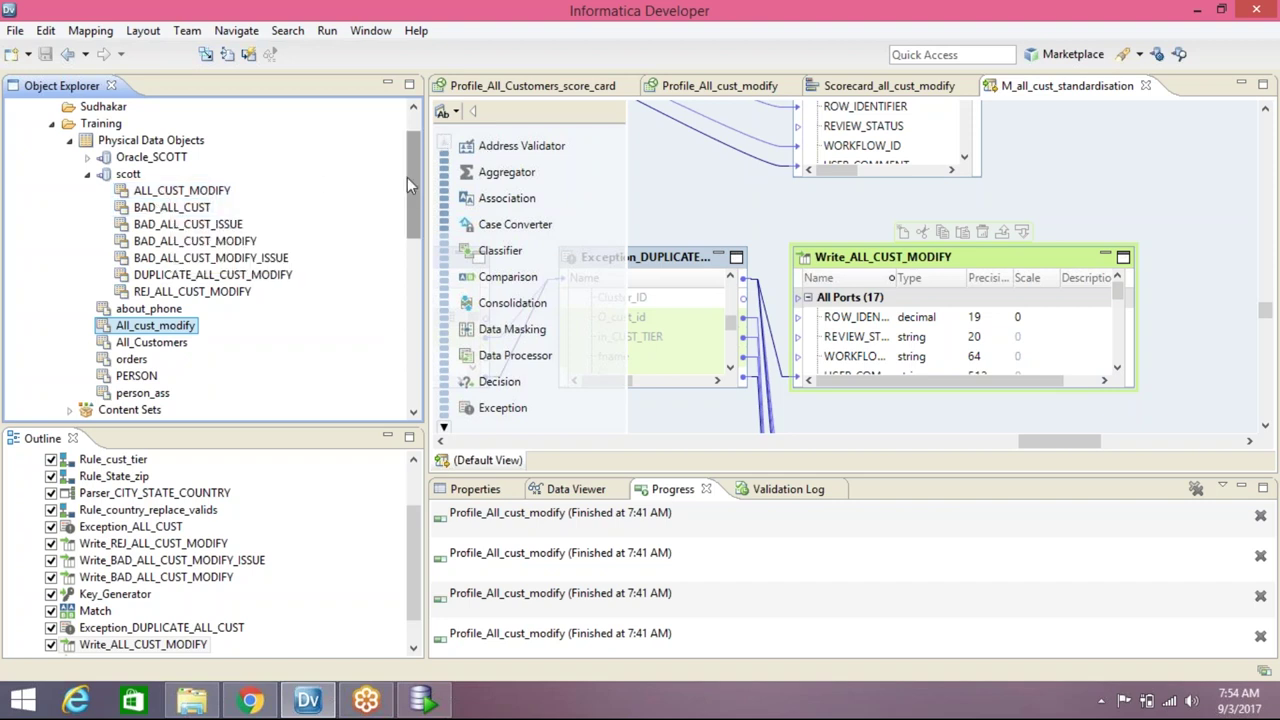
{"action": "right_click", "coordinate": [179, 195]}
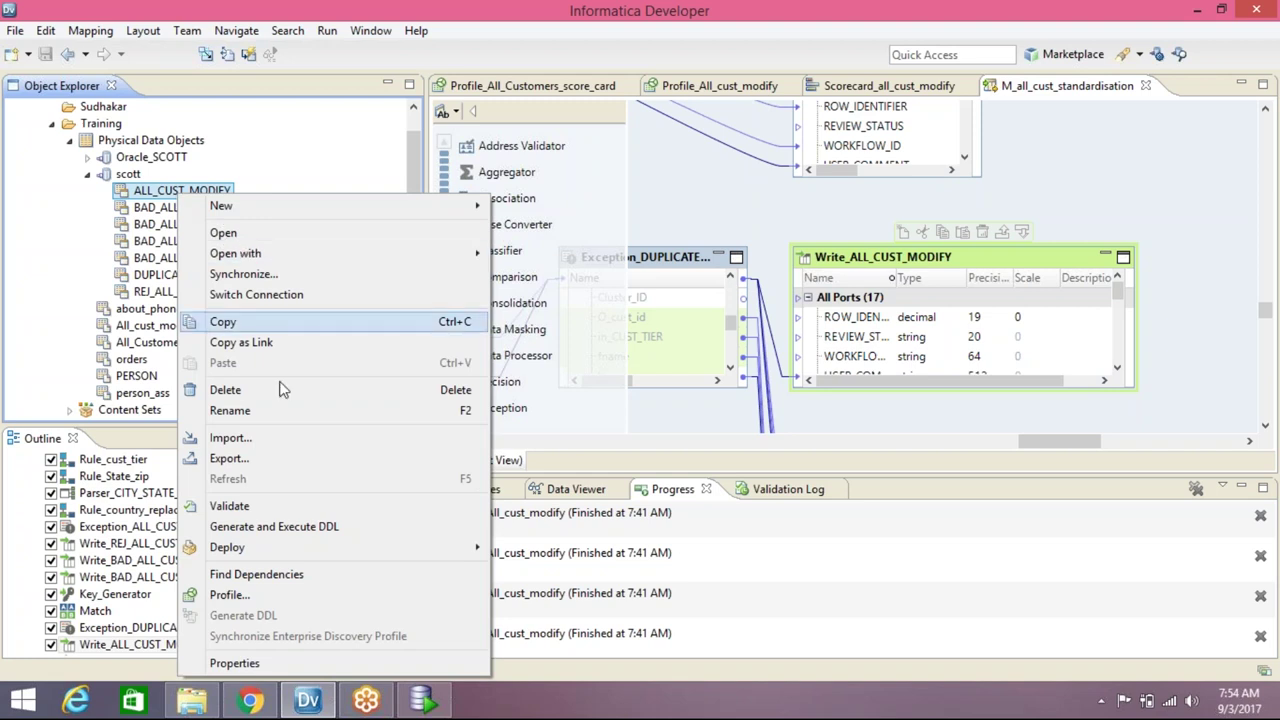
{"action": "left_click", "coordinate": [255, 596]}
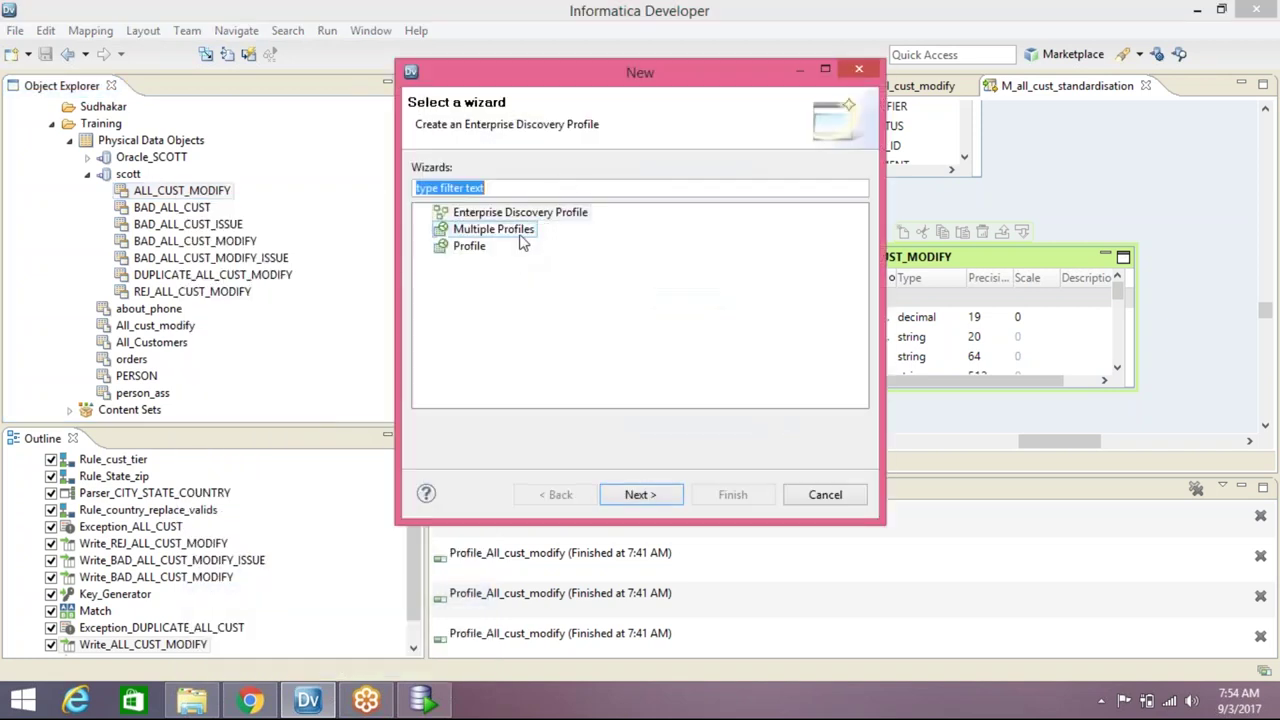
Choose a single-object Profile named Profile_ALL_CUST_MODIFY_score_card and continue to the profiling options
{"action": "left_click", "coordinate": [478, 250]}
{"action": "left_click", "coordinate": [657, 497]}
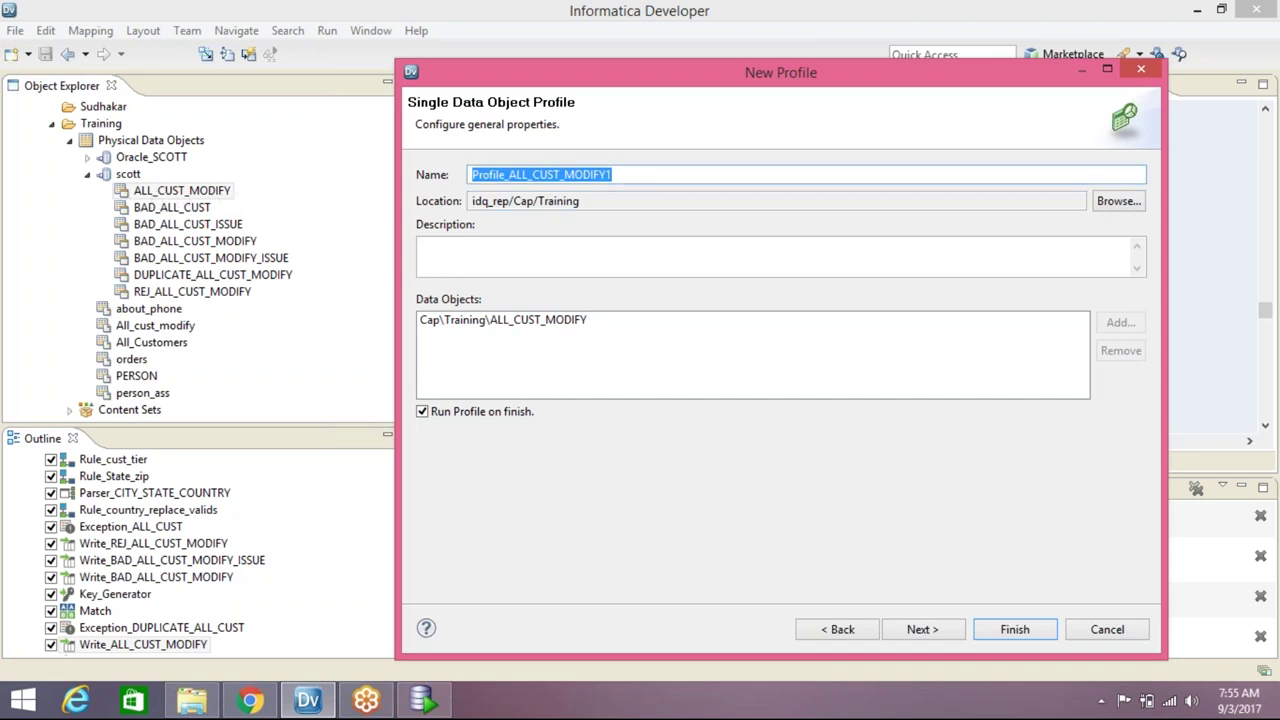
{"action": "left_click", "coordinate": [612, 175]}
{"action": "key", "text": "BackSpace"}
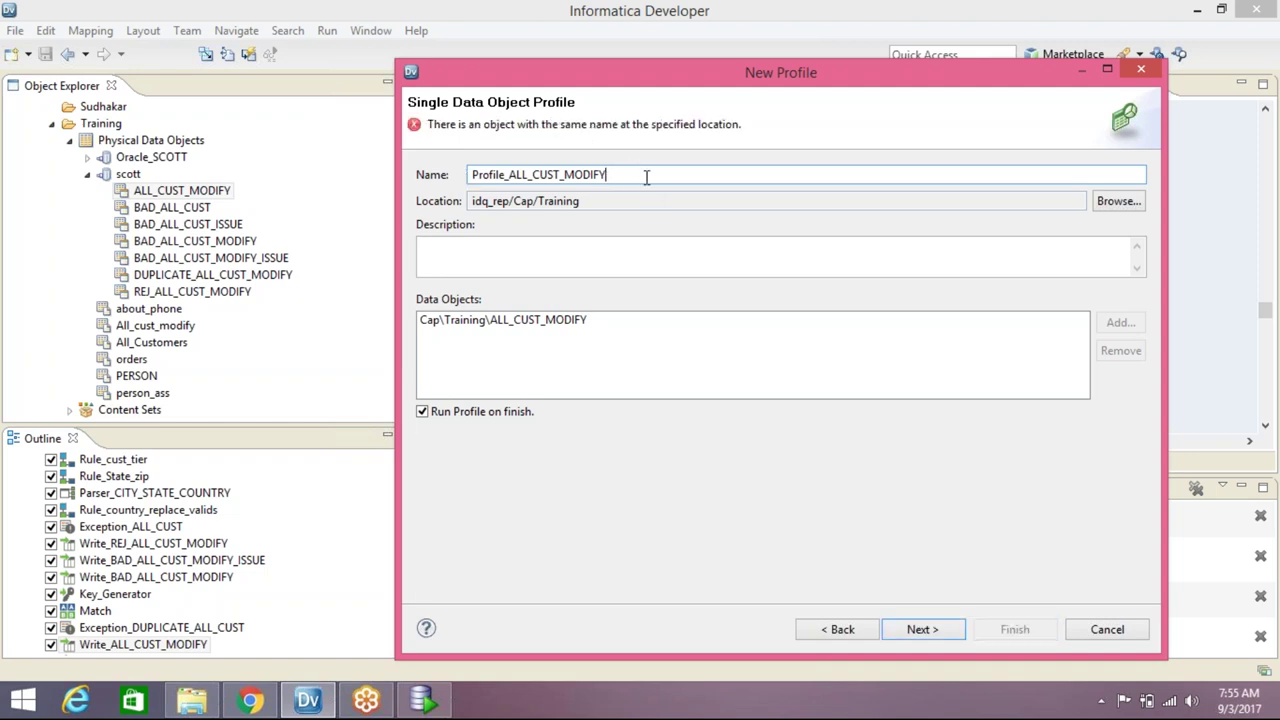
{"action": "type", "text": "_score_card"}
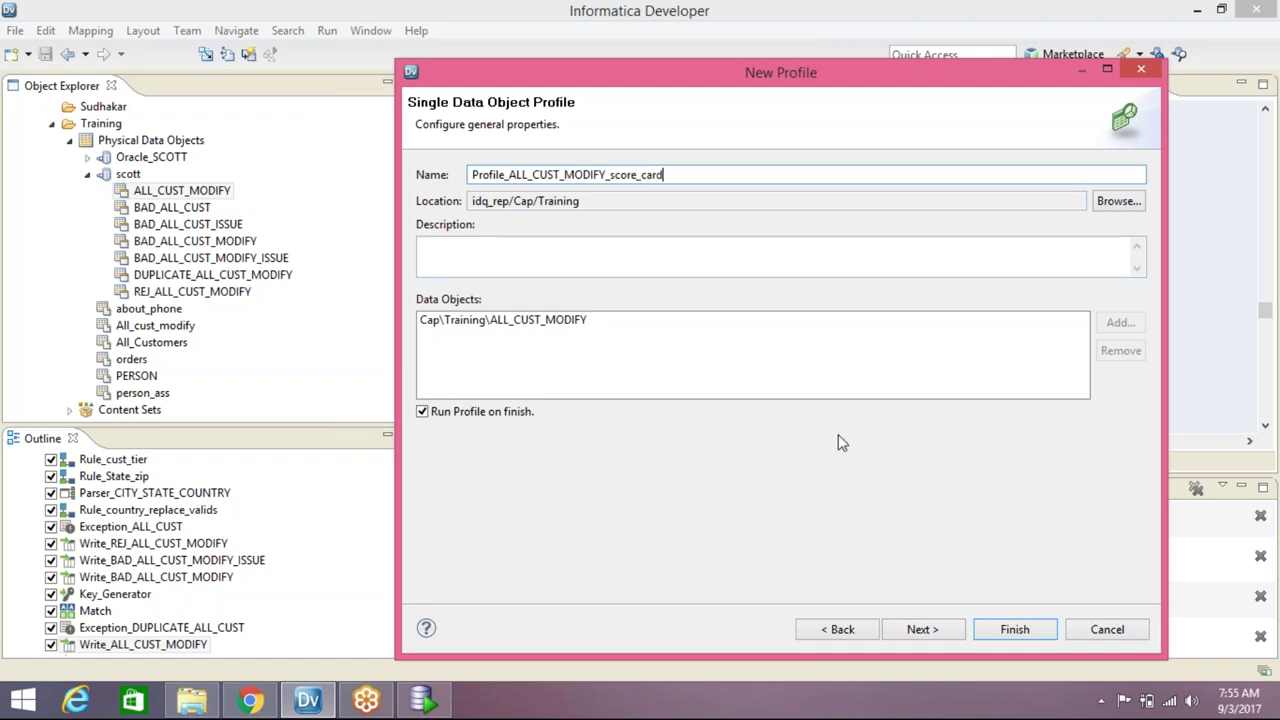
{"action": "left_click", "coordinate": [940, 630]}
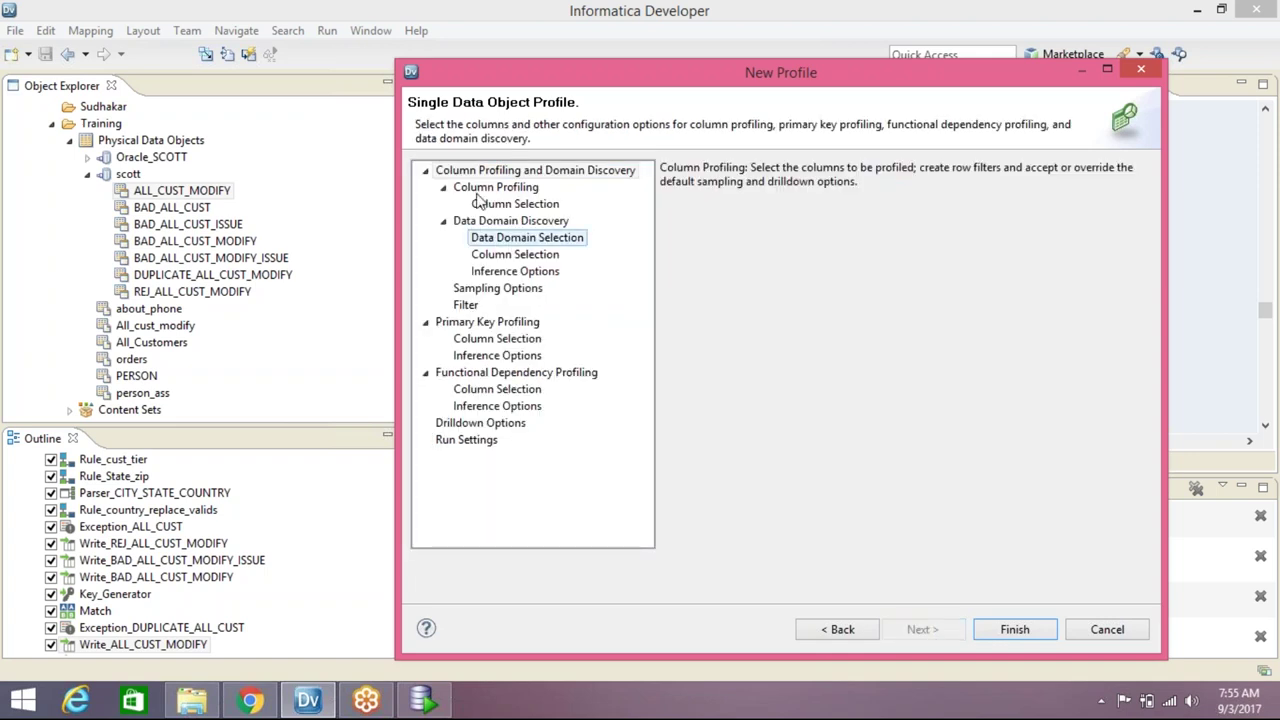
Clear all columns, include FNAME, O_CUST_ID and IN_CUST_TIER, and exclude ROW_IDENTIFIER
{"action": "left_click", "coordinate": [512, 204]}
{"action": "left_click", "coordinate": [700, 233]}
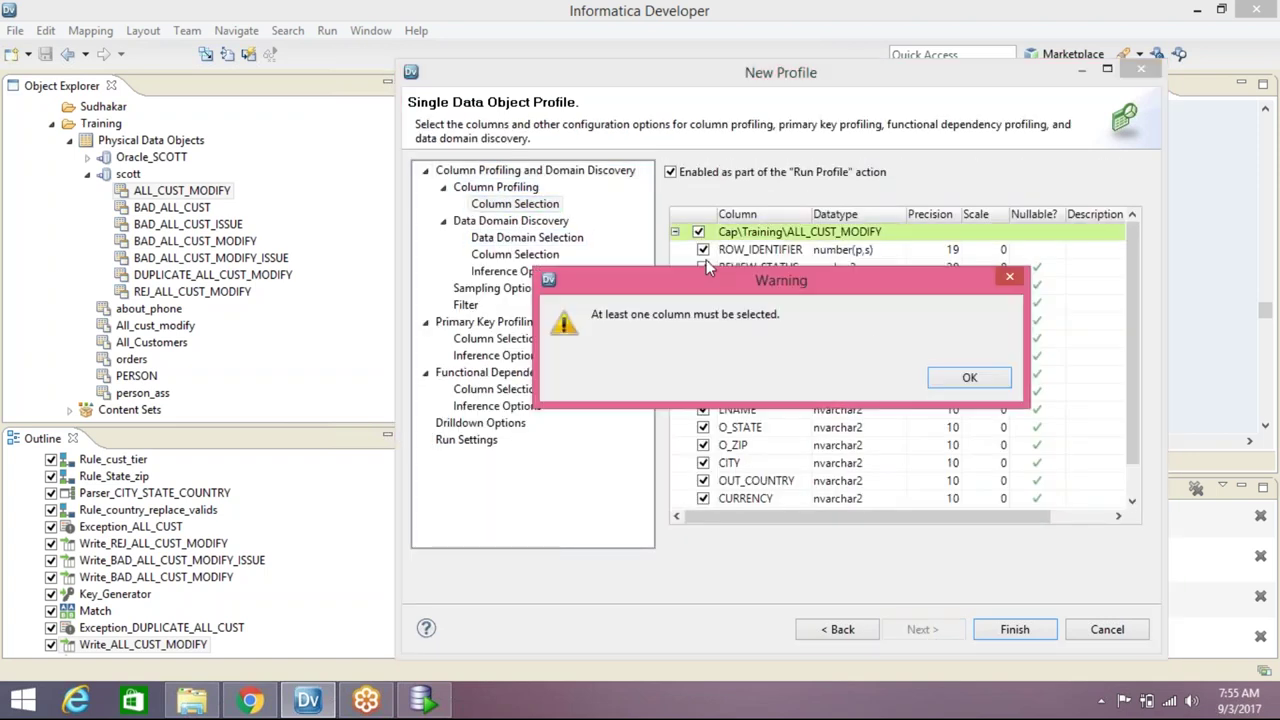
{"action": "left_click", "coordinate": [976, 381]}
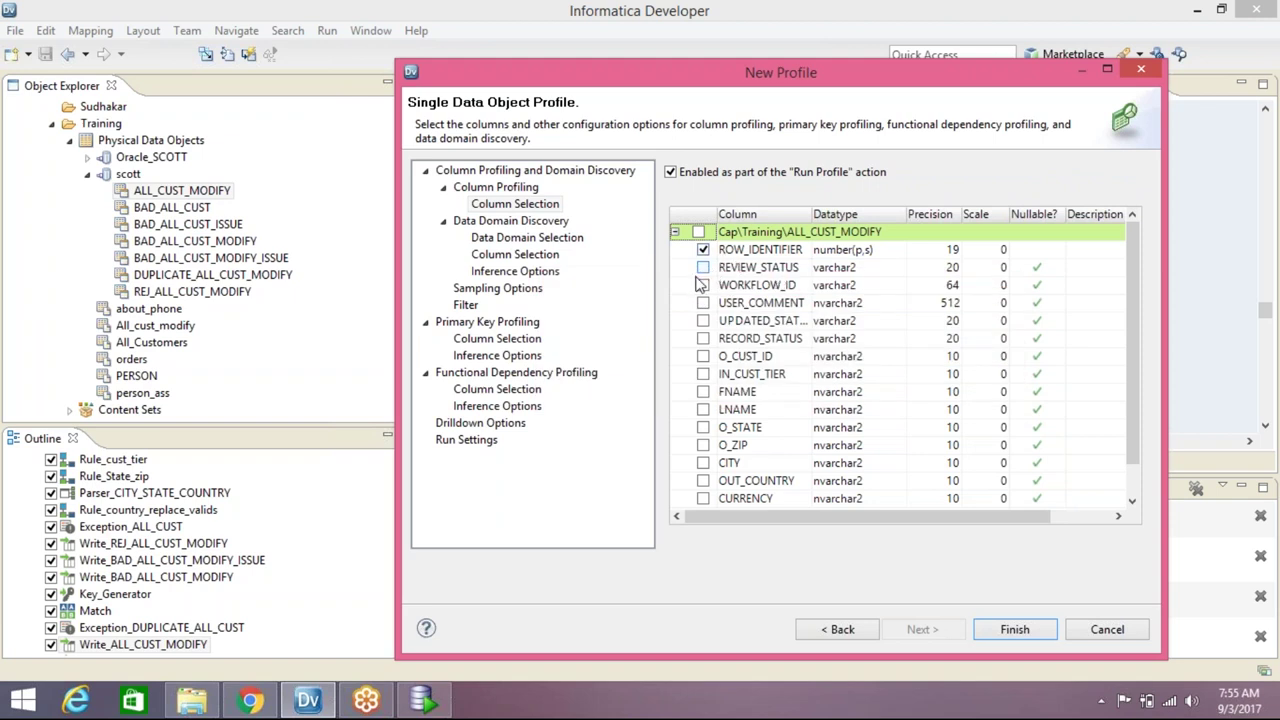
{"action": "left_click", "coordinate": [703, 392]}
{"action": "left_click", "coordinate": [703, 357]}
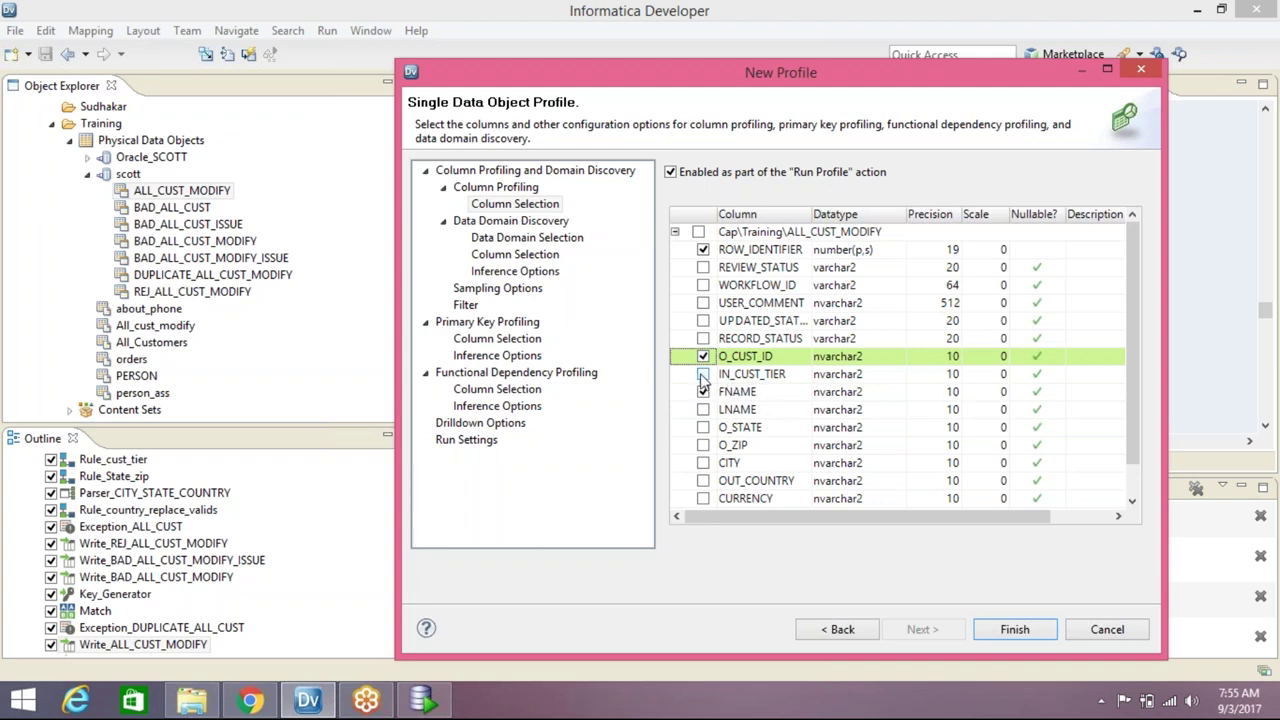
{"action": "left_click", "coordinate": [703, 376]}
{"action": "left_click", "coordinate": [703, 250]}
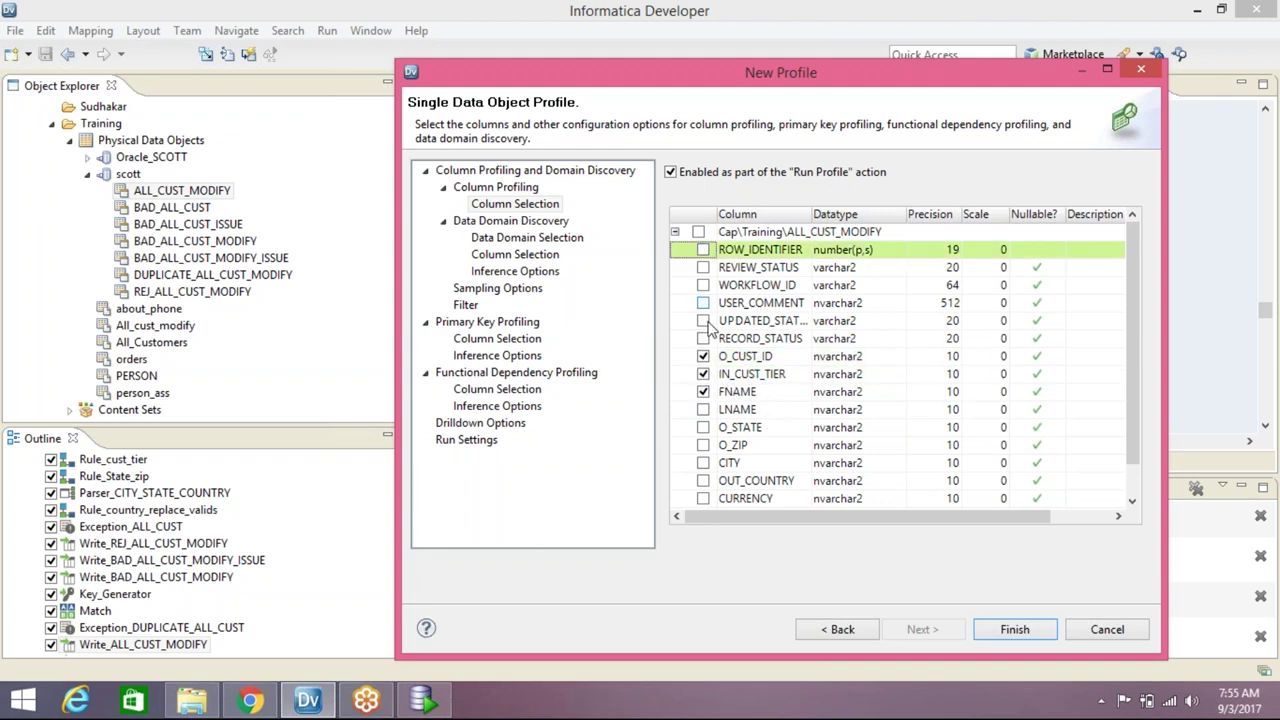
Include LNAME, O_STATE, O_ZIP, CITY, OUT_COUNTRY, CURRENCY, STATUS and MISCDATE, then finish the profile
{"action": "left_click", "coordinate": [703, 410]}
{"action": "left_click", "coordinate": [703, 427]}
{"action": "left_click", "coordinate": [703, 445]}
{"action": "left_click", "coordinate": [703, 463]}
{"action": "scroll", "coordinate": [703, 463], "scroll_direction": "down", "scroll_amount": 1}
{"action": "left_click", "coordinate": [703, 445]}
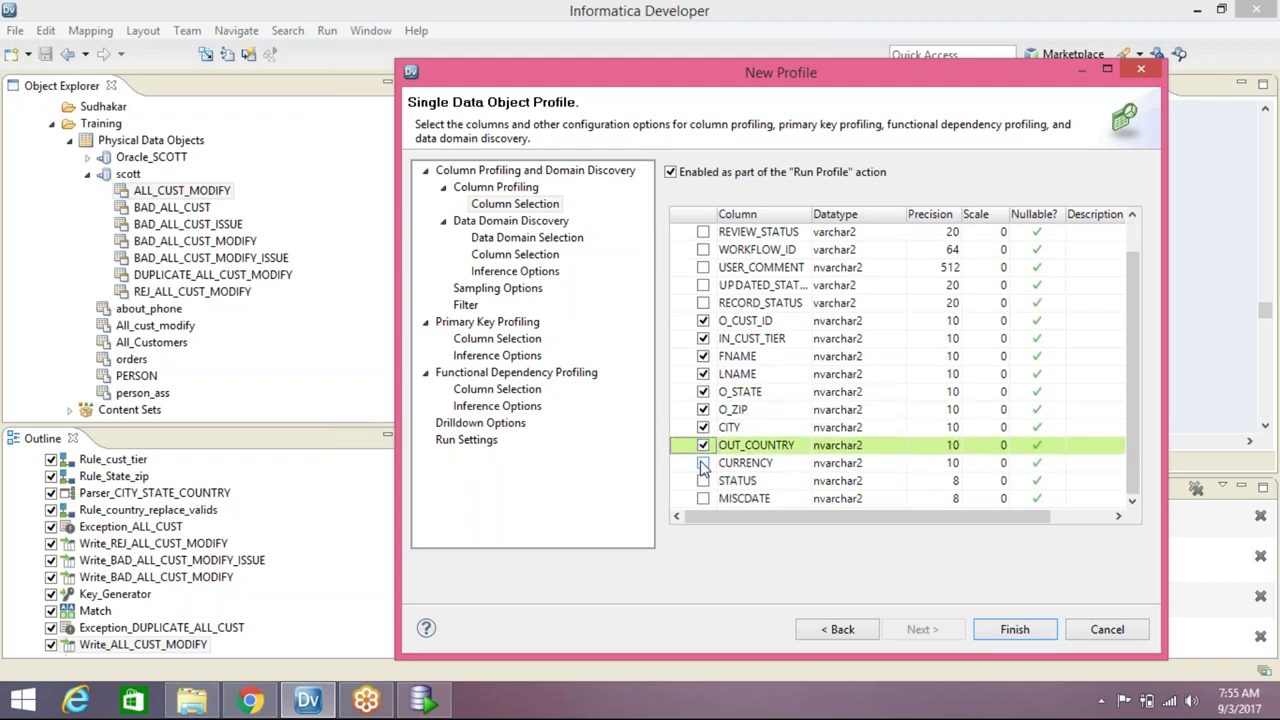
{"action": "left_click", "coordinate": [704, 464]}
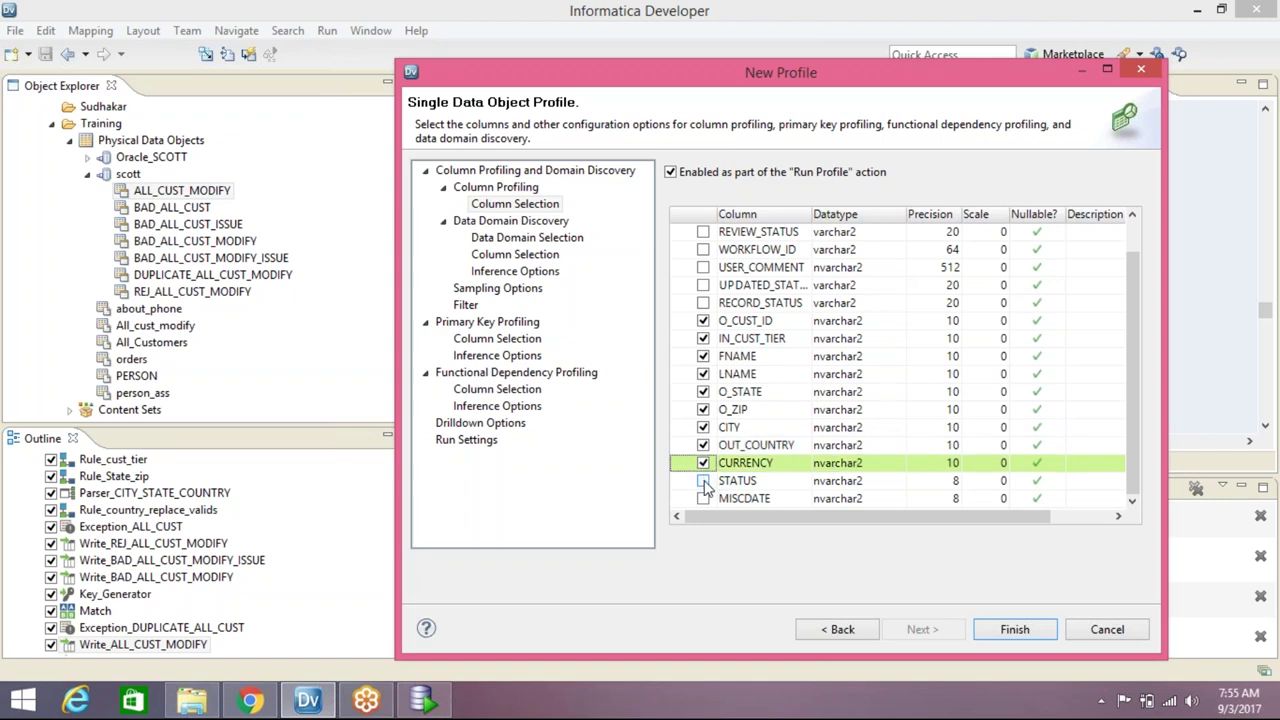
{"action": "left_click", "coordinate": [703, 481]}
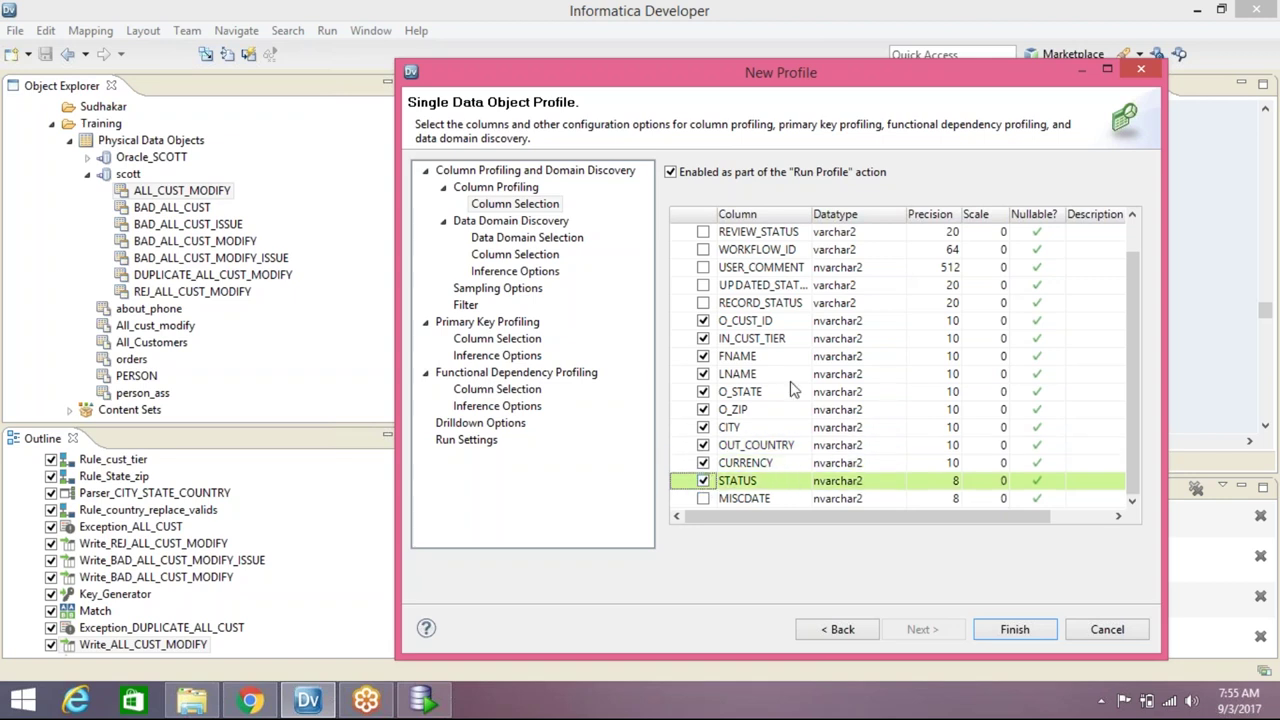
{"action": "left_click", "coordinate": [703, 499]}
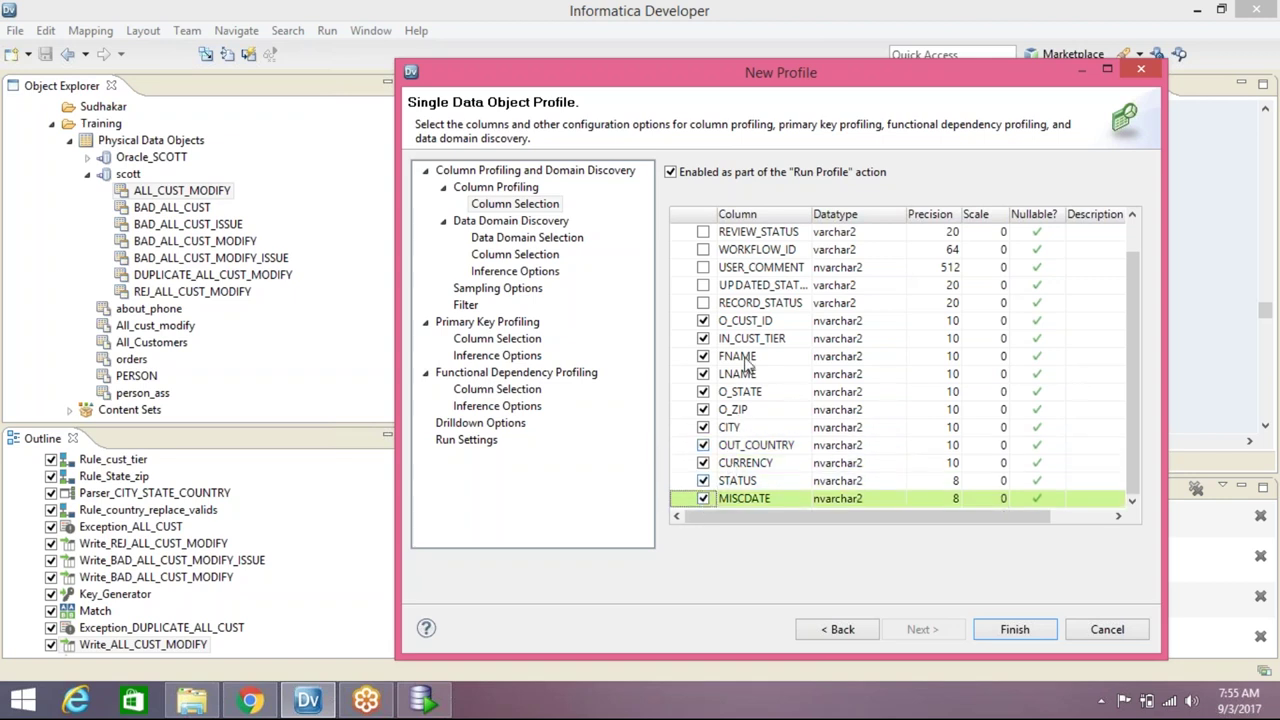
{"action": "left_click", "coordinate": [1015, 629]}
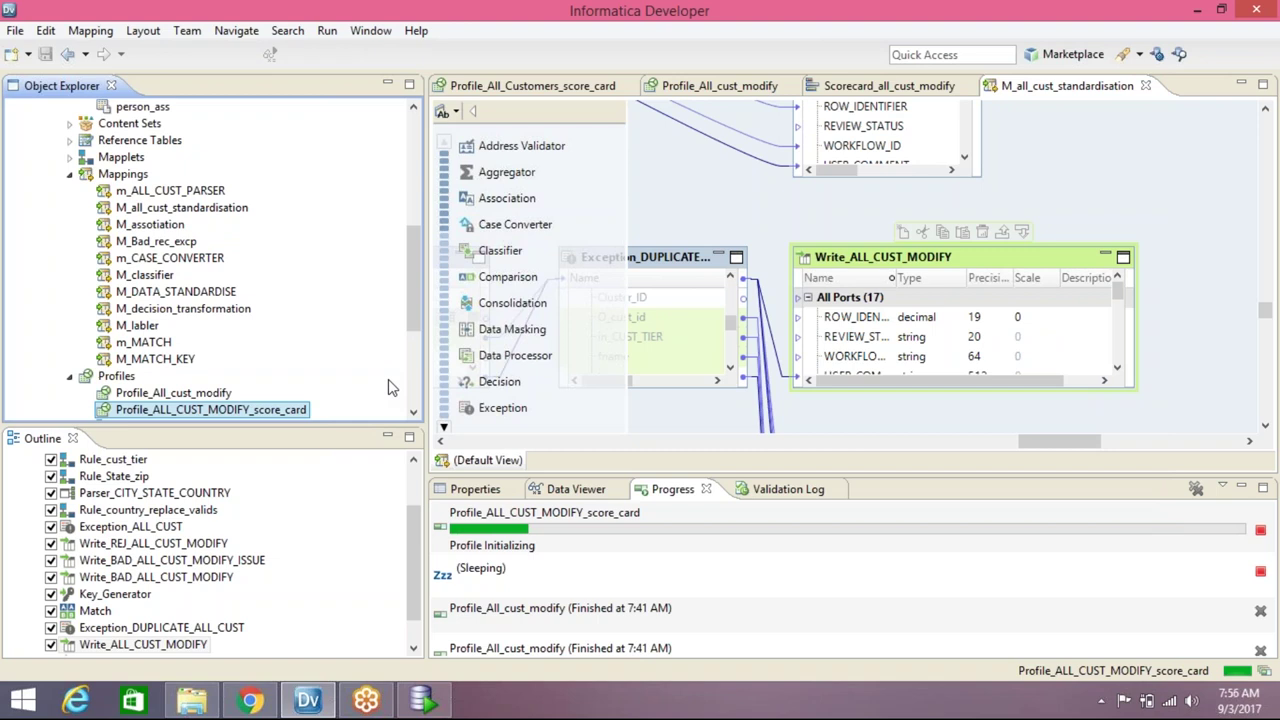
Open the profile's column profiling results and check the O_CUST_ID, IN_CUST_TIER and FNAME details
{"action": "double_click", "coordinate": [390, 388]}
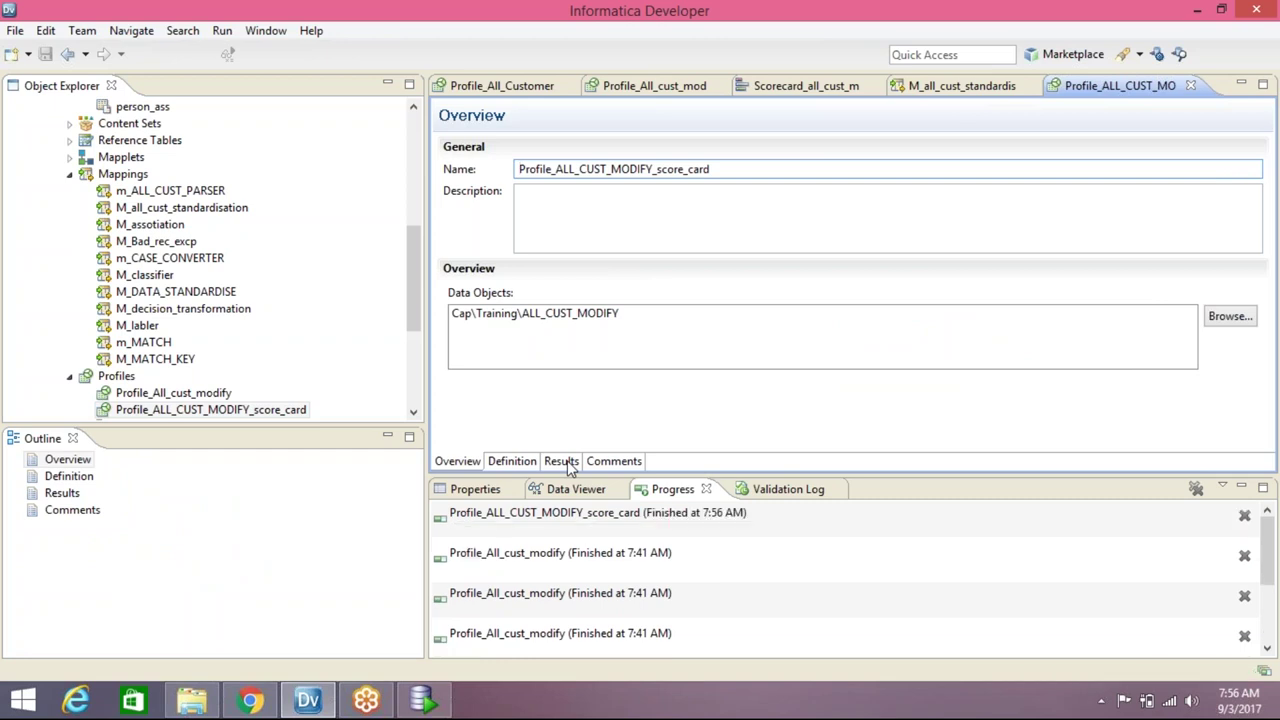
{"action": "left_click", "coordinate": [565, 463]}
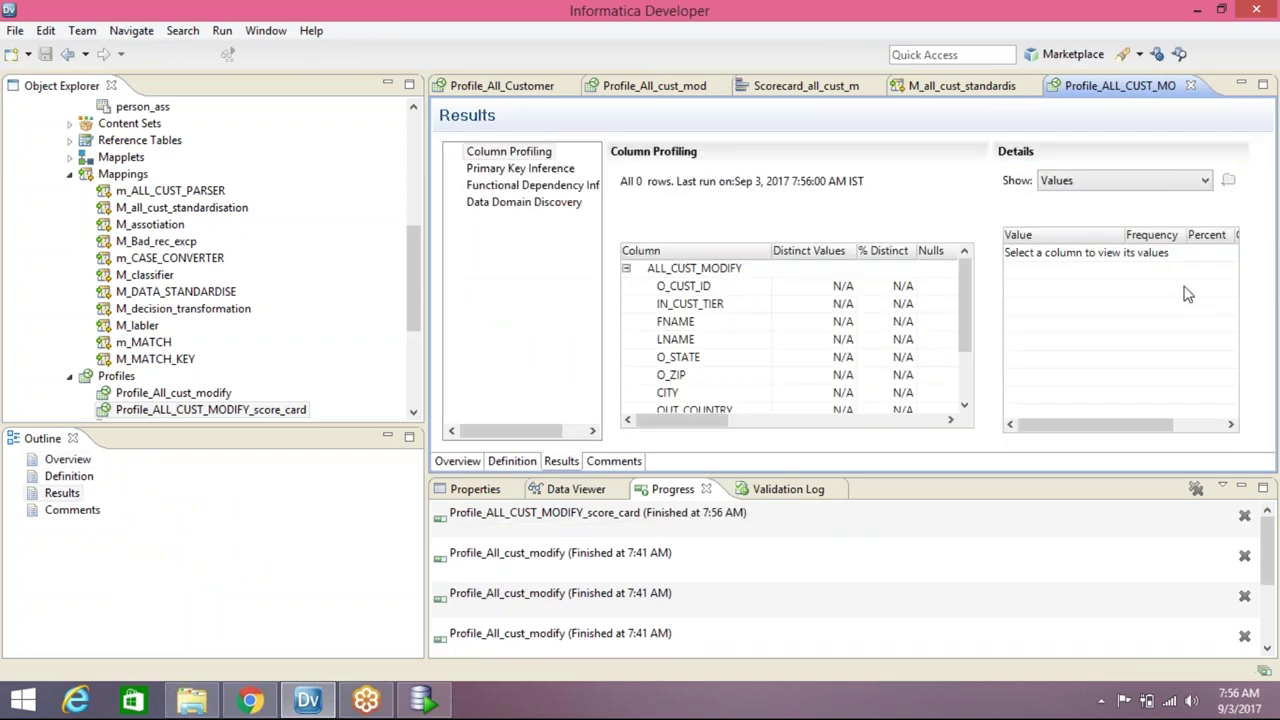
{"action": "left_click", "coordinate": [705, 289]}
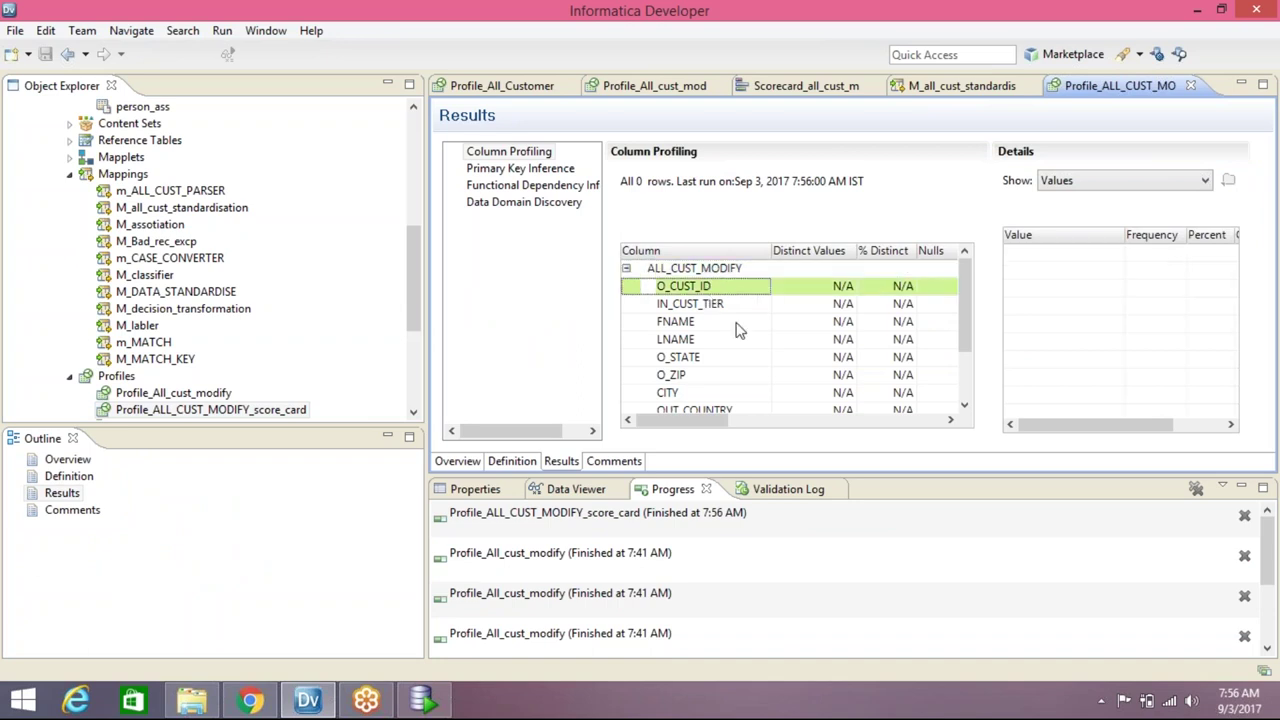
{"action": "left_click", "coordinate": [686, 305]}
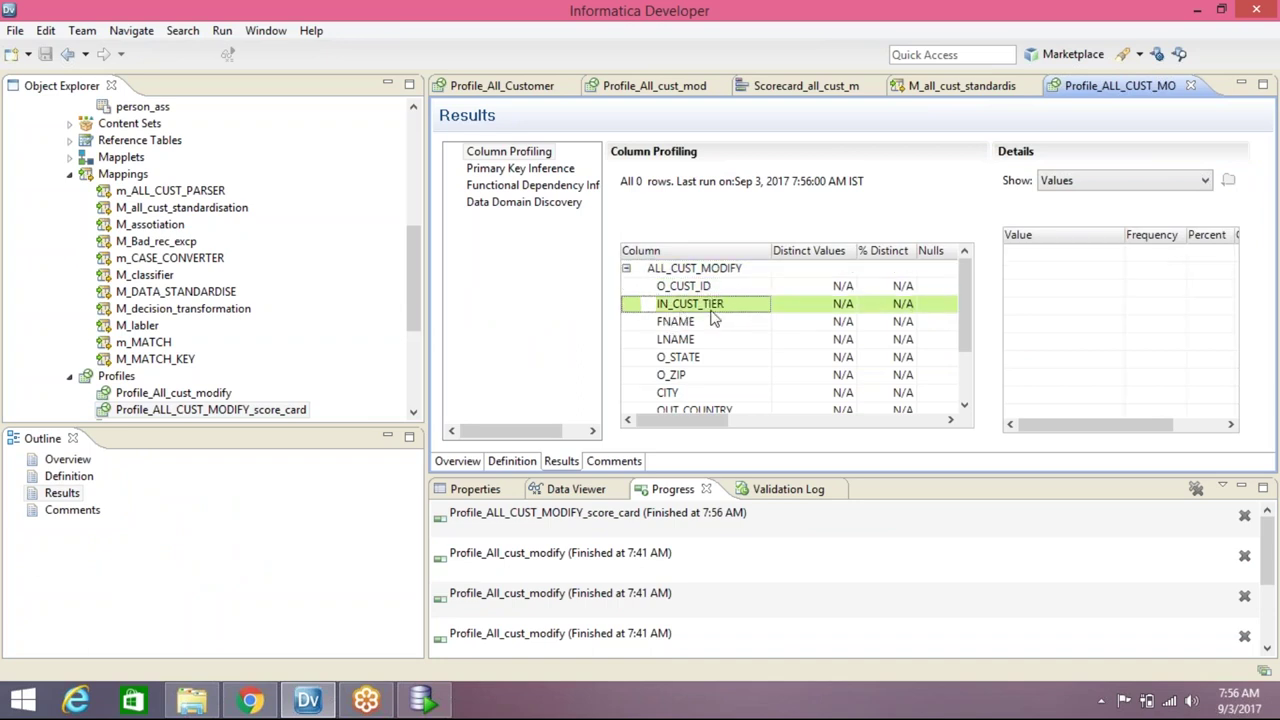
{"action": "left_click", "coordinate": [672, 322]}
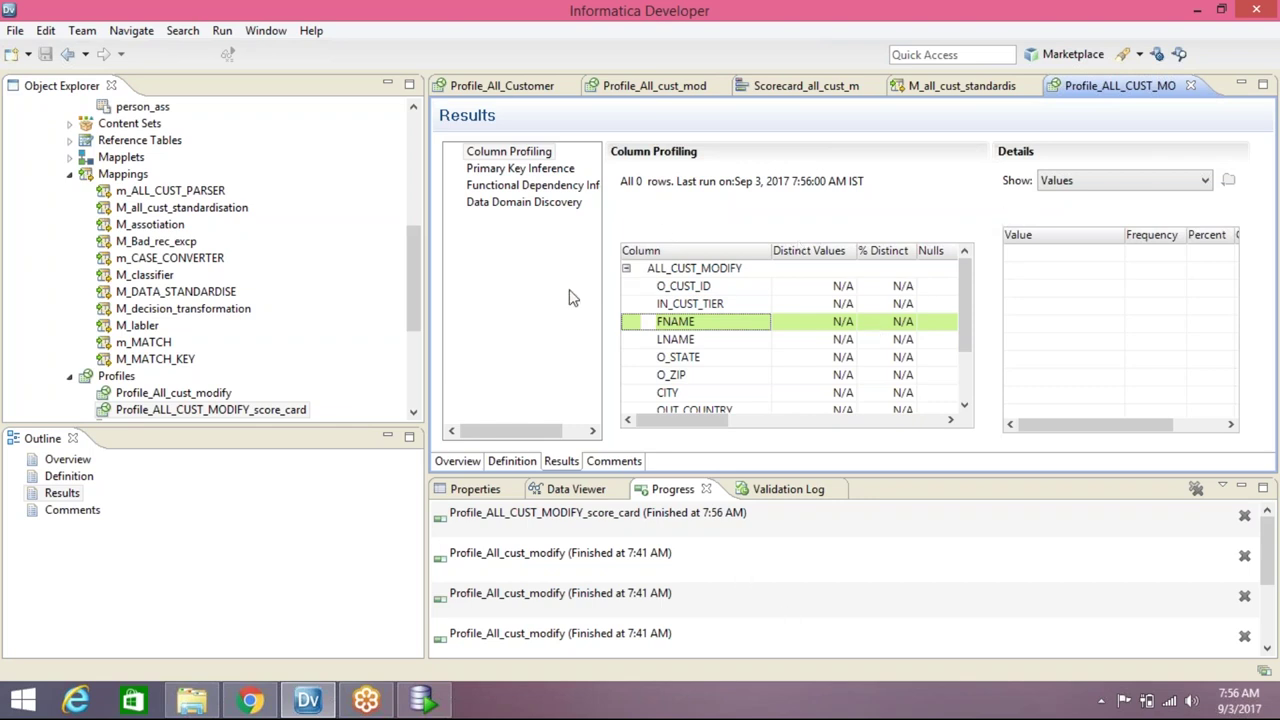
{"action": "left_click_drag", "start_coordinate": [410, 276], "coordinate": [417, 348]}
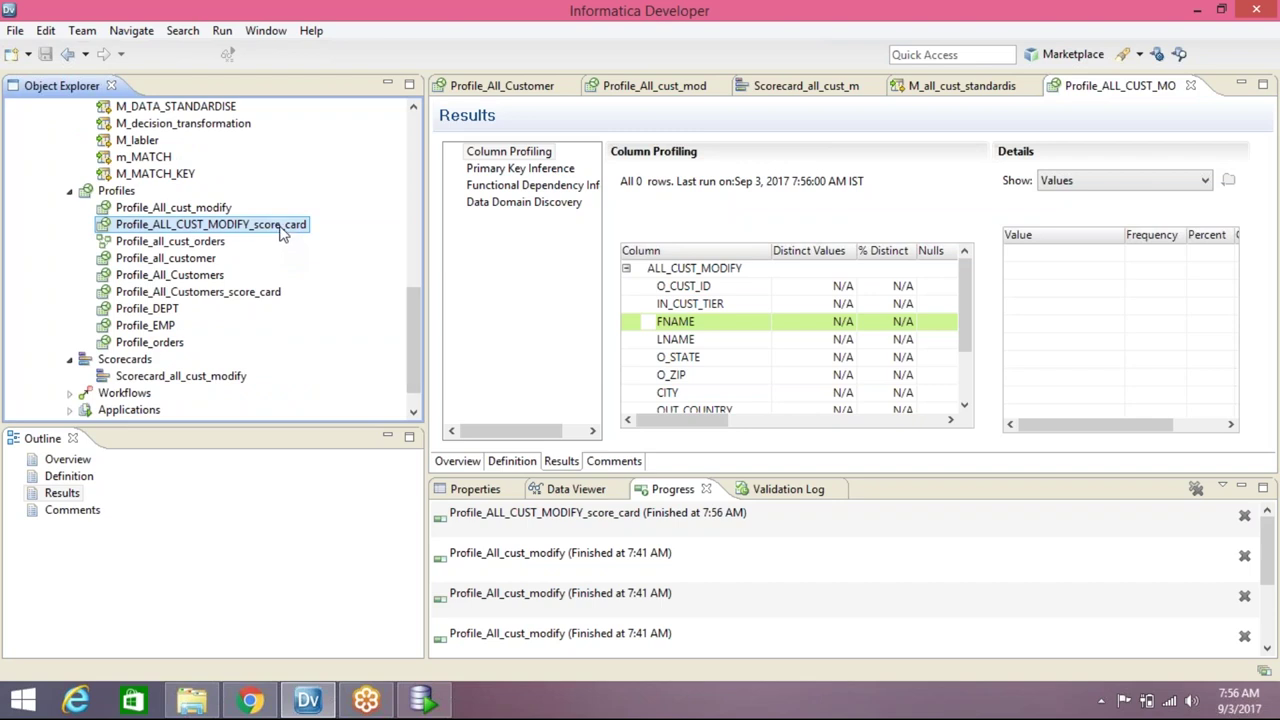
Create a new scorecard from the profile, name it Scorecard_all_cust_modify_scott, and continue to column selection
{"action": "right_click", "coordinate": [281, 231]}
{"action": "mouse_move", "coordinate": [362, 303]}
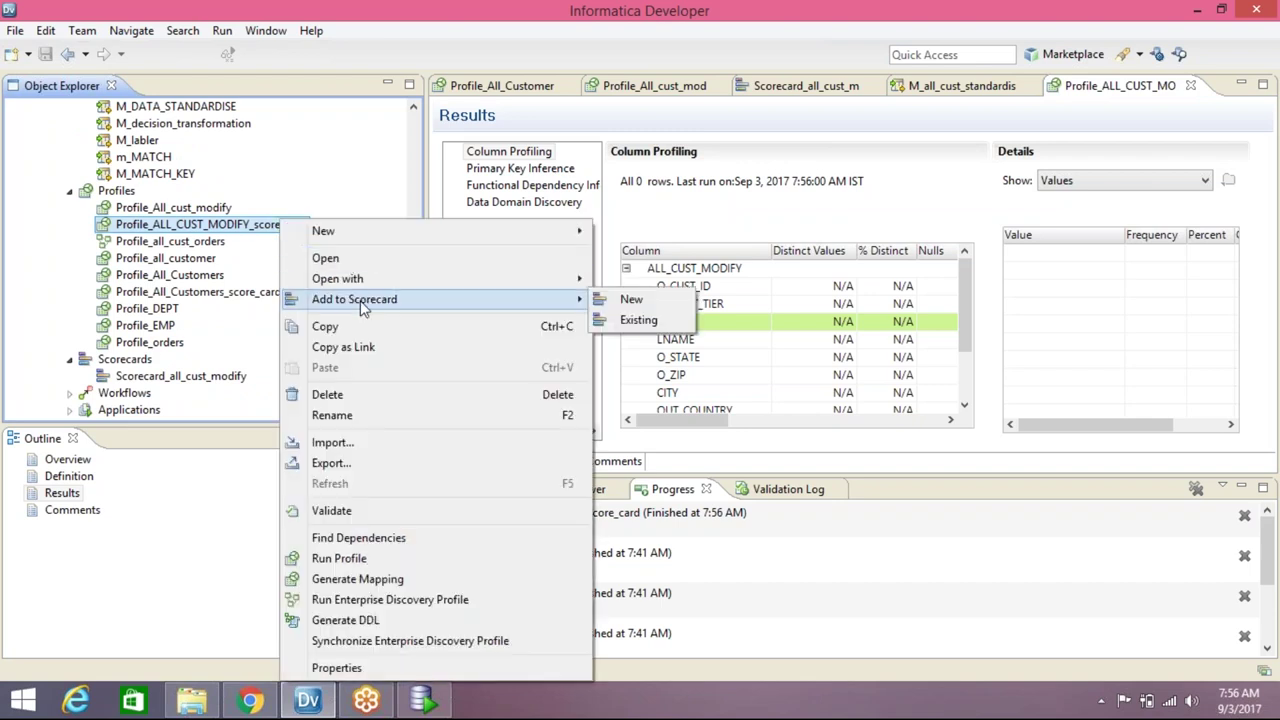
{"action": "left_click", "coordinate": [601, 304]}
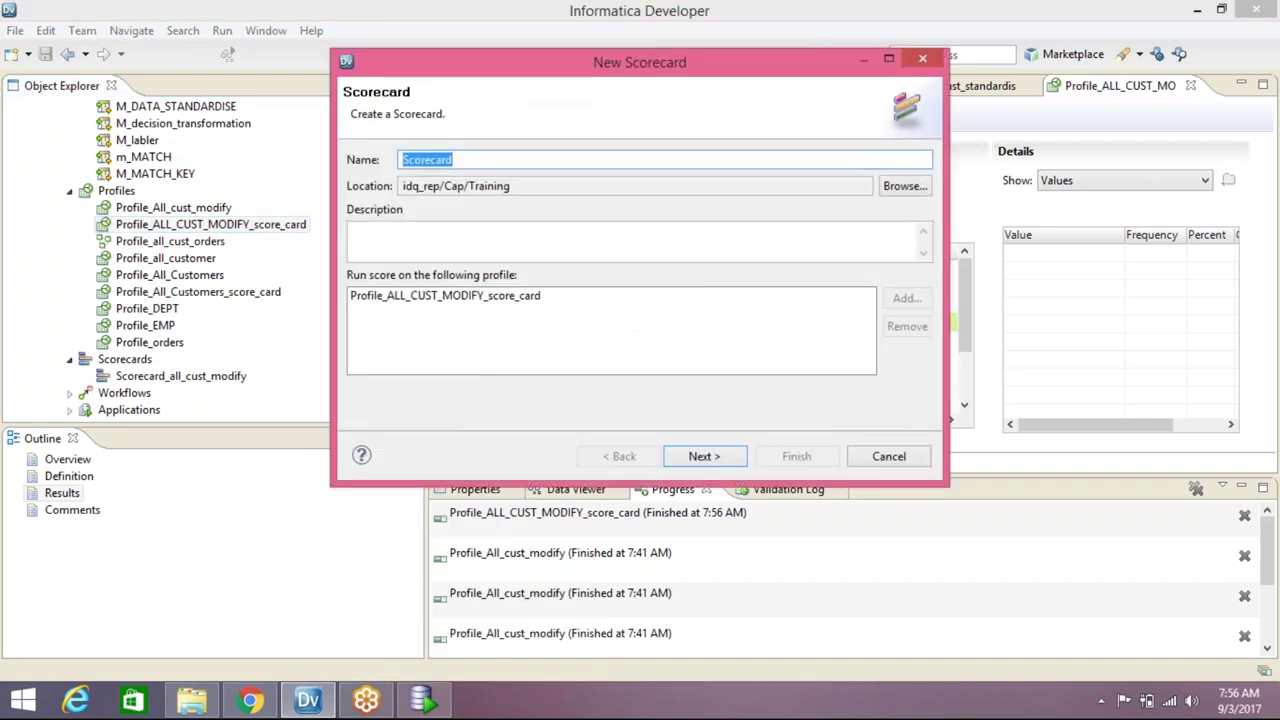
{"action": "left_click", "coordinate": [509, 163]}
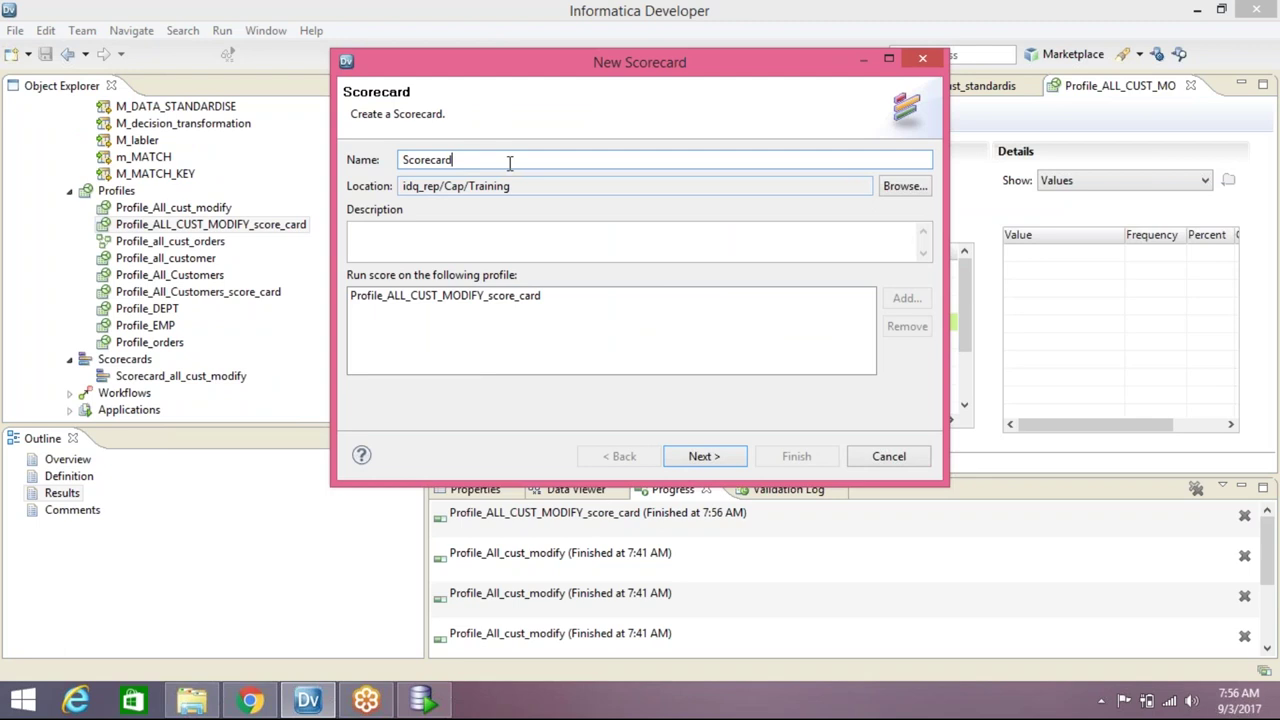
{"action": "left_click", "coordinate": [397, 305]}
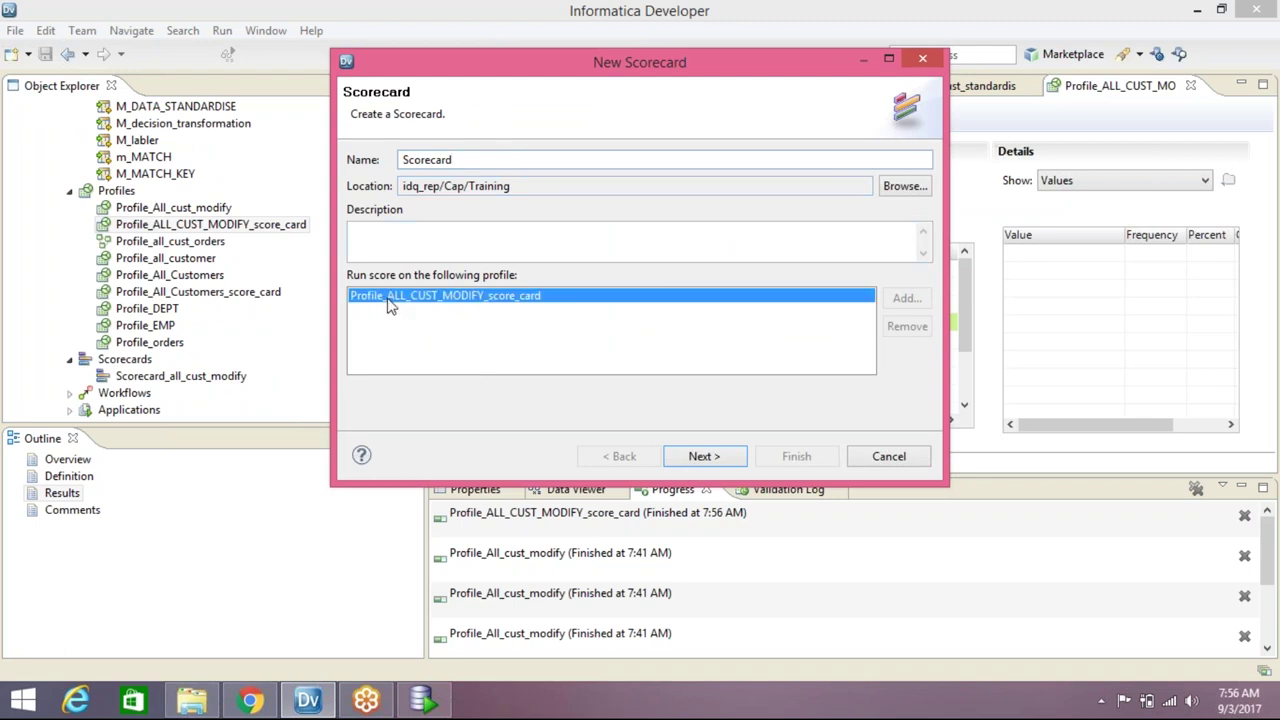
{"action": "left_click", "coordinate": [453, 160]}
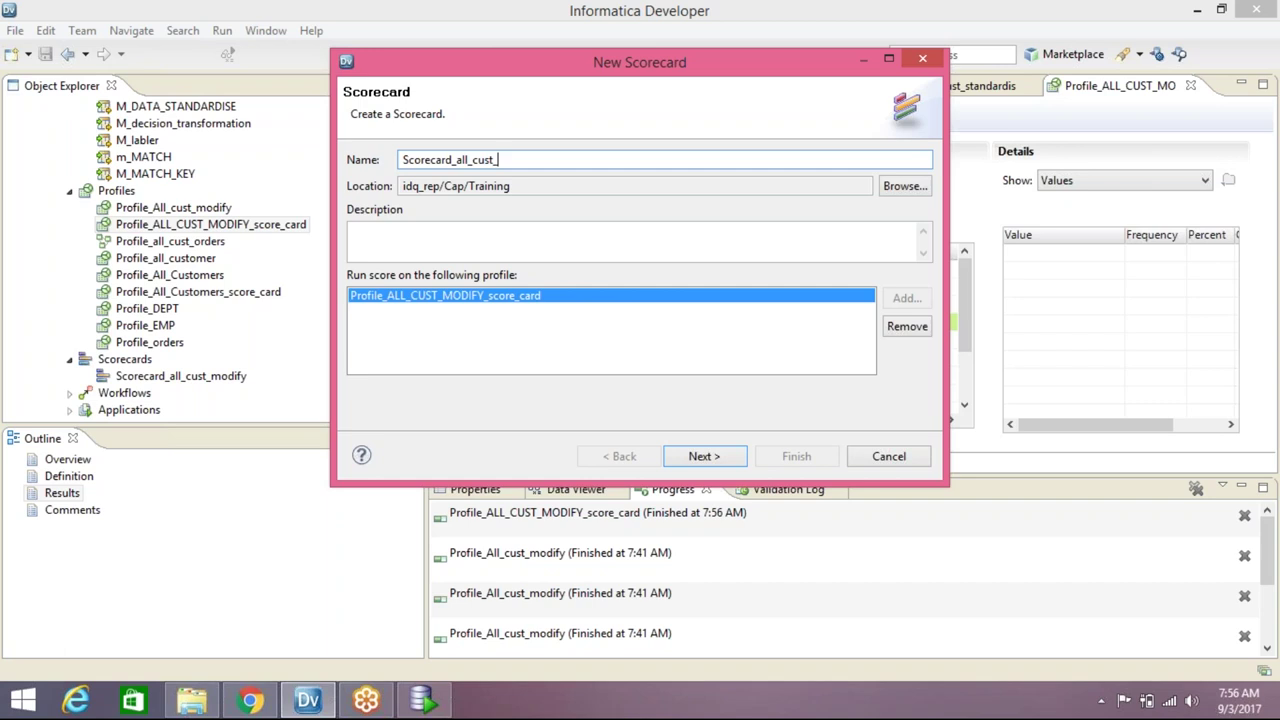
{"action": "type", "text": "_all_cust_modify"}
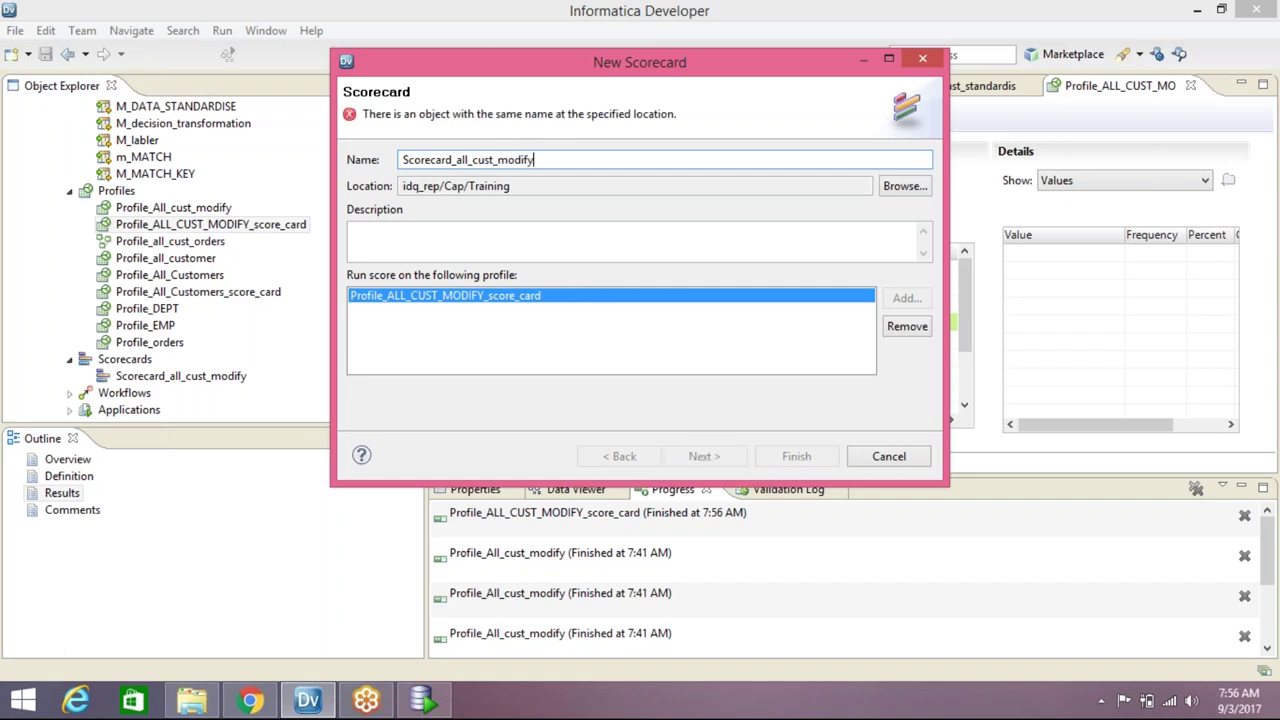
{"action": "type", "text": "_scott"}
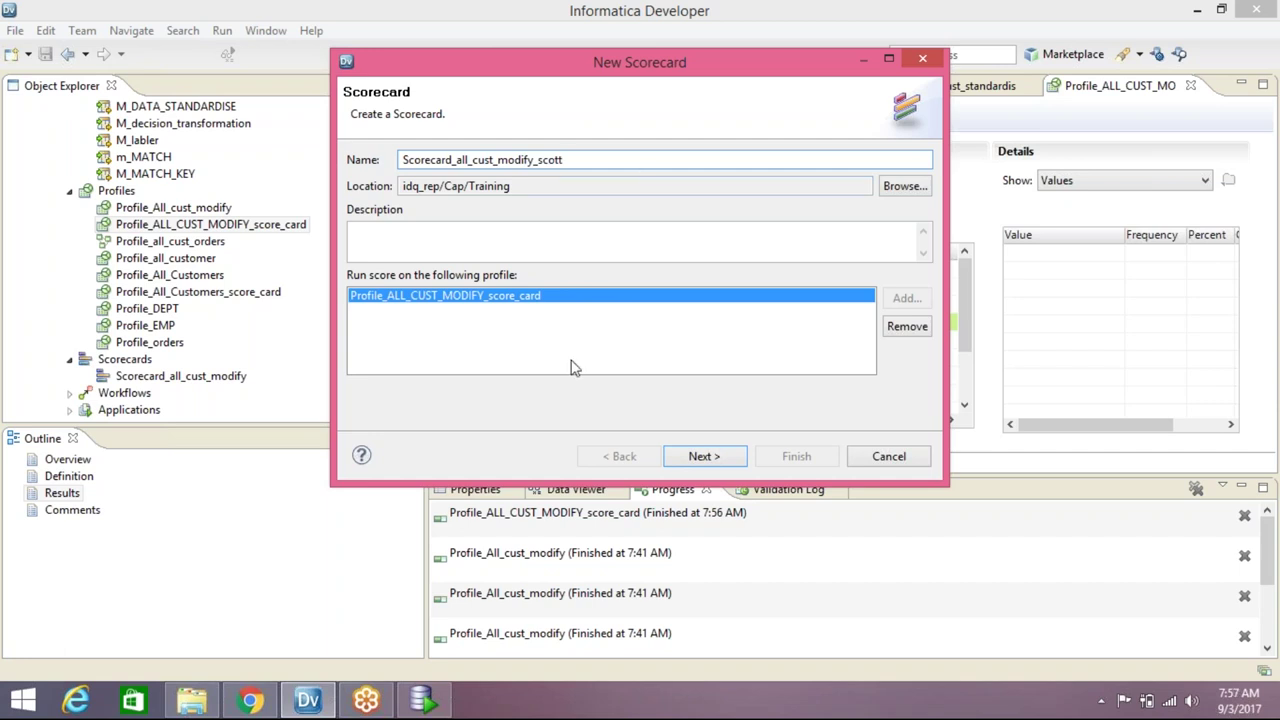
{"action": "left_click", "coordinate": [705, 456]}
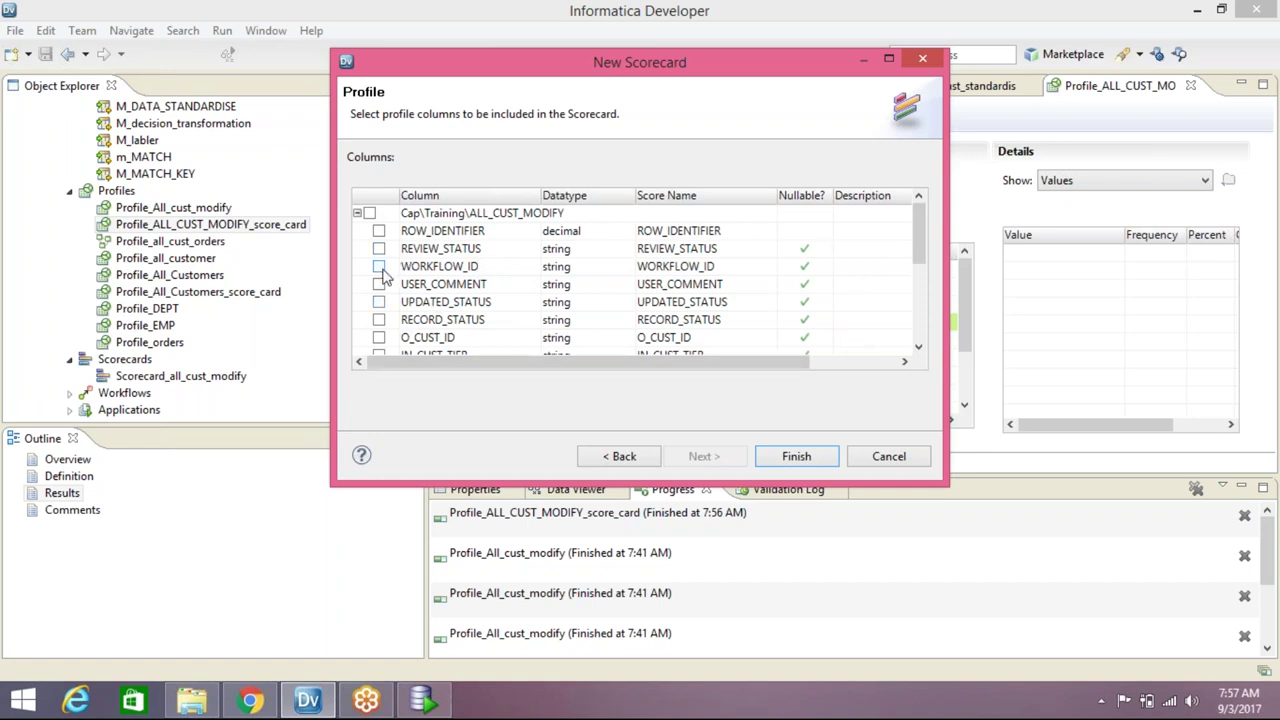
Enlarge the wizard, finish the scorecard, and inspect its LNAME, O_STATE and FNAME metrics
{"action": "left_click_drag", "start_coordinate": [920, 224], "coordinate": [922, 245]}
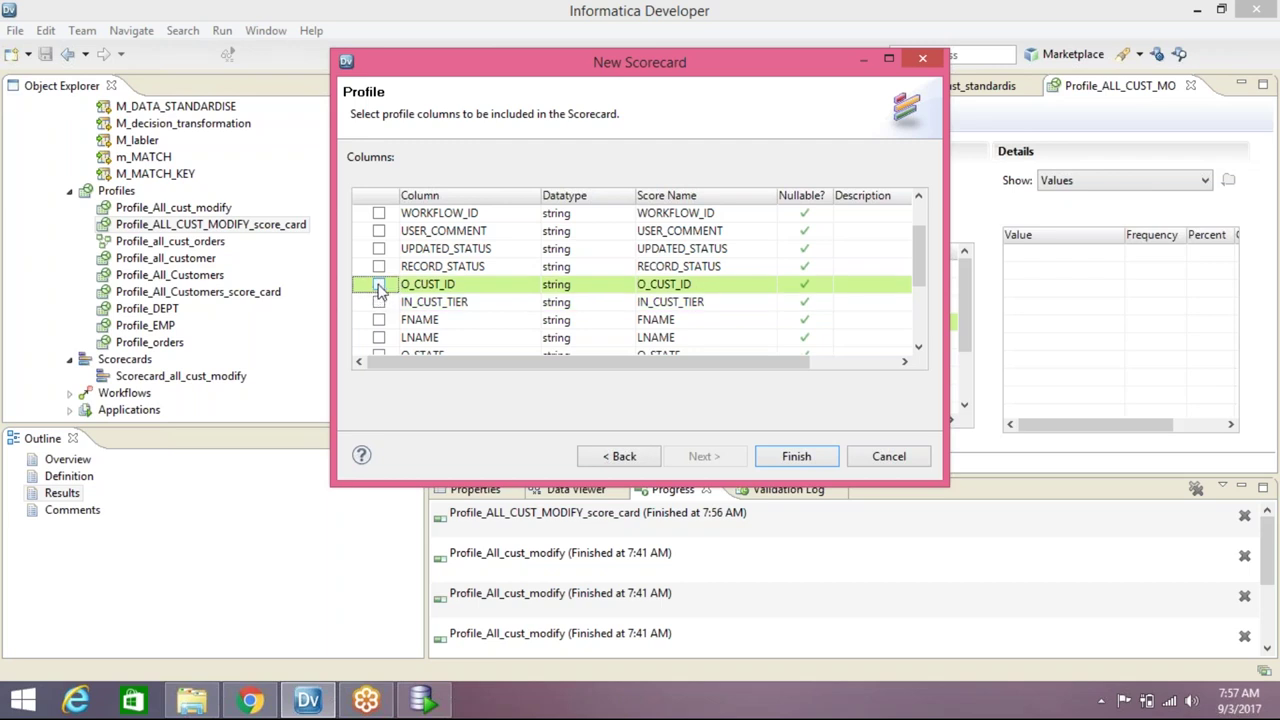
{"action": "left_click_drag", "start_coordinate": [412, 484], "coordinate": [397, 668]}
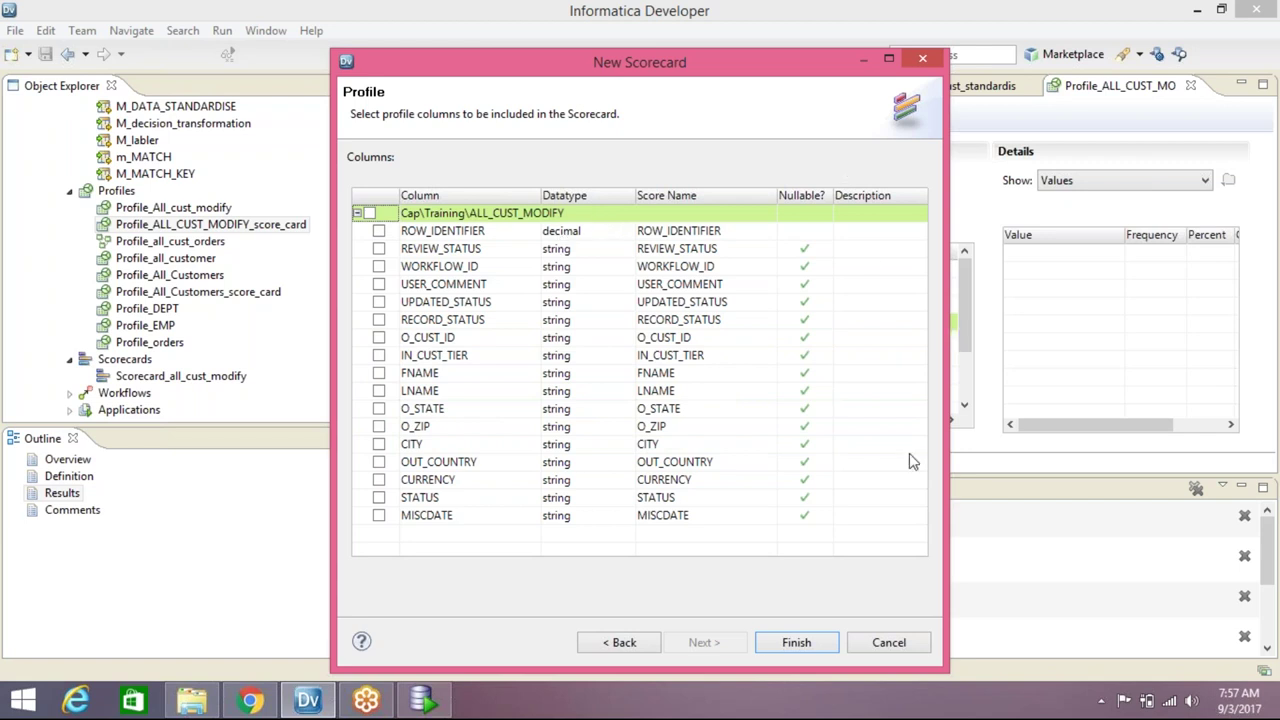
{"action": "left_click", "coordinate": [797, 643]}
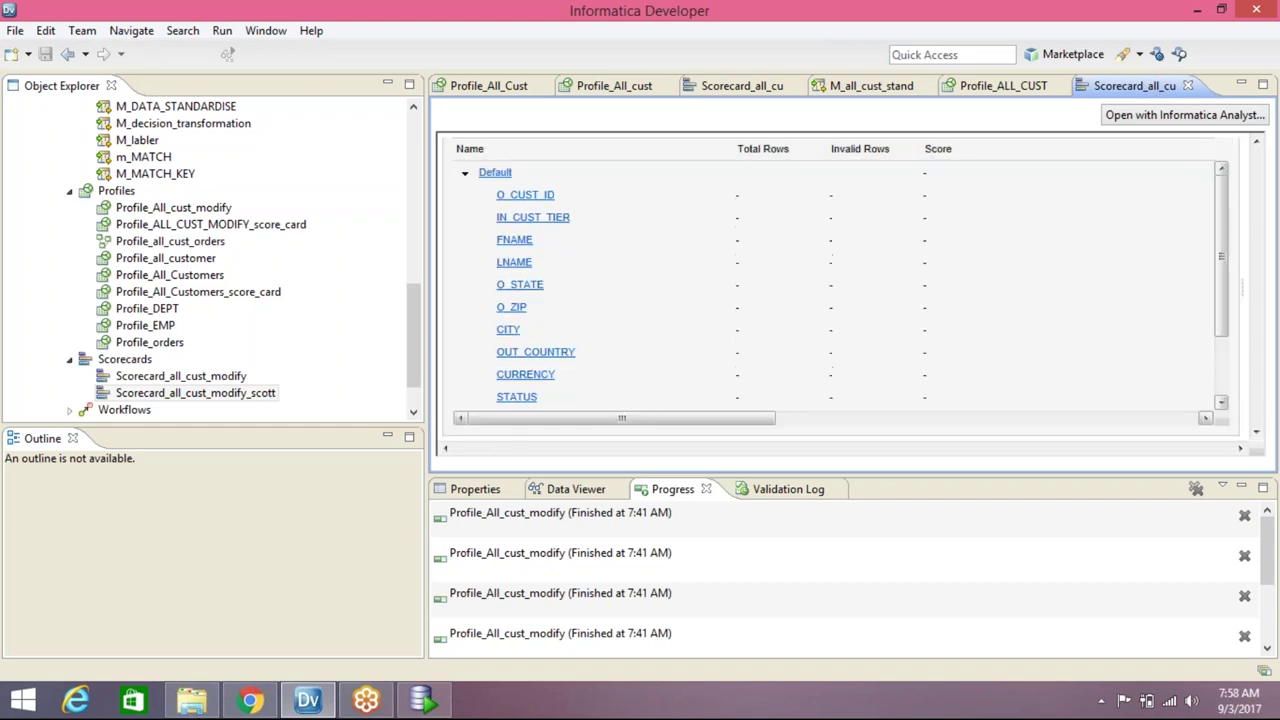
{"action": "left_click", "coordinate": [477, 262]}
{"action": "left_click", "coordinate": [591, 280]}
{"action": "left_click", "coordinate": [549, 239]}
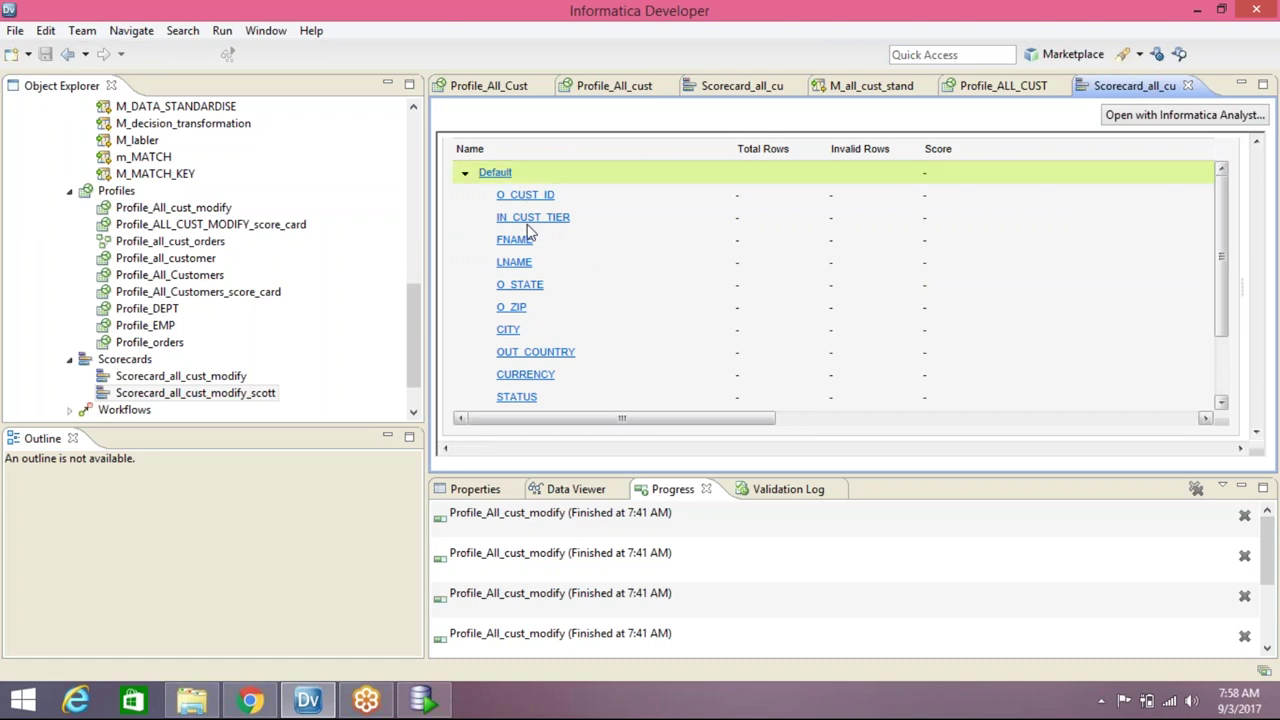
In Informatica Analyst, close the previous scorecard and open the Library asset list
{"action": "left_click", "coordinate": [250, 700]}
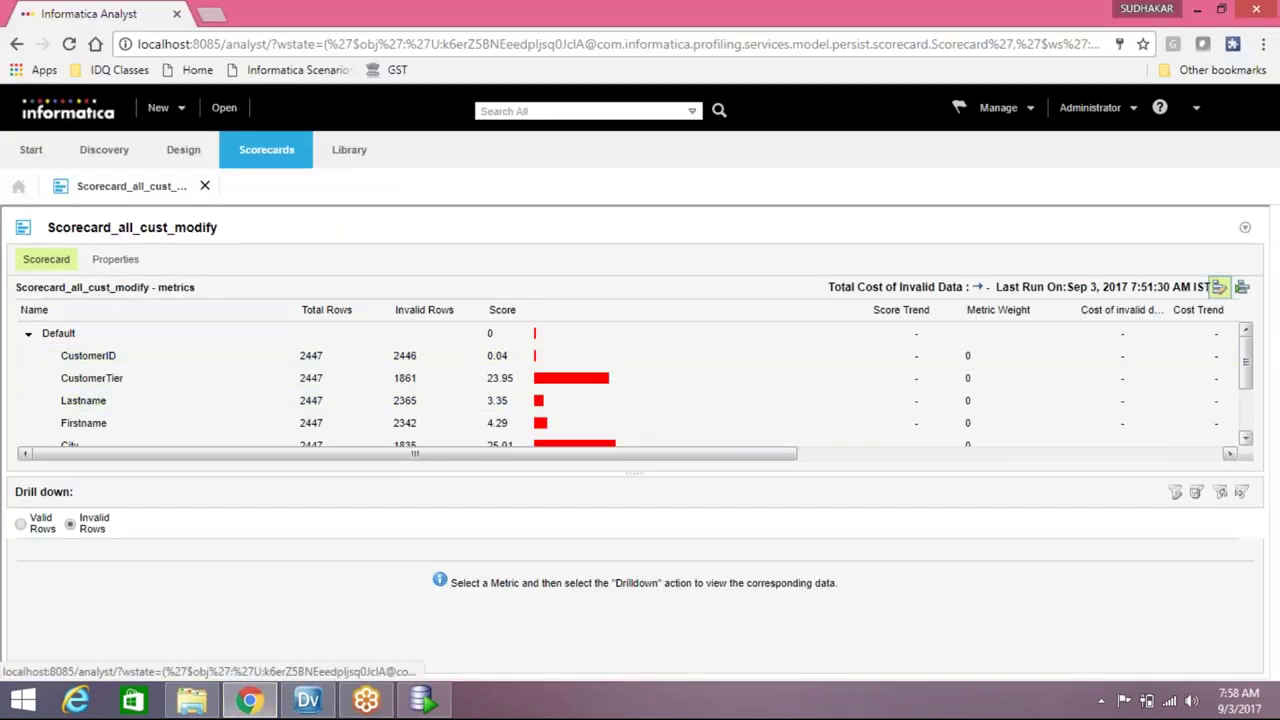
{"action": "left_click", "coordinate": [205, 188]}
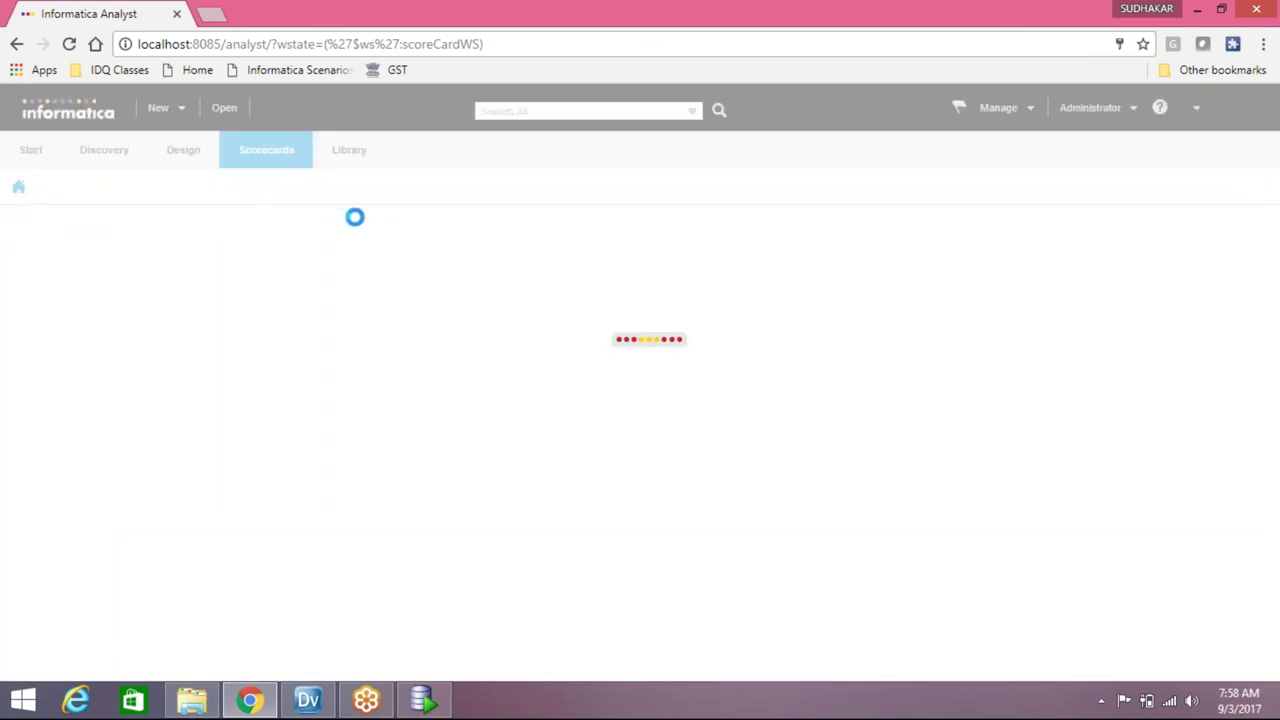
{"action": "left_click", "coordinate": [277, 151]}
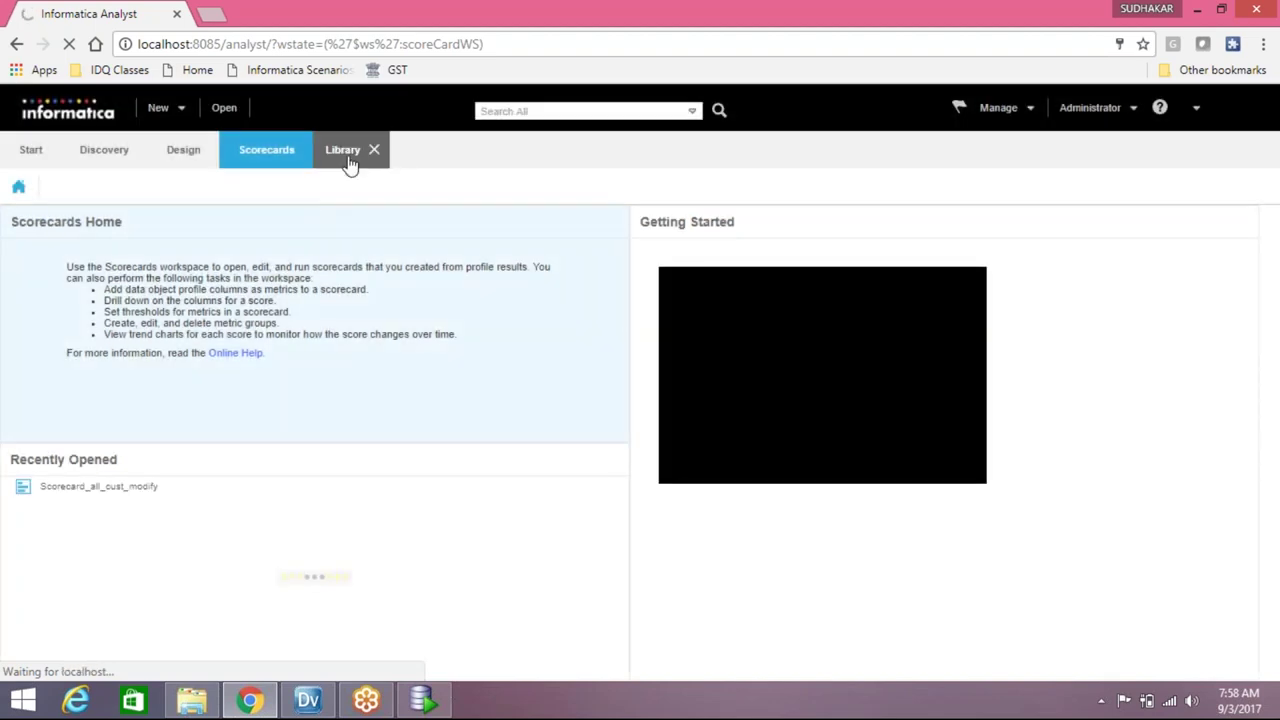
{"action": "left_click", "coordinate": [349, 165]}
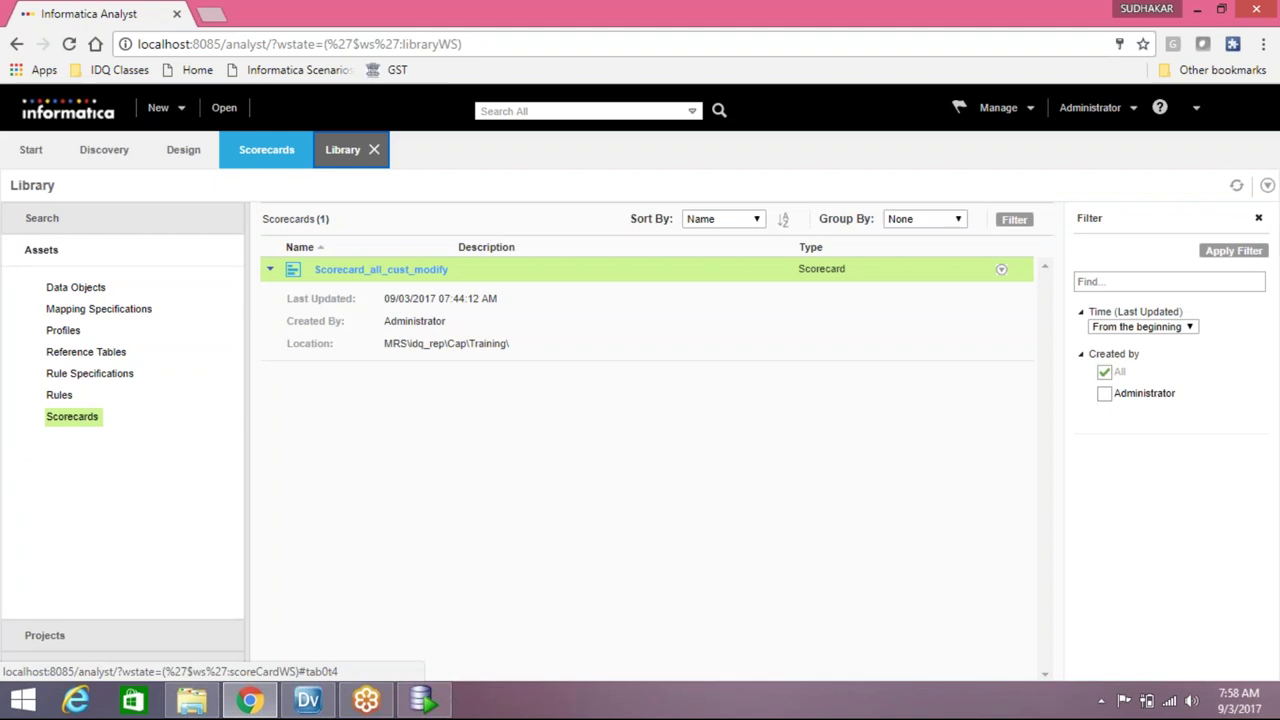
{"action": "left_click", "coordinate": [374, 150]}
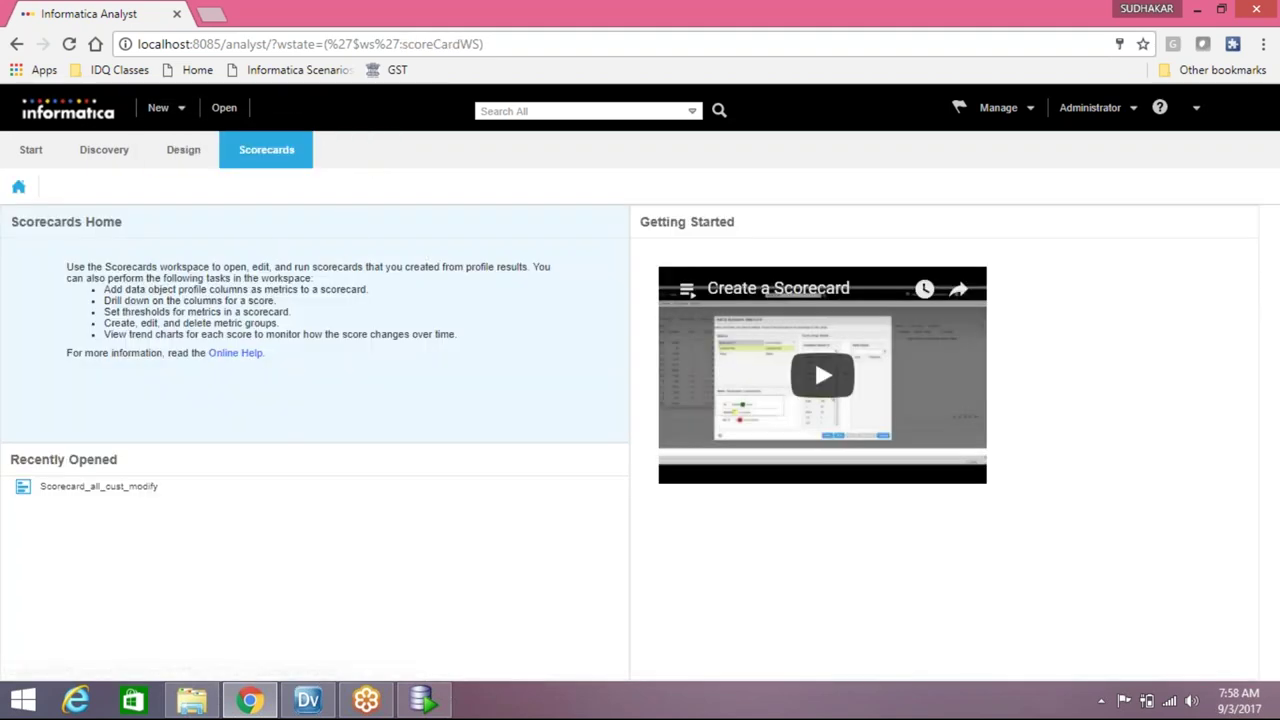
{"action": "left_click", "coordinate": [223, 108]}
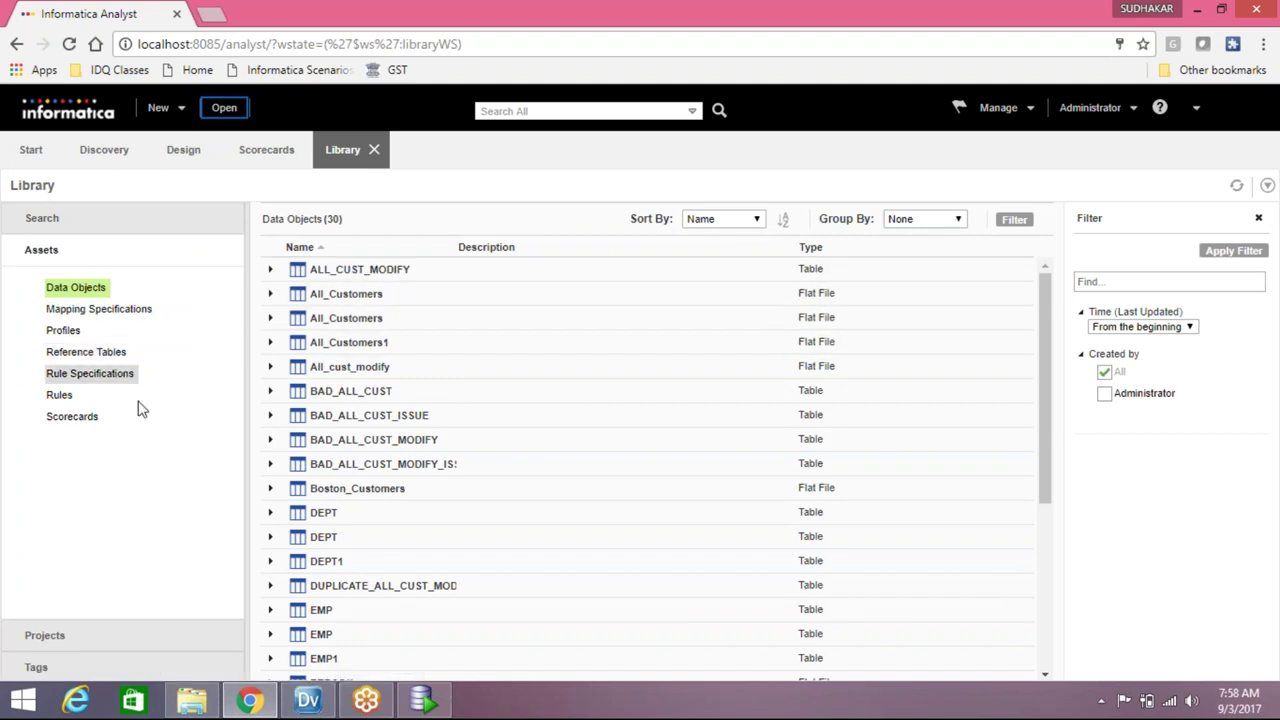
Filter to scorecards, open Scorecard_all_cust_modify_scott and run it
{"action": "left_click", "coordinate": [72, 422]}
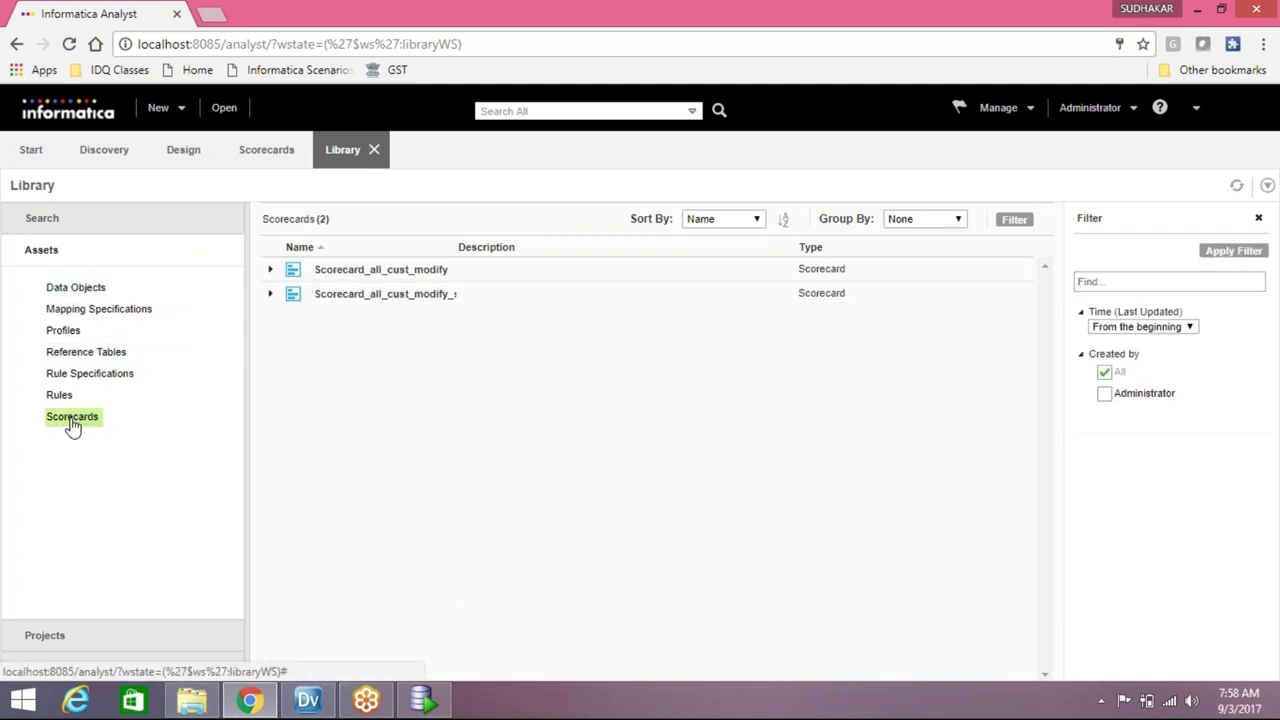
{"action": "left_click", "coordinate": [418, 296]}
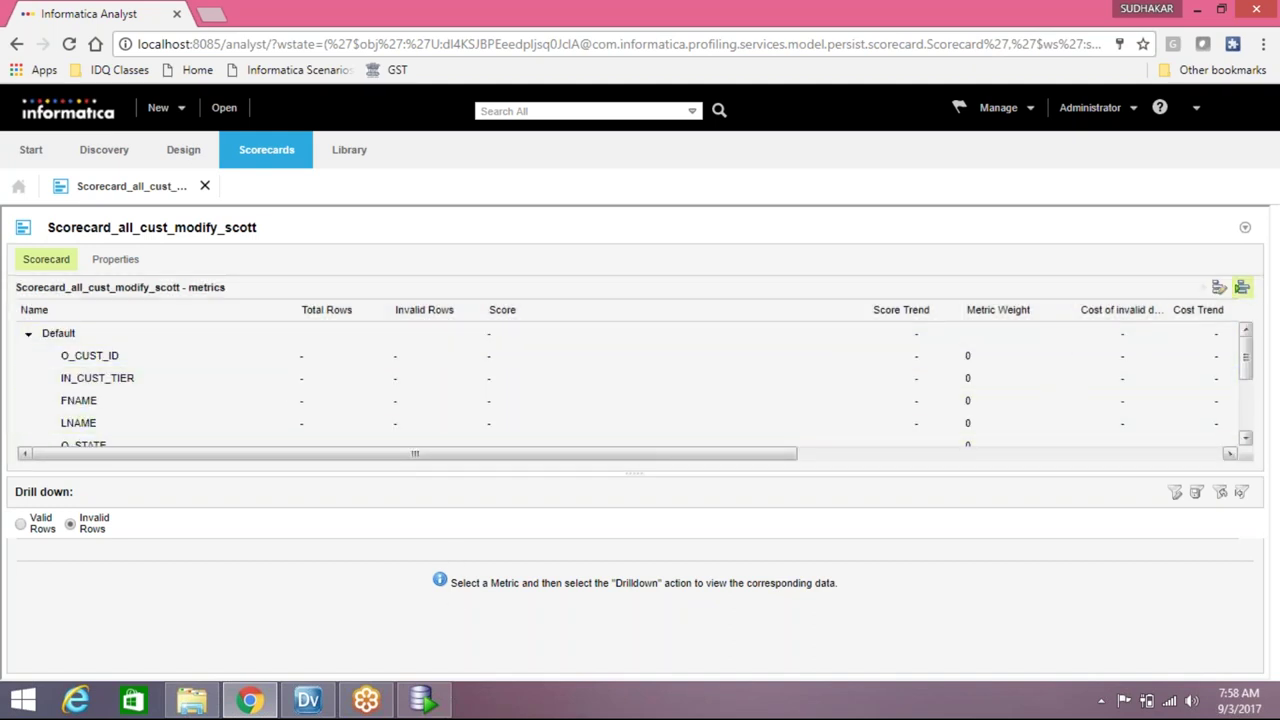
{"action": "left_click", "coordinate": [1241, 287]}
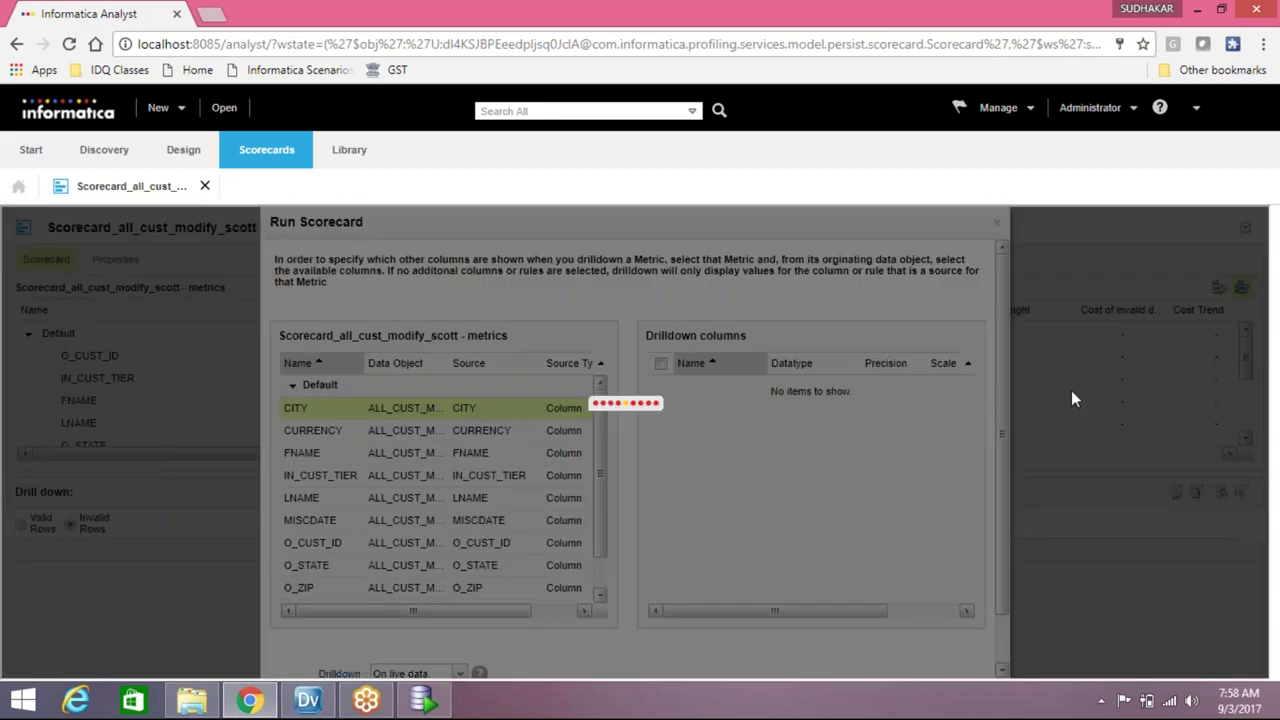